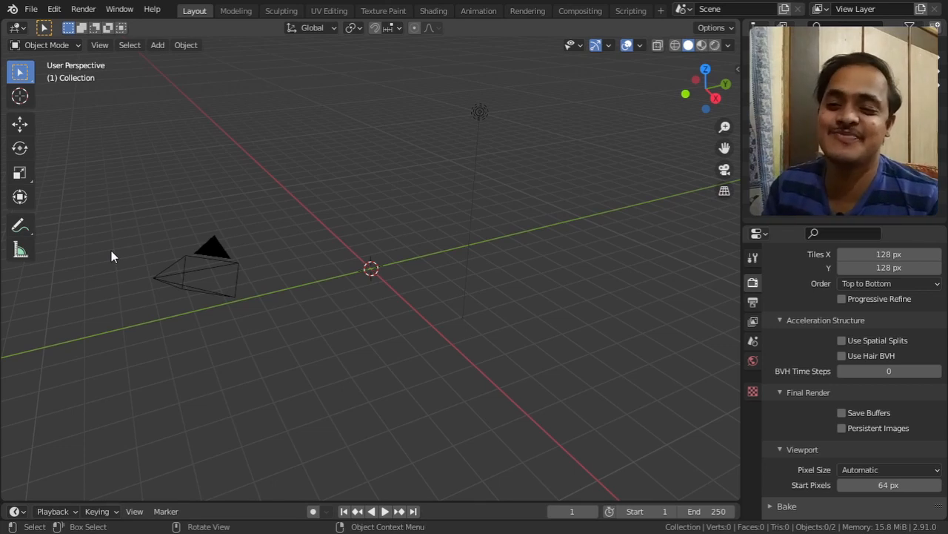
Add a Grease Pencil Monkey object at the origin and view its face from the front.
click(157, 46)
mouse_move(180, 149)
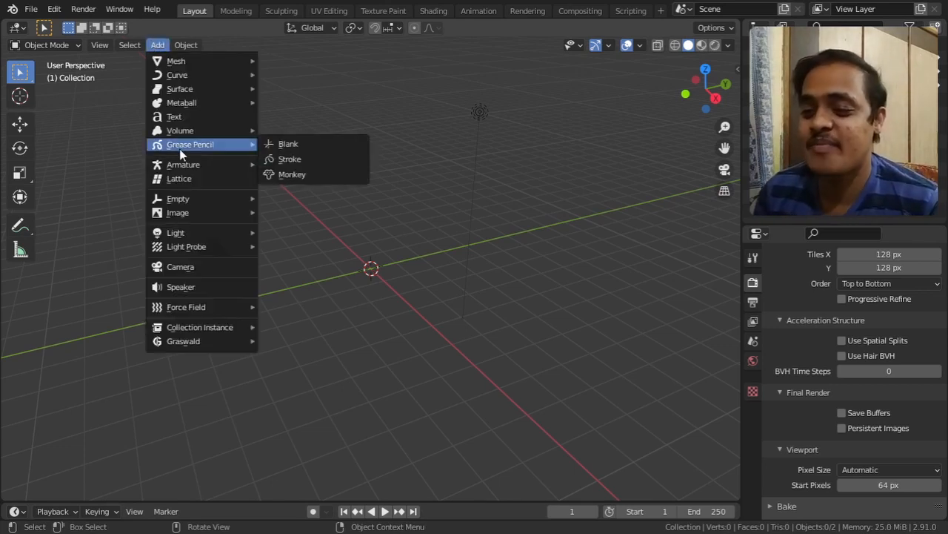
click(312, 175)
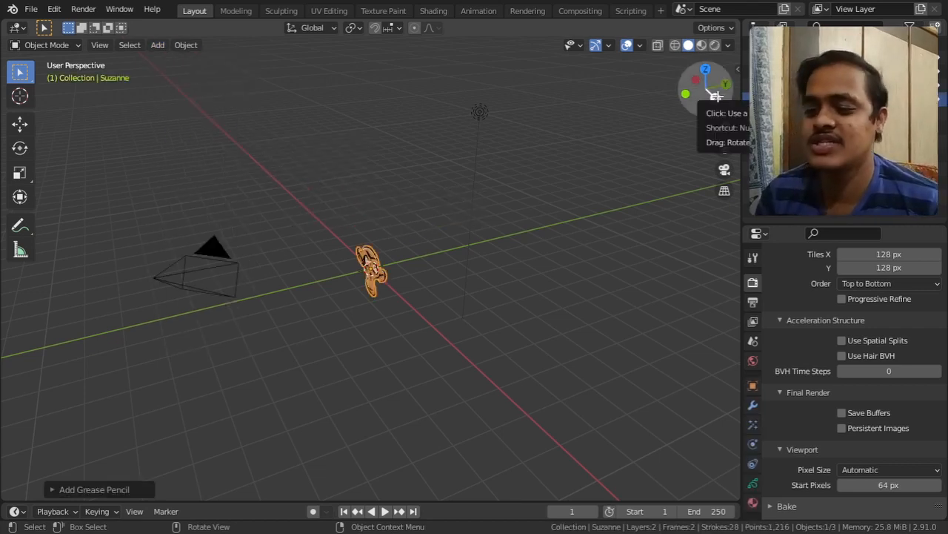
middle_drag(482, 244, 593, 266)
scroll(518, 273, up, 8)
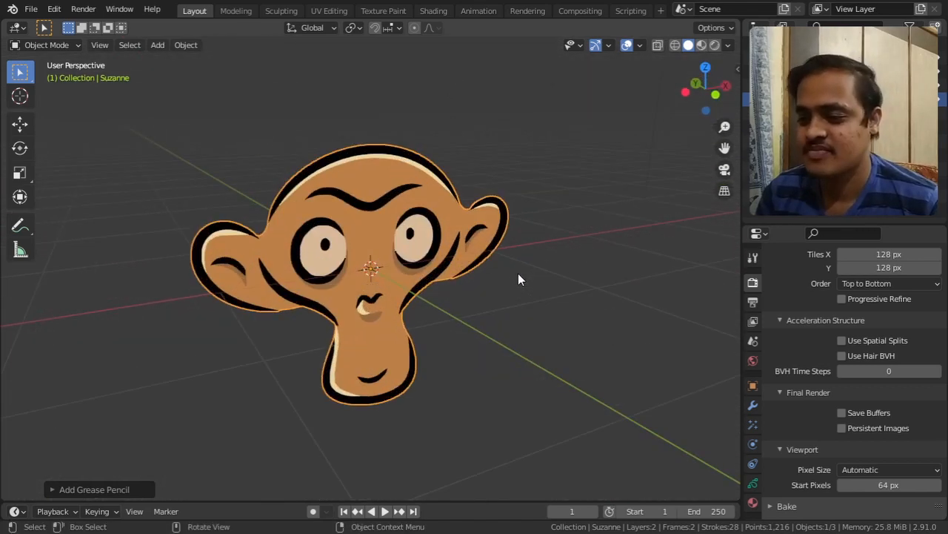
Set the new Grease Pencil object's radius to 1.11 m.
click(99, 494)
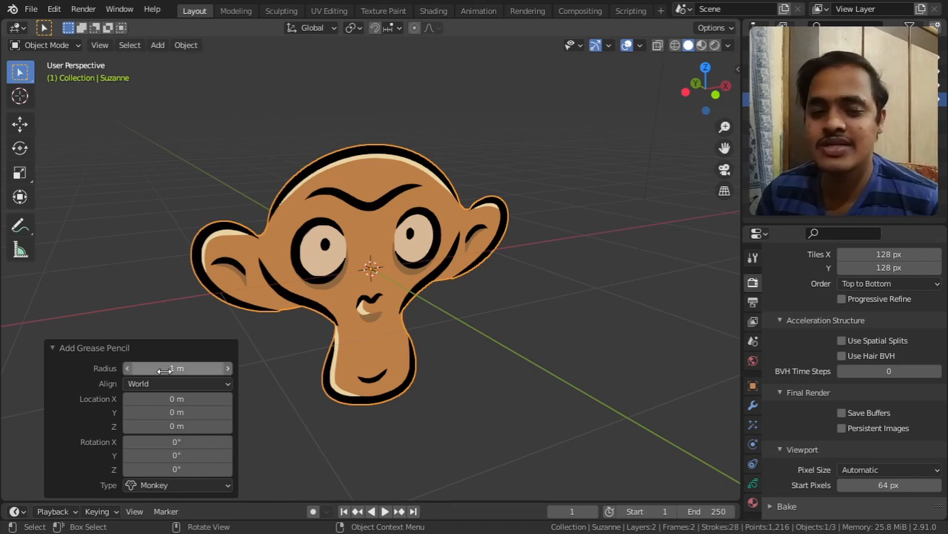
mouse_move(155, 372)
mouse_down()
mouse_move(191, 375)
mouse_move(164, 370)
mouse_up()
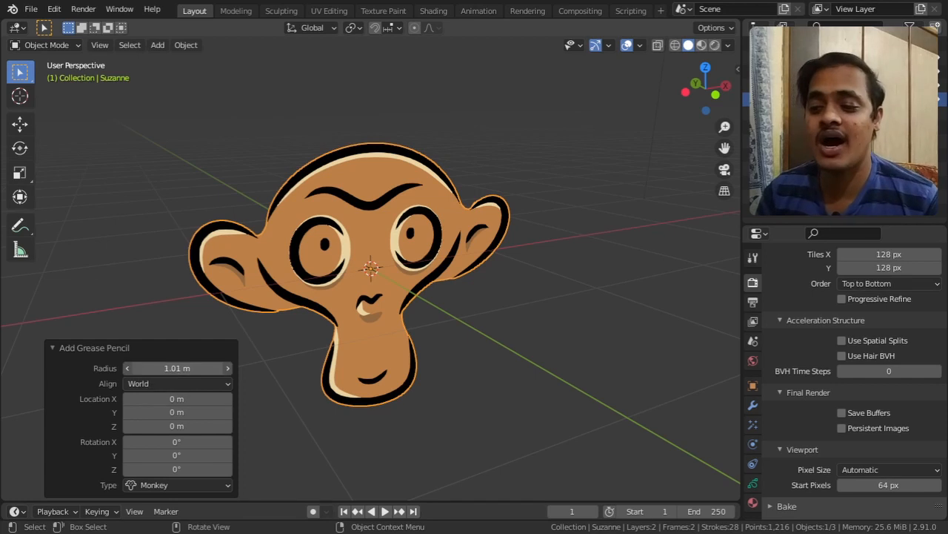
drag(167, 369, 165, 371)
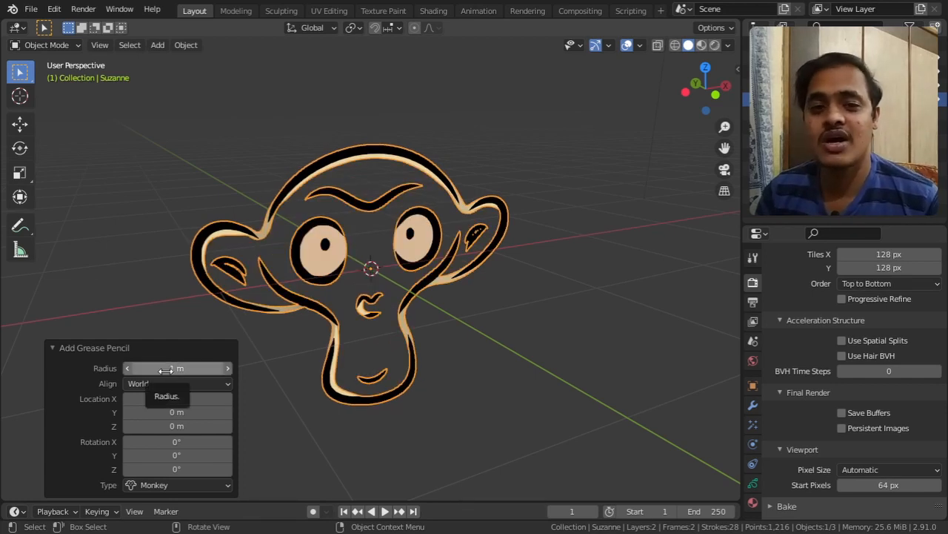
click(165, 370)
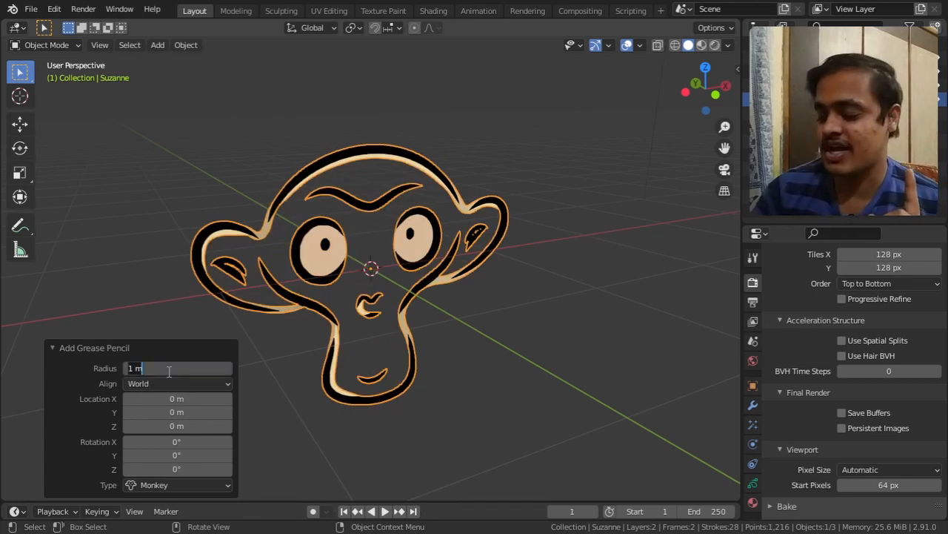
key(Return)
drag(169, 372, 180, 371)
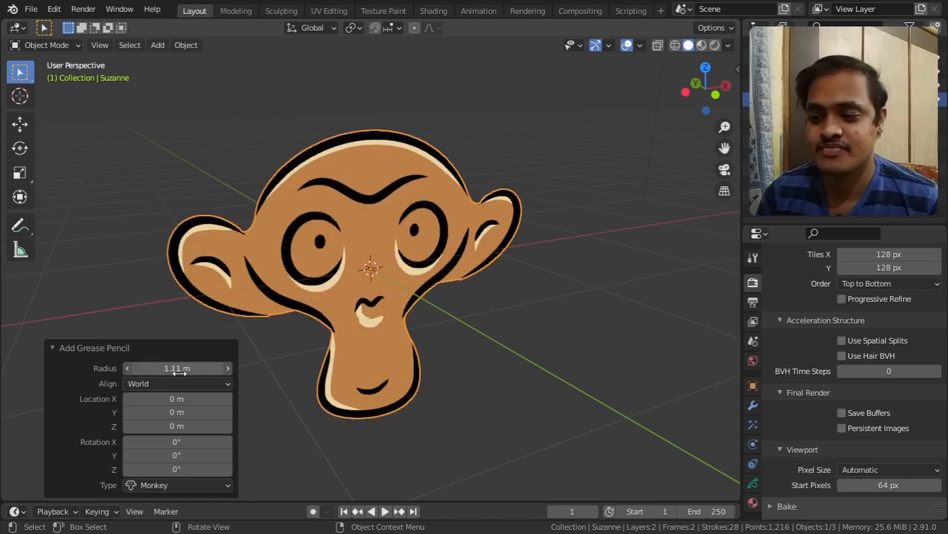
Change the new Grease Pencil object's type to Stroke and finally to Blank.
click(151, 485)
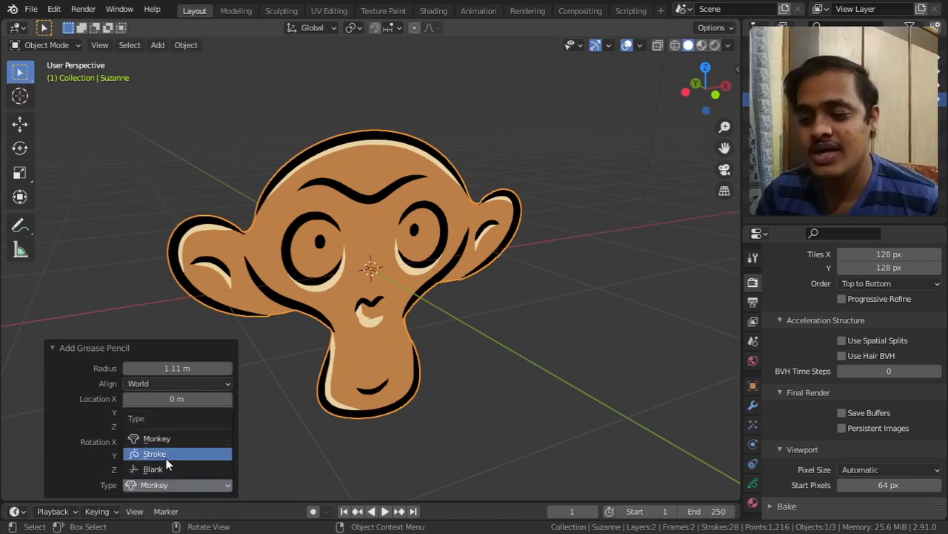
click(166, 453)
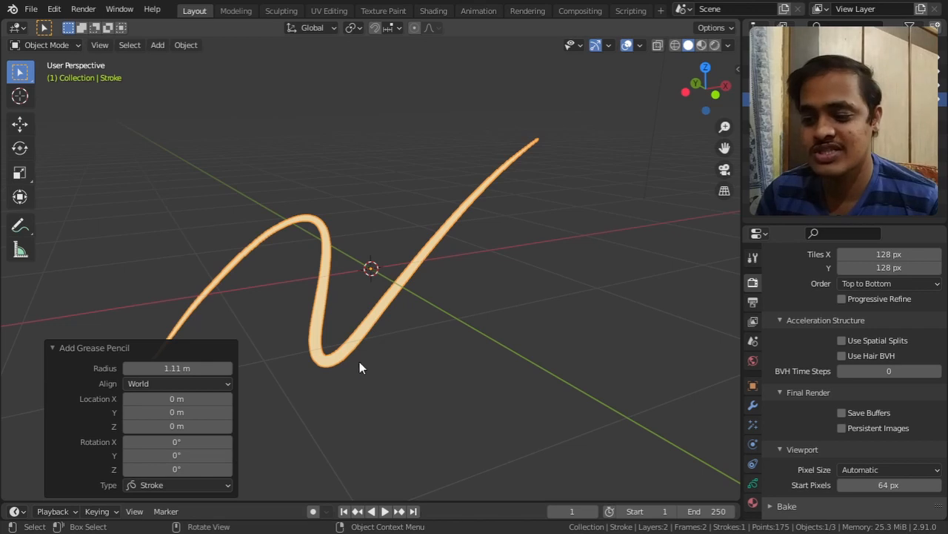
click(201, 485)
click(186, 469)
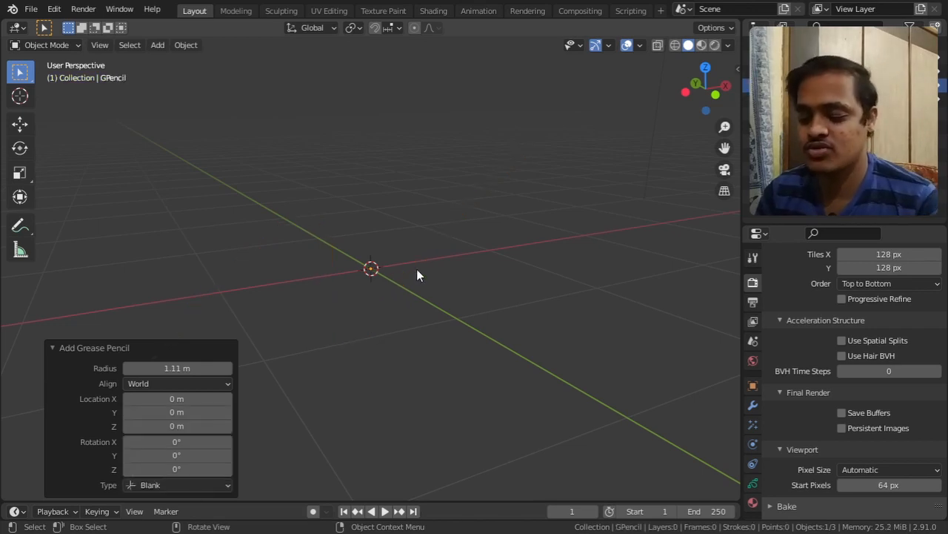
Move the blank Grease Pencil object away from the origin by about 0.10 m in X, 0.07 m in Y and 0.35 m in Z.
key(g)
click(422, 227)
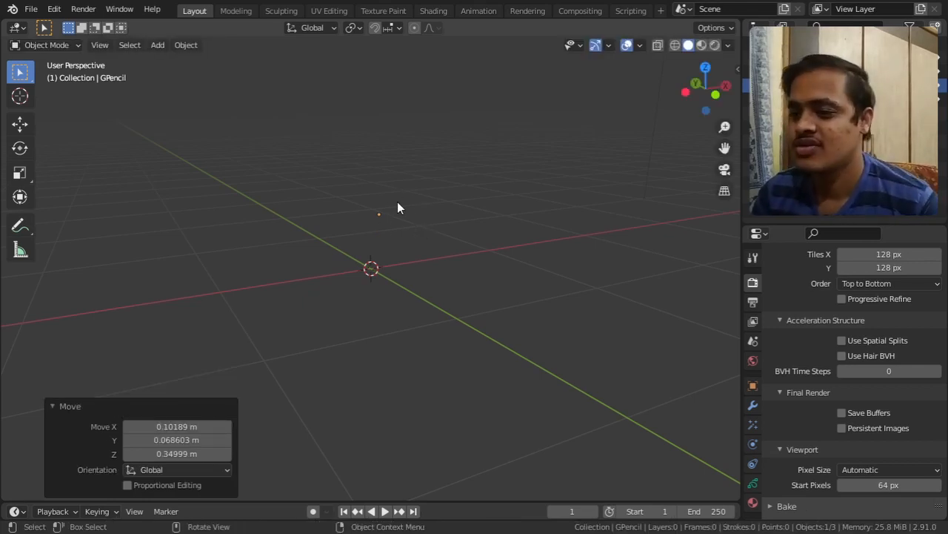
middle_drag(442, 201, 440, 229)
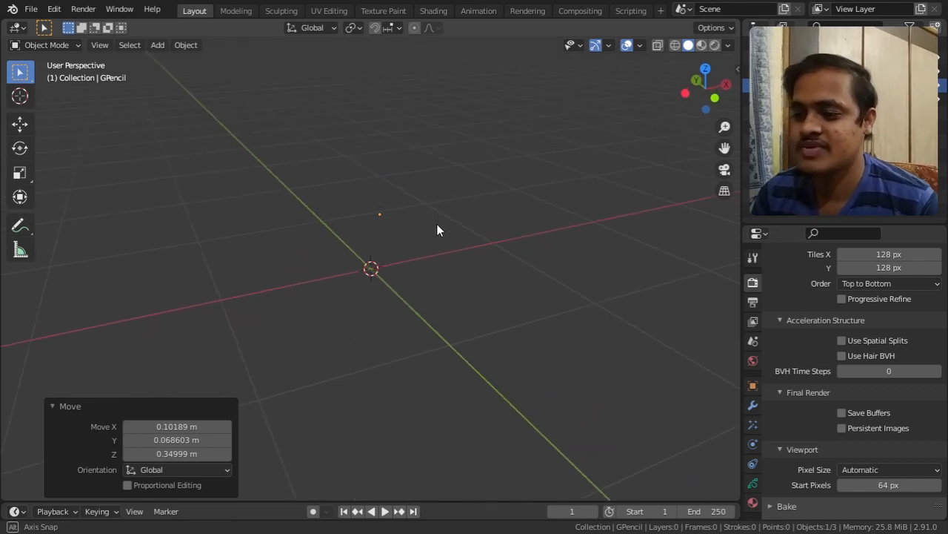
Start a new 2D Animation file without saving the current scene, and show the whole canvas through the camera.
click(30, 9)
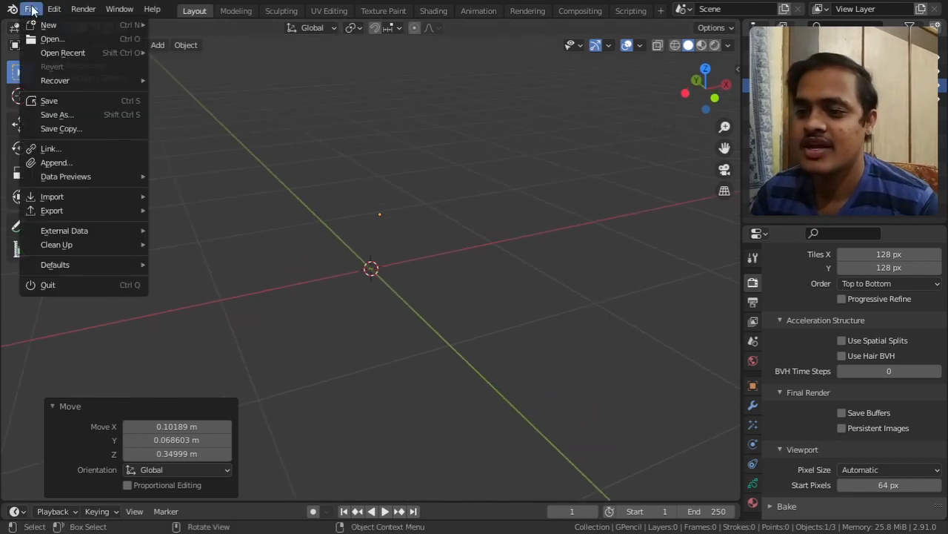
mouse_move(46, 24)
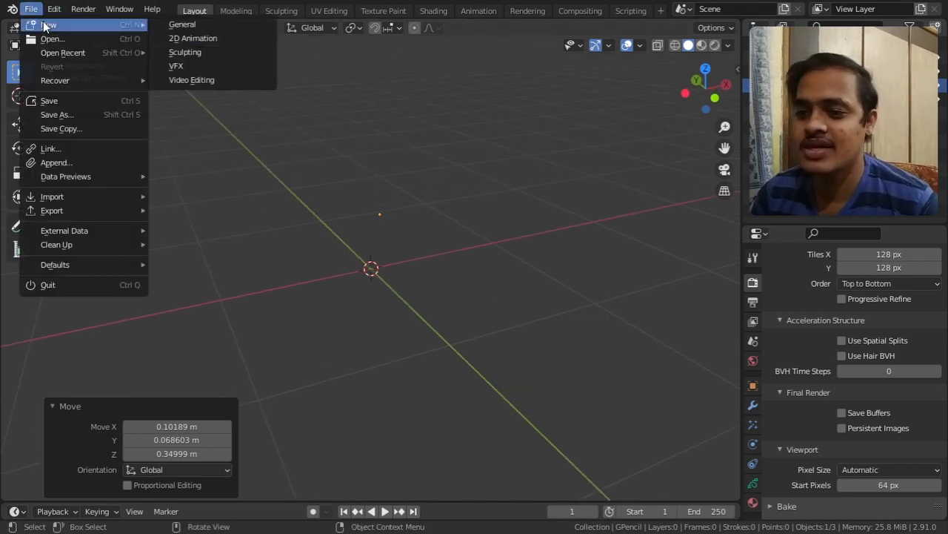
click(206, 37)
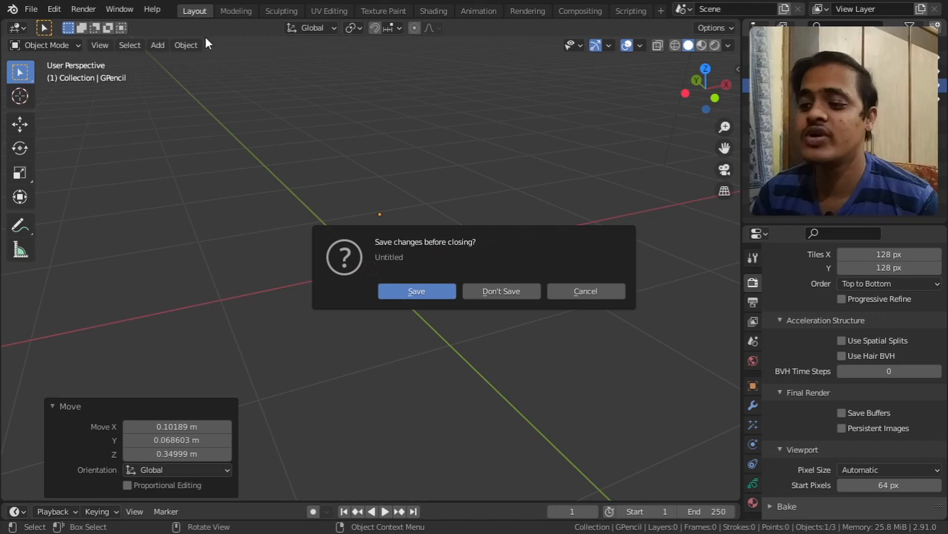
click(475, 290)
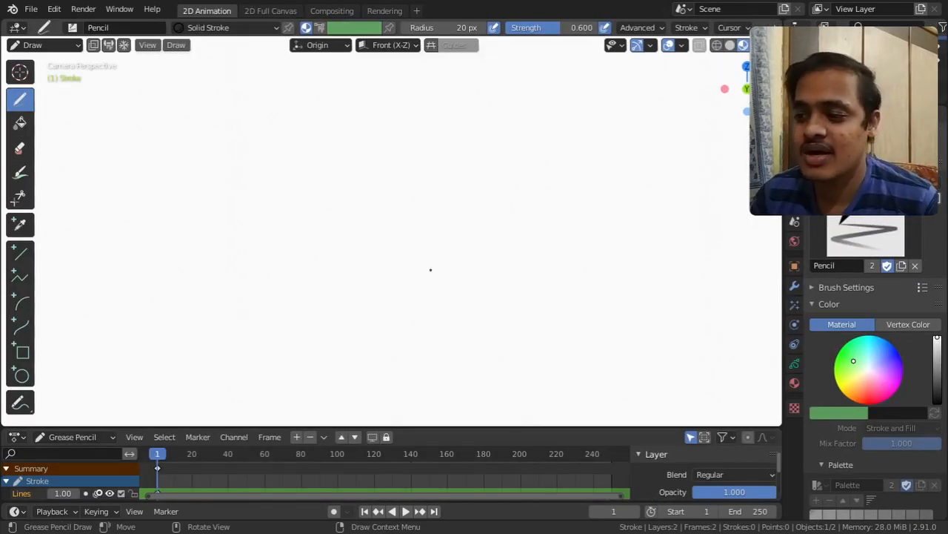
middle_drag(360, 221, 396, 247)
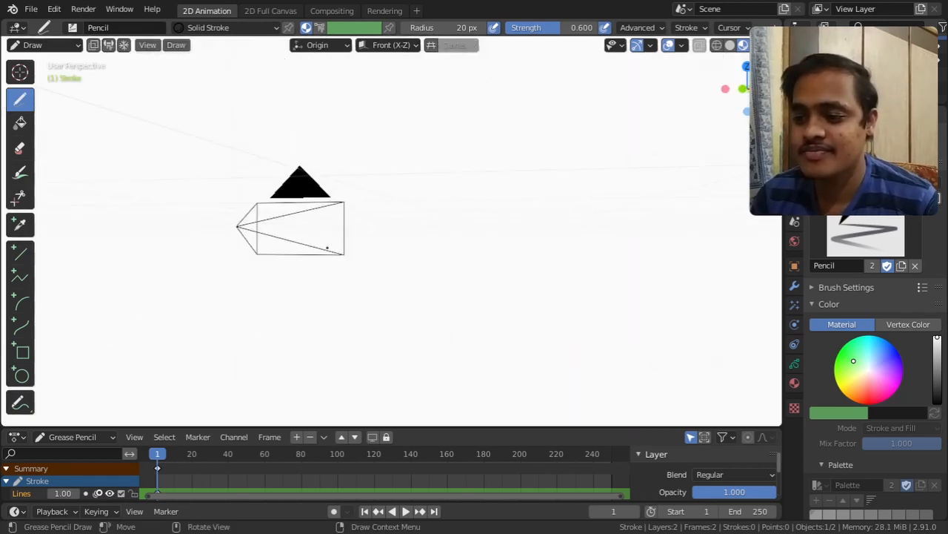
key(KP_0)
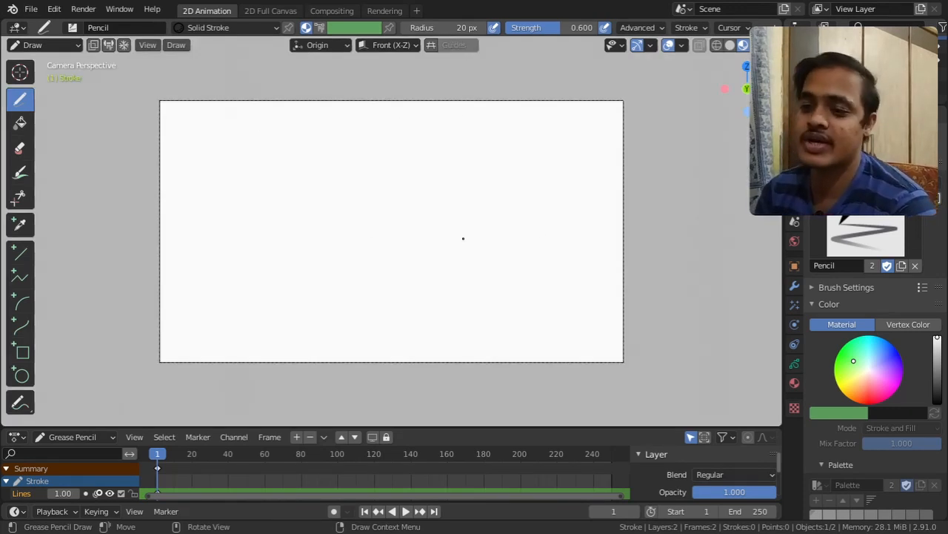
Switch the stroke object to Object Mode and back to Draw mode.
click(57, 47)
click(59, 59)
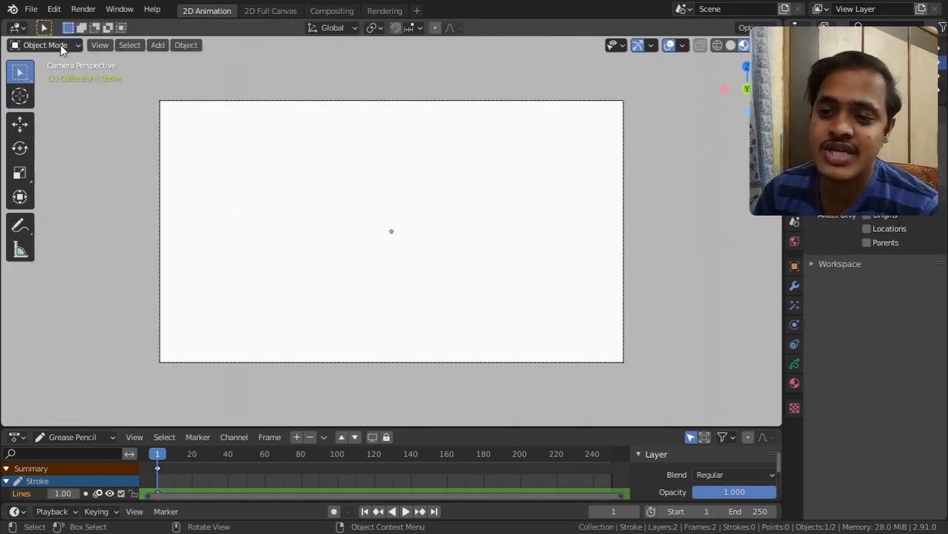
click(60, 45)
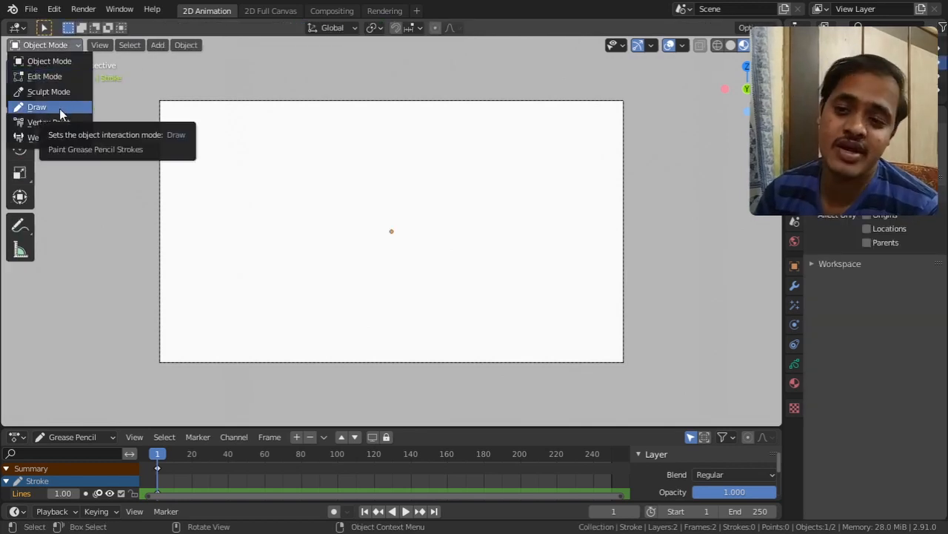
click(60, 108)
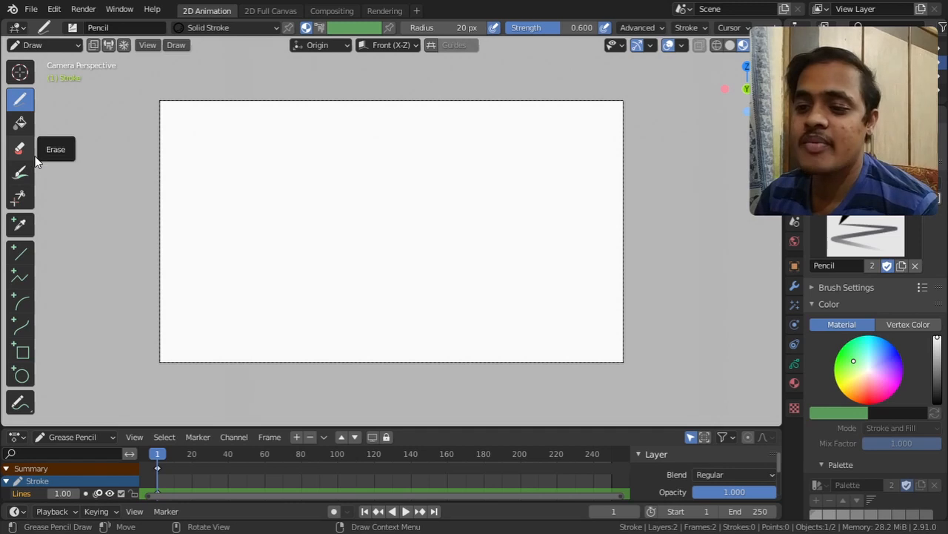
Widen the drawing toolbar to show tool names, and draw rough circles on frames 1 and 2, the second slightly further right.
drag(46, 159, 90, 169)
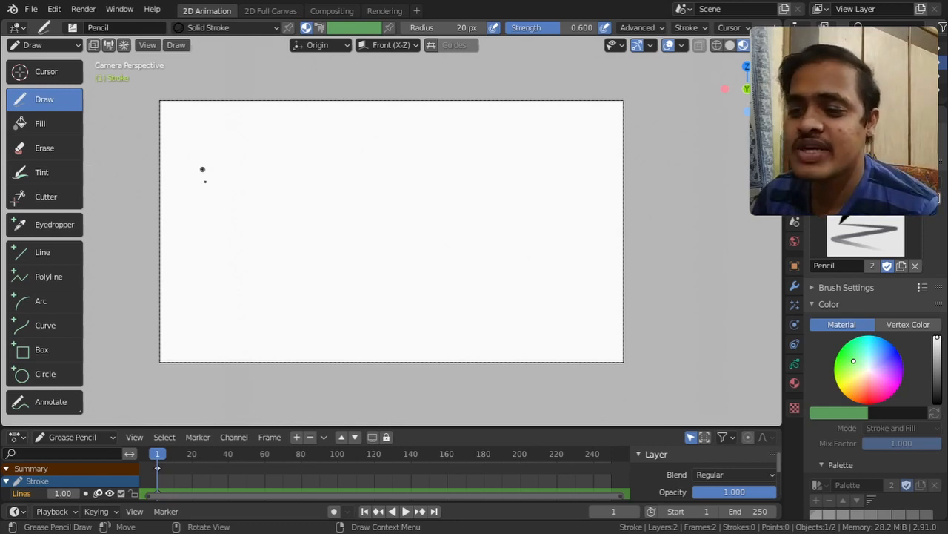
mouse_move(235, 160)
mouse_down()
mouse_move(214, 189)
mouse_move(254, 186)
mouse_move(231, 164)
mouse_up()
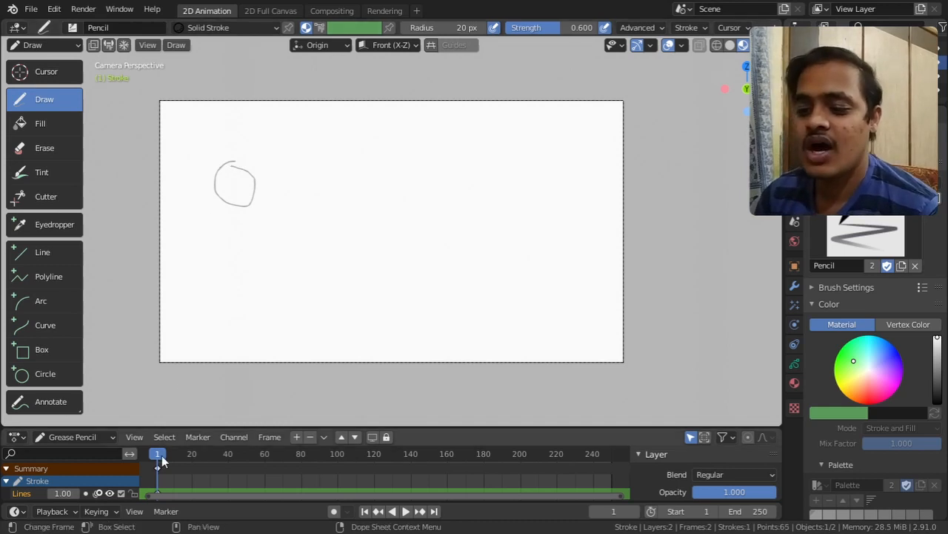
click(162, 455)
click(159, 456)
mouse_move(260, 171)
mouse_down()
mouse_move(240, 164)
mouse_move(284, 199)
mouse_move(258, 173)
mouse_up()
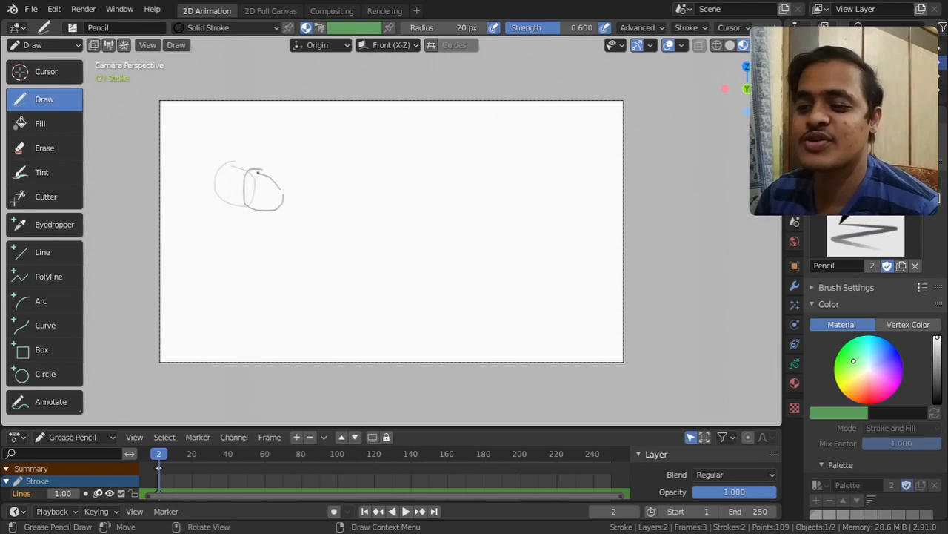
Draw one larger rough circle on each of frames 3 to 10, moving progressively toward the canvas's lower right.
key(Right)
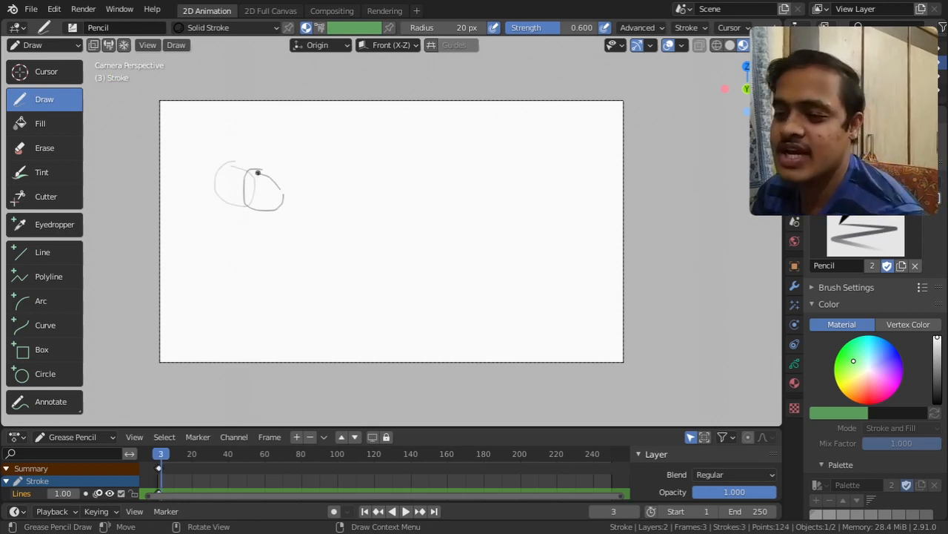
mouse_move(283, 174)
mouse_down()
mouse_move(276, 227)
mouse_move(318, 179)
mouse_move(282, 173)
mouse_move(348, 244)
mouse_move(335, 176)
mouse_move(330, 259)
mouse_move(370, 197)
mouse_move(357, 260)
mouse_move(412, 234)
mouse_move(401, 218)
mouse_move(445, 284)
mouse_move(441, 222)
mouse_move(437, 290)
mouse_move(487, 250)
mouse_move(459, 224)
mouse_up()
key(Right)
key(Right)
key(Right)
key(Right)
key(Right)
key(Right)
mouse_move(489, 225)
mouse_down()
mouse_move(546, 303)
mouse_move(508, 220)
mouse_move(493, 223)
mouse_up()
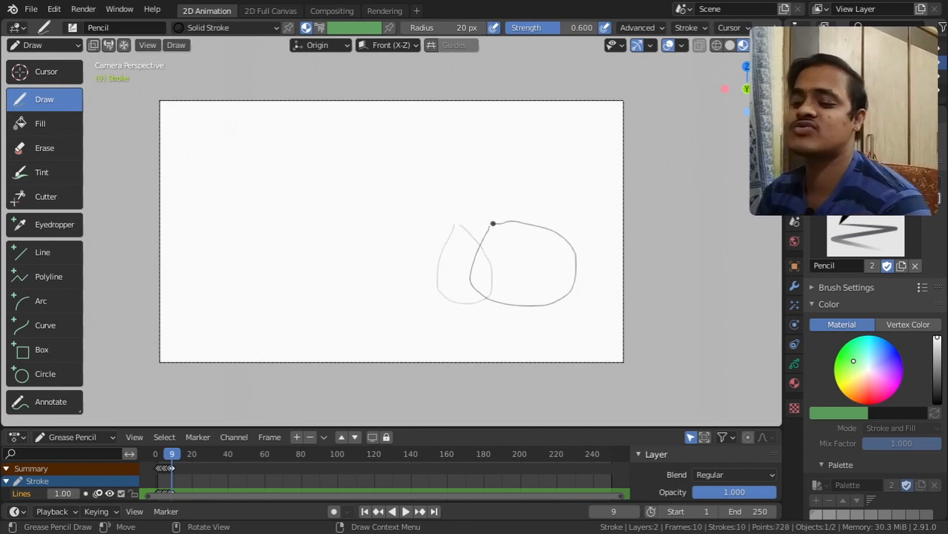
key(Right)
mouse_move(527, 216)
mouse_down()
mouse_move(511, 299)
mouse_move(588, 281)
mouse_move(552, 218)
mouse_move(525, 218)
mouse_up()
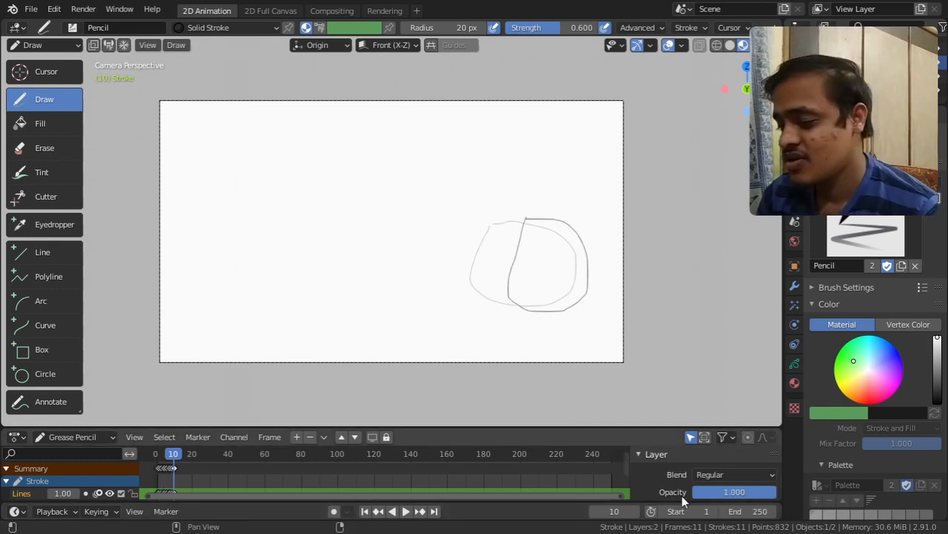
Set the animation's end frame to 10, then play the circle animation and stop it.
click(731, 515)
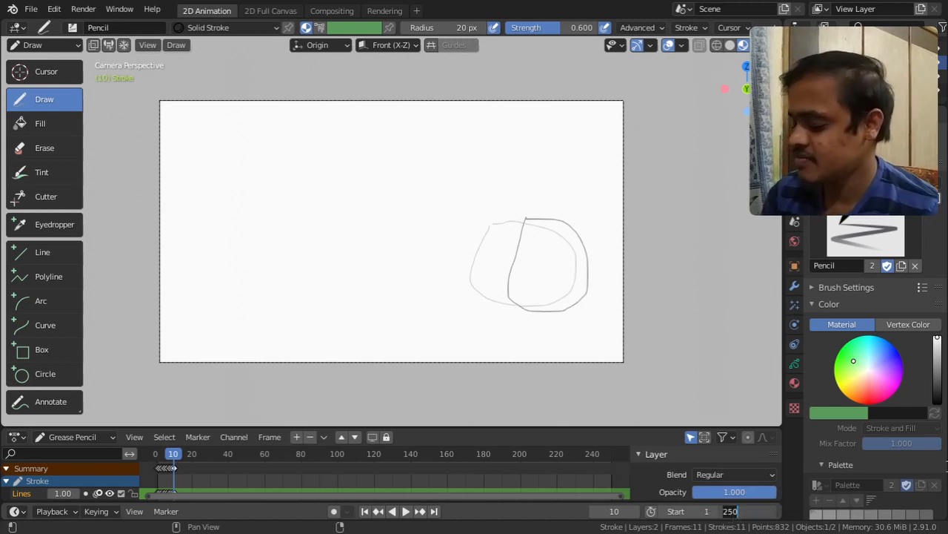
key(Return)
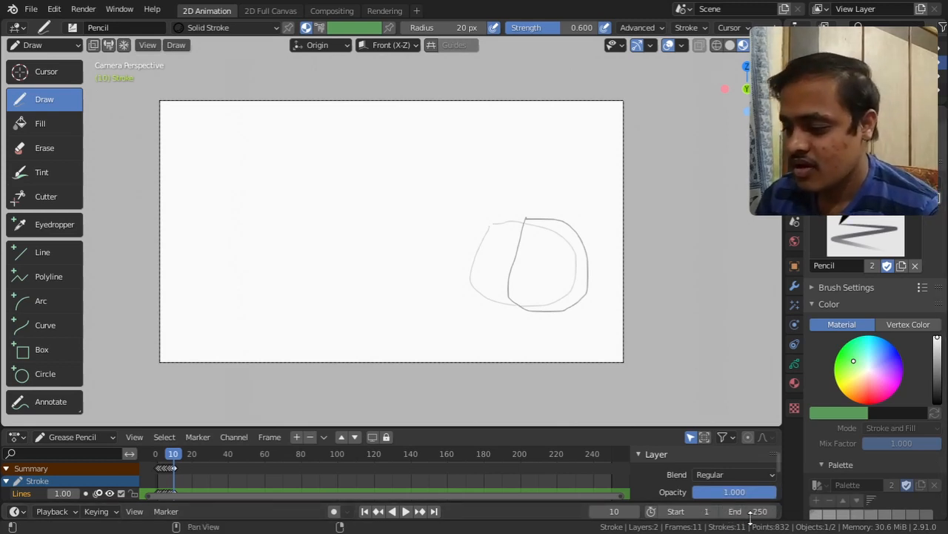
click(753, 511)
text(10)
key(Return)
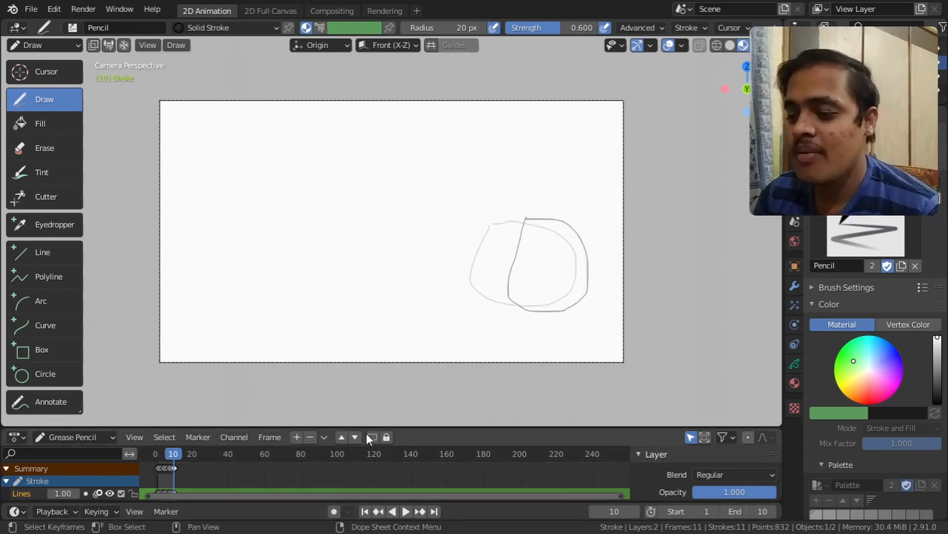
key(space)
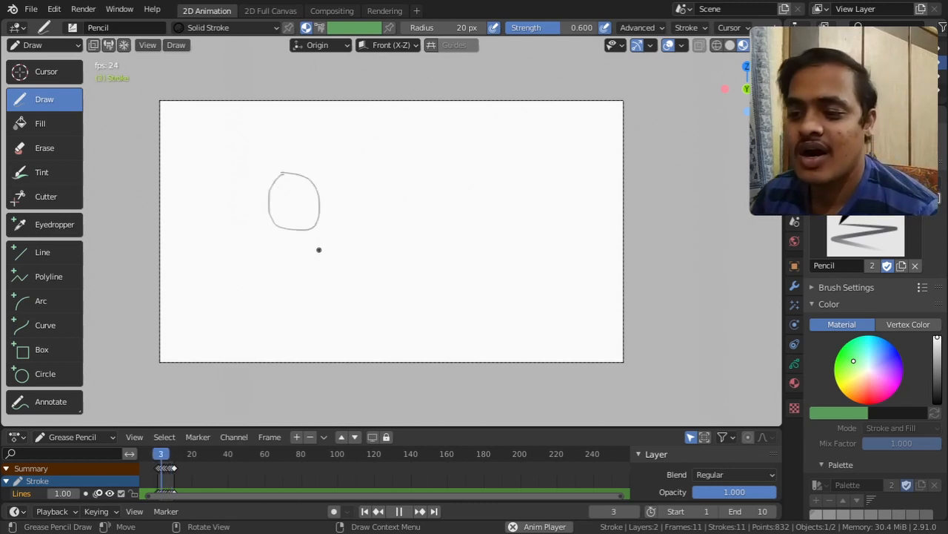
key(space)
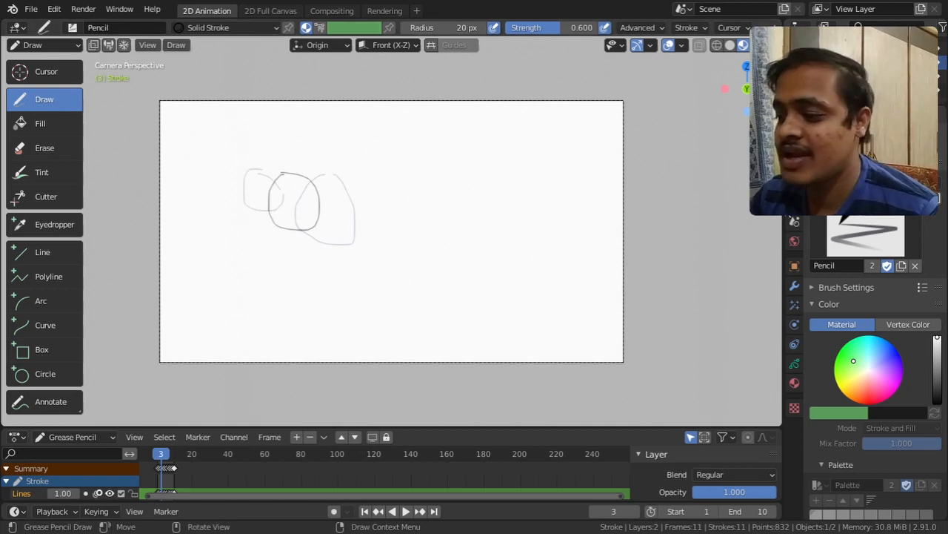
Widen the properties area, then add a new material to the stroke object and name it Demo.
drag(783, 211, 747, 210)
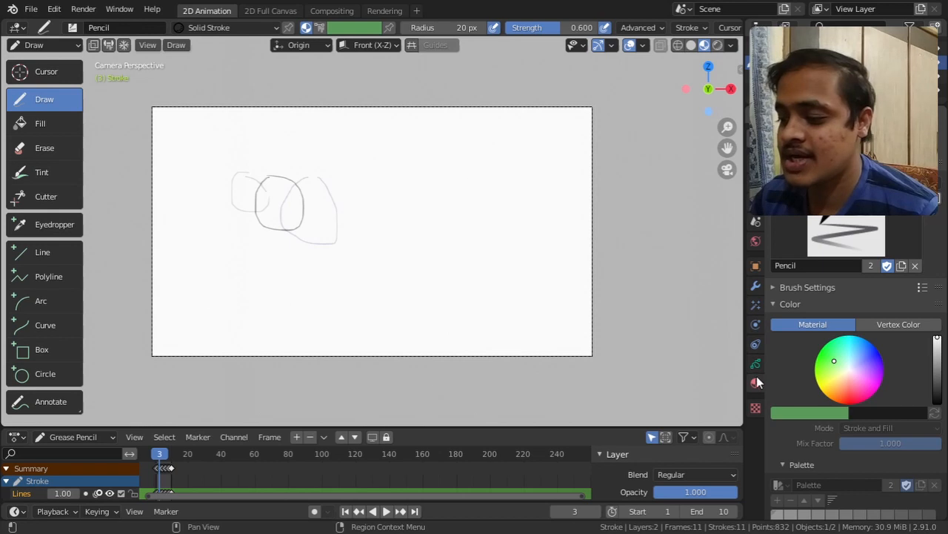
click(757, 381)
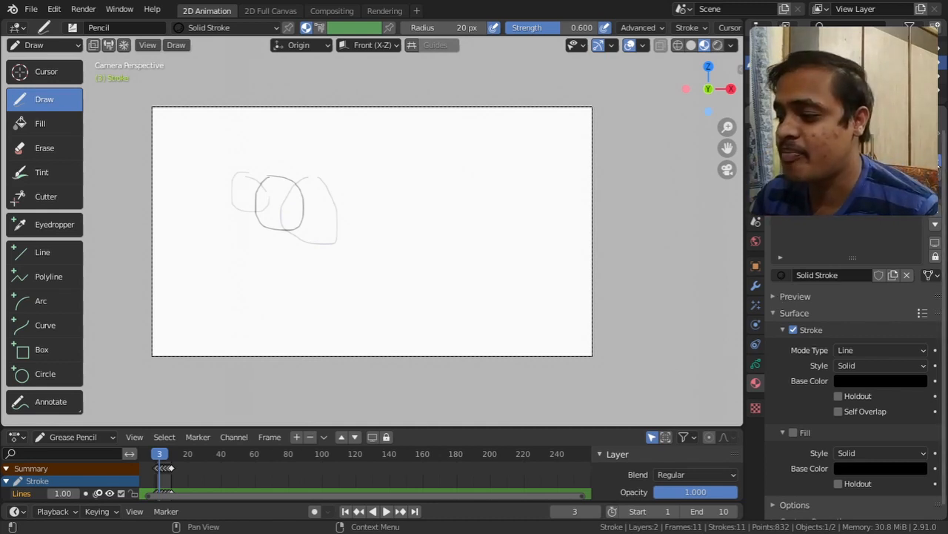
click(938, 167)
click(845, 276)
click(839, 278)
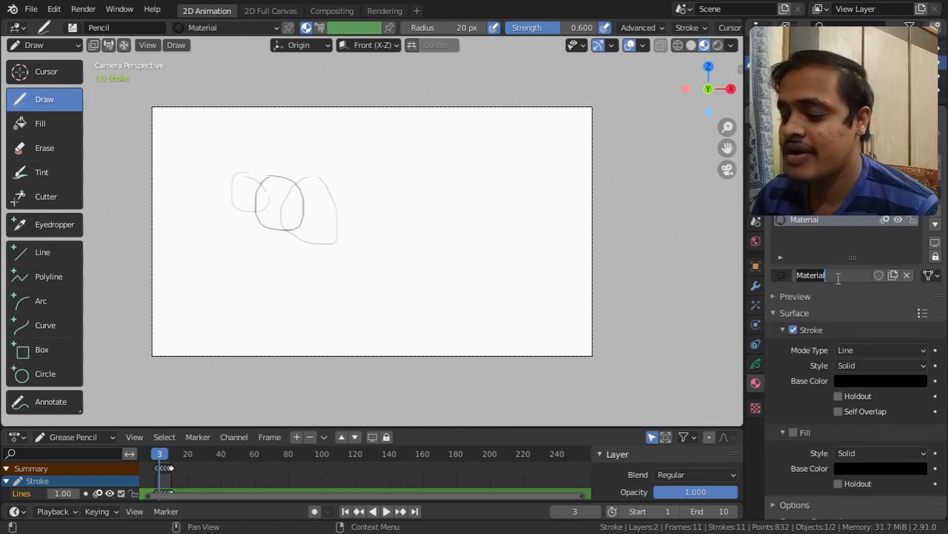
text(Demo)
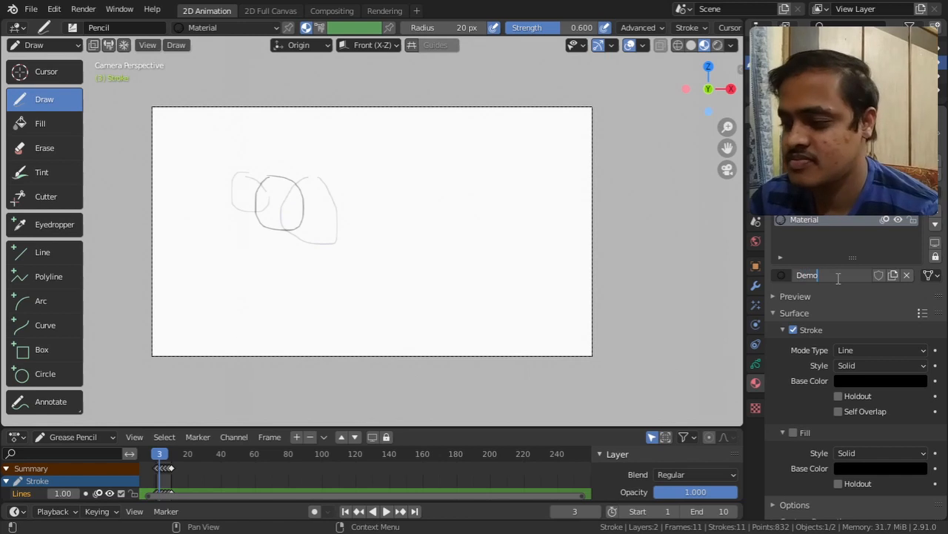
key(Return)
Try a turquoise stroke base color on the Demo material with a rough test circle, and undo both.
scroll(837, 277, down, 1)
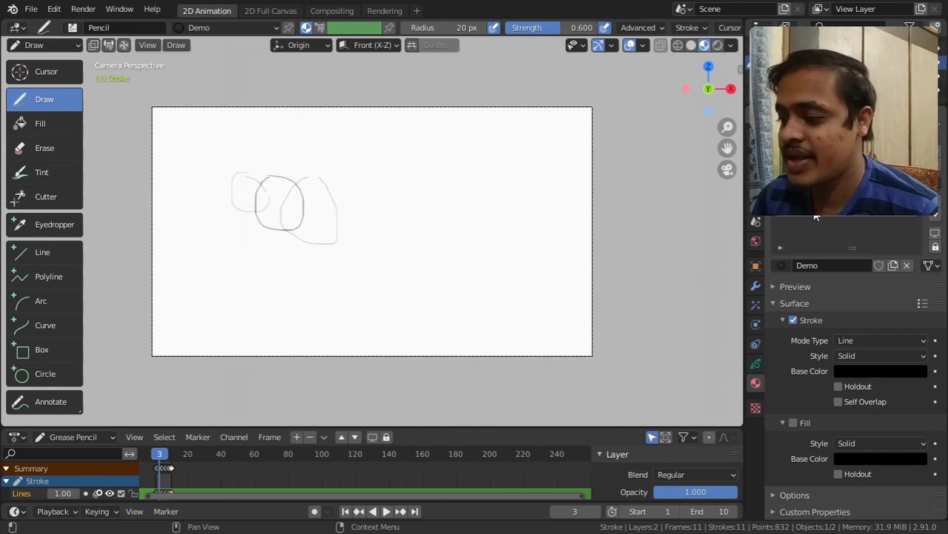
click(864, 370)
drag(917, 257, 917, 226)
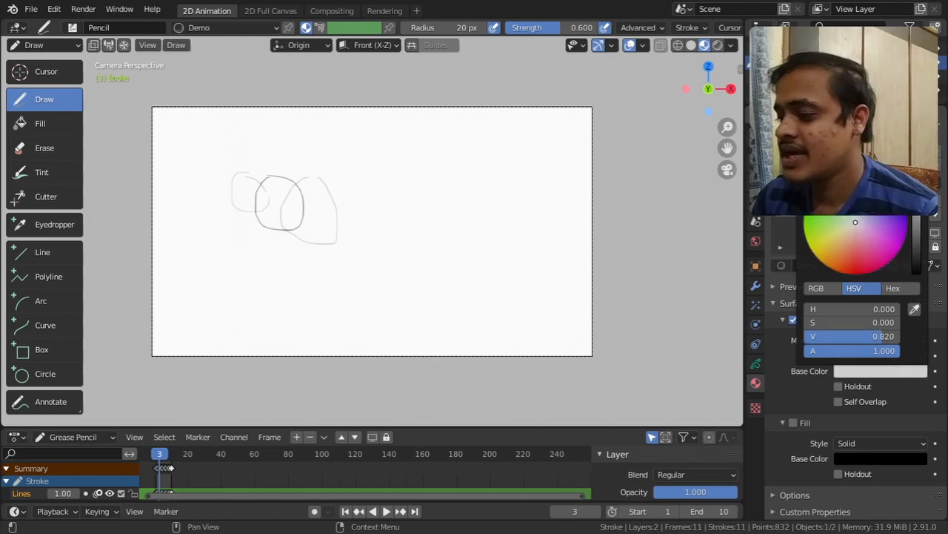
drag(917, 186, 856, 188)
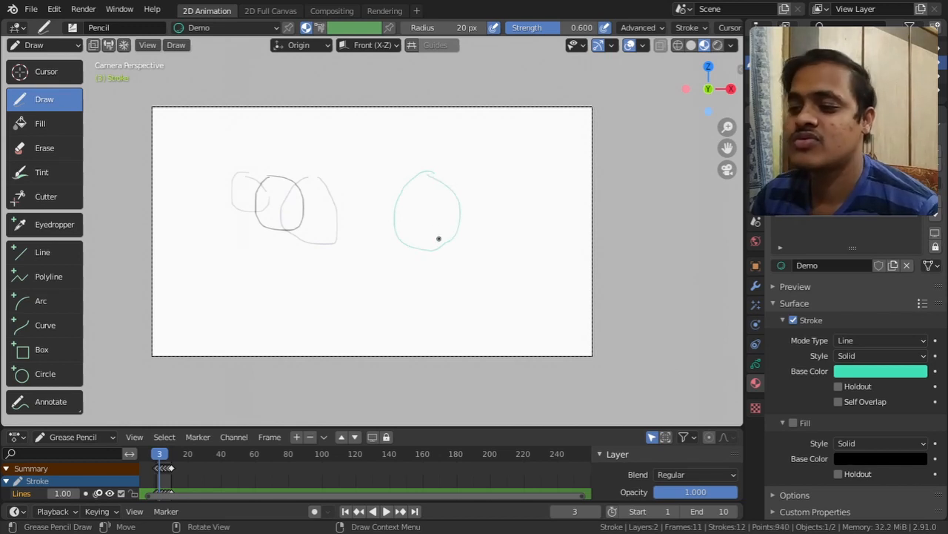
key(ctrl+z)
key(ctrl+z)
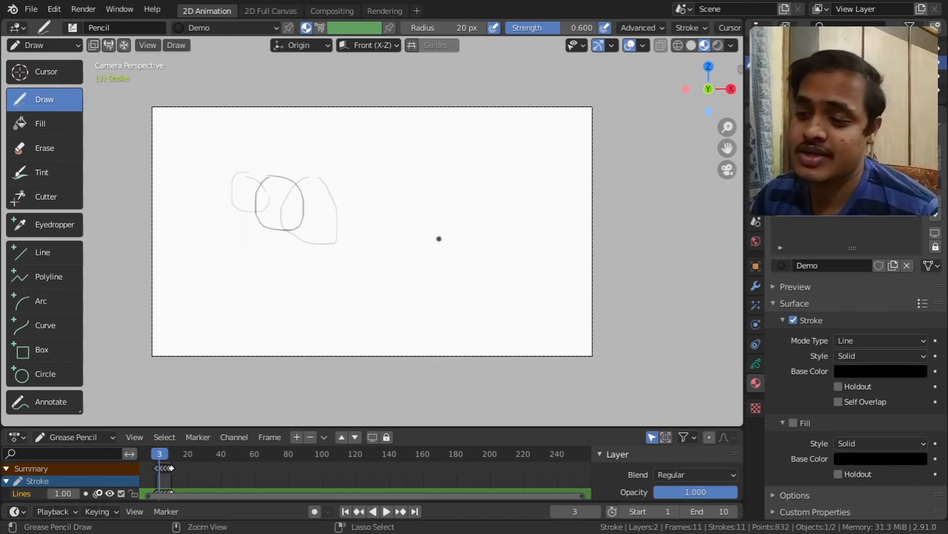
Set the Demo material's stroke base color to bright red.
click(853, 372)
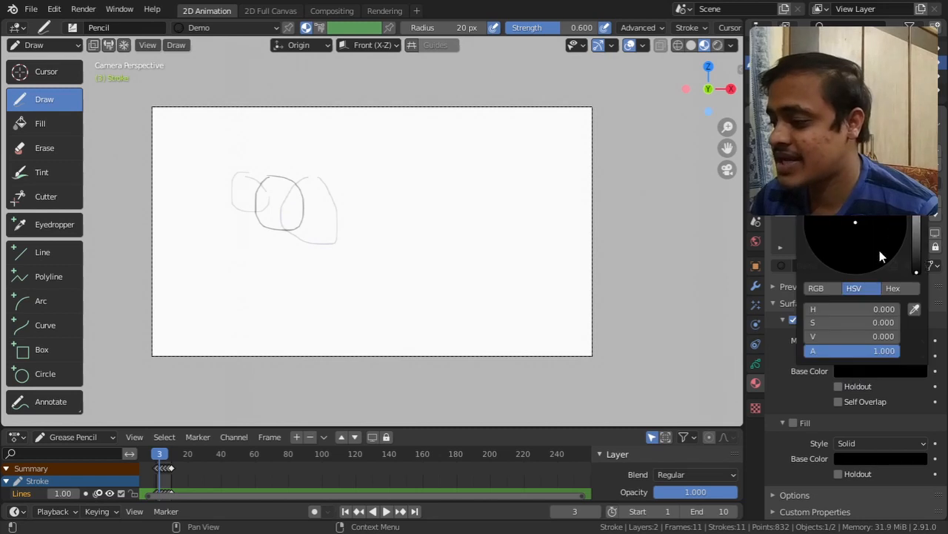
mouse_move(919, 238)
mouse_down()
mouse_move(893, 221)
mouse_move(857, 266)
mouse_up()
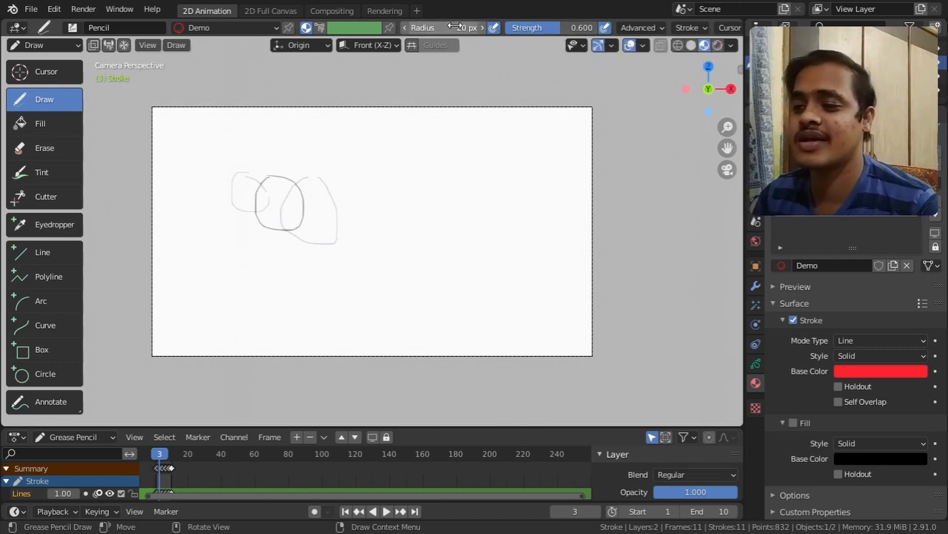
Draw rough red test circles at 58 px radius with strengths 0.600, 1.000 and 0.304, and a larger one at 177 px radius.
drag(443, 28, 454, 28)
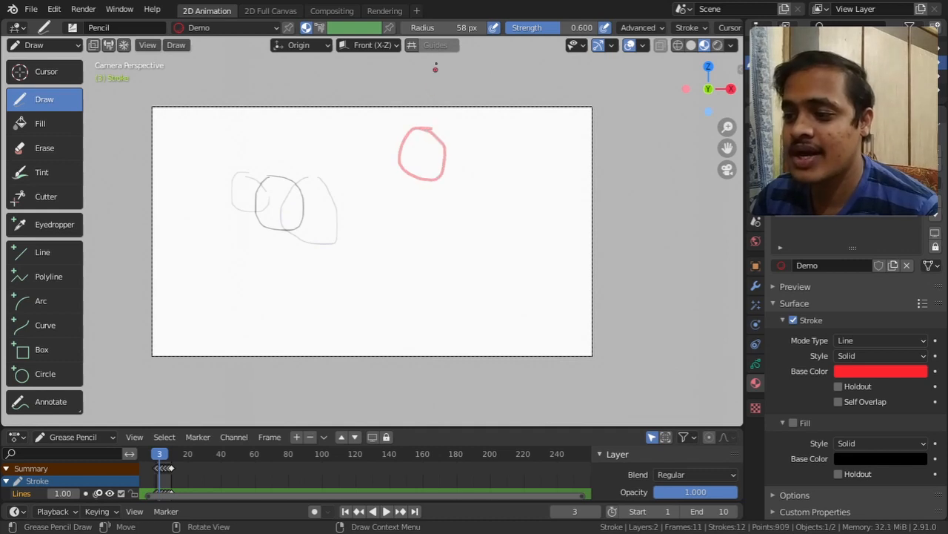
drag(515, 28, 523, 28)
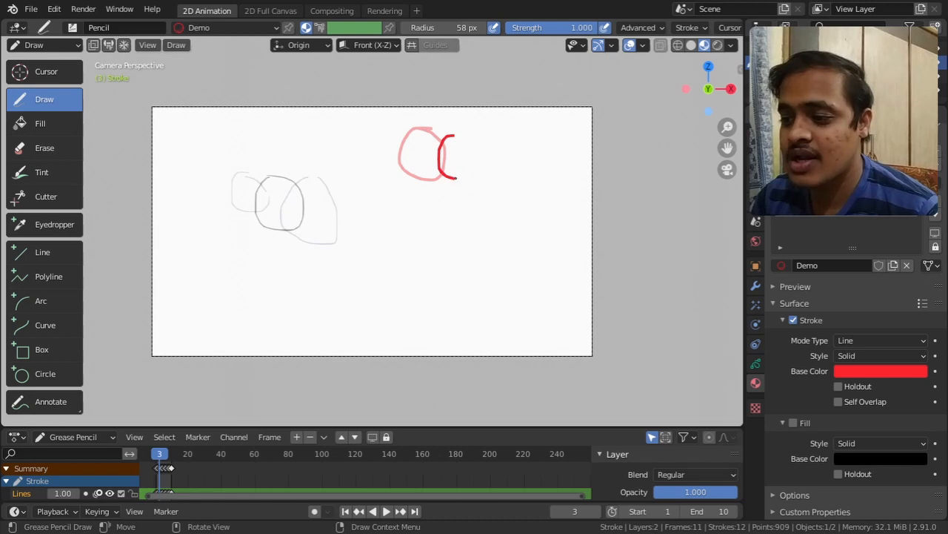
drag(554, 33, 514, 33)
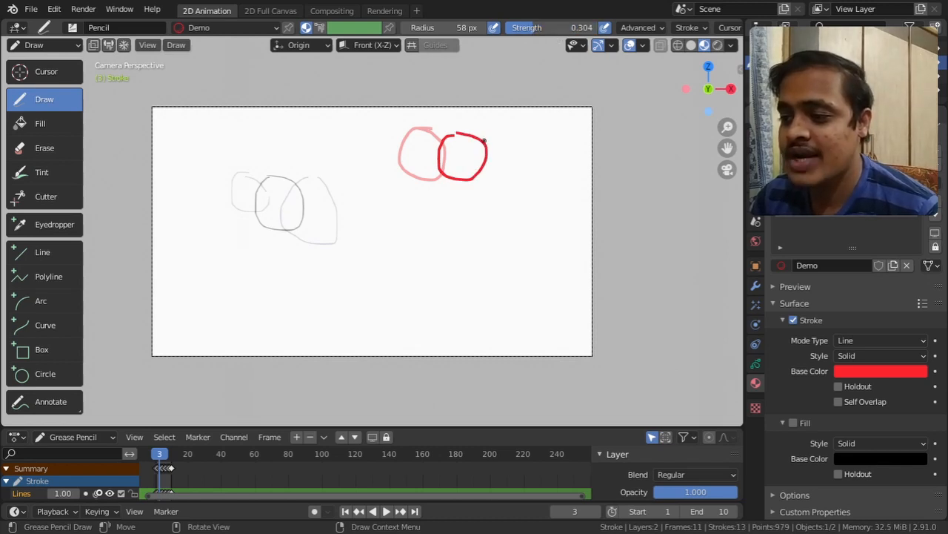
drag(484, 128, 516, 139)
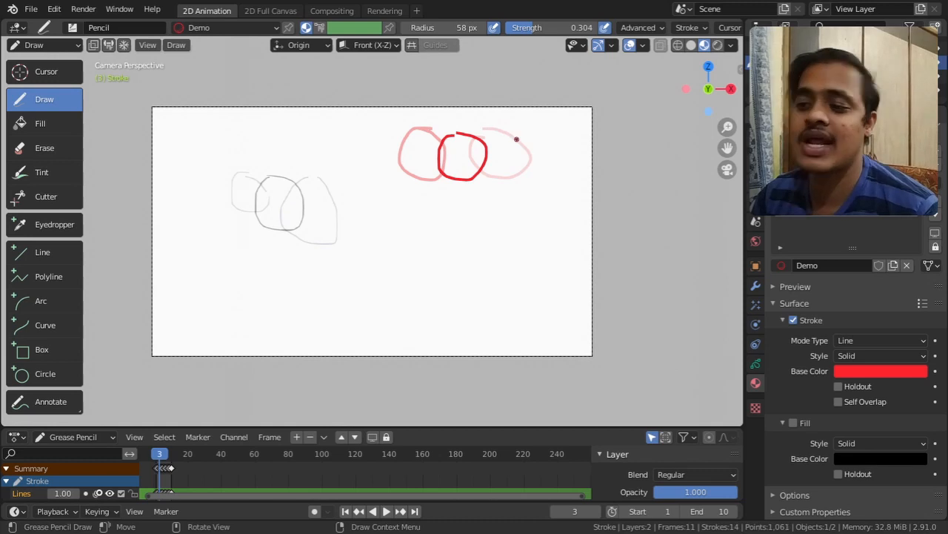
drag(465, 29, 511, 28)
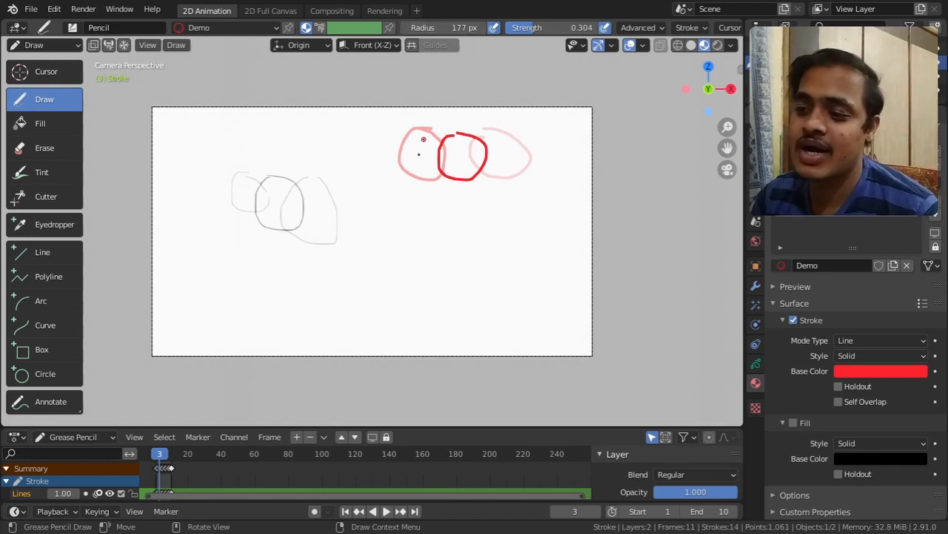
mouse_move(404, 157)
mouse_down()
mouse_move(373, 186)
mouse_move(449, 214)
mouse_move(410, 155)
mouse_up()
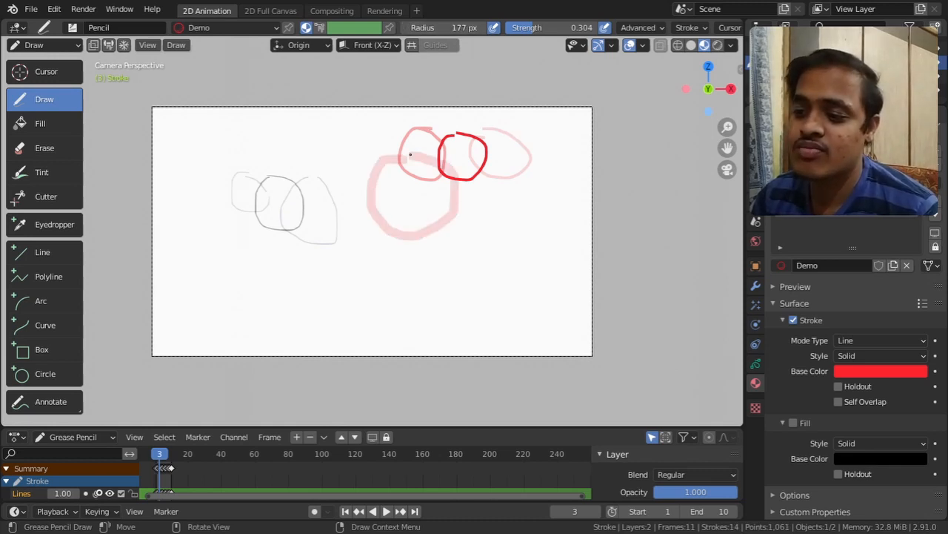
Set the Pencil brush's strength to 1.000 and its radius to 100 px.
drag(522, 30, 586, 29)
drag(464, 28, 457, 28)
click(460, 27)
text(20)
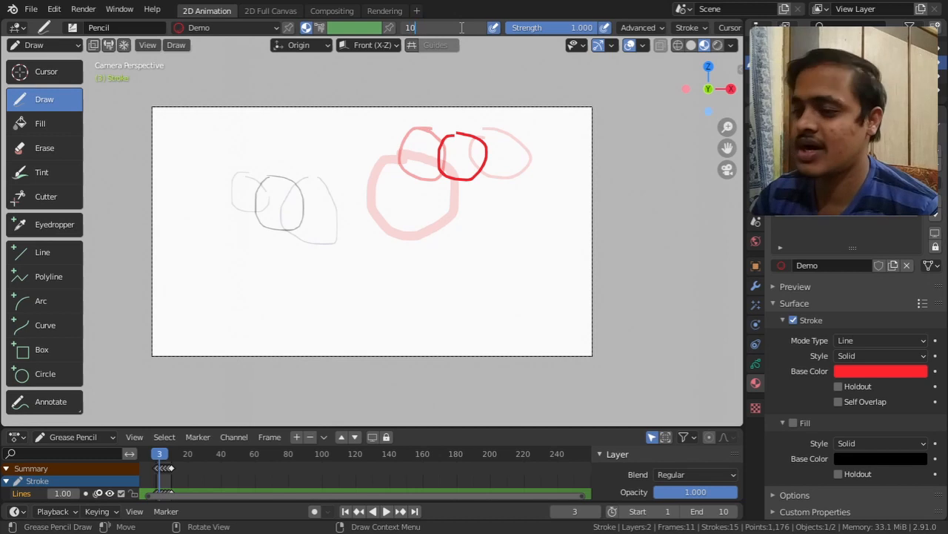
key(Return)
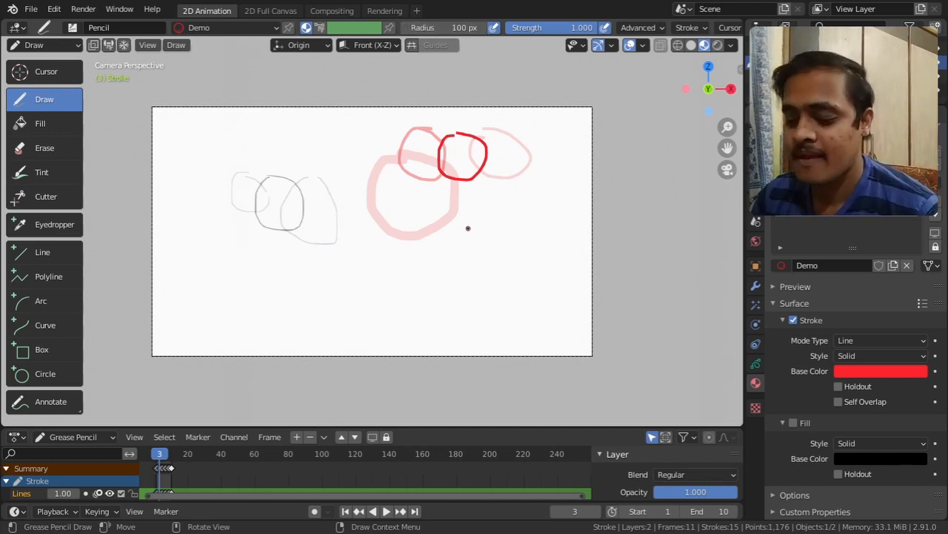
Undo the red test circles together with the brush radius and strength changes.
key(ctrl+z)
key(ctrl+z)
key(ctrl+z)
key(ctrl+z)
key(ctrl+z)
key(ctrl+z)
key(ctrl+z)
key(ctrl+z)
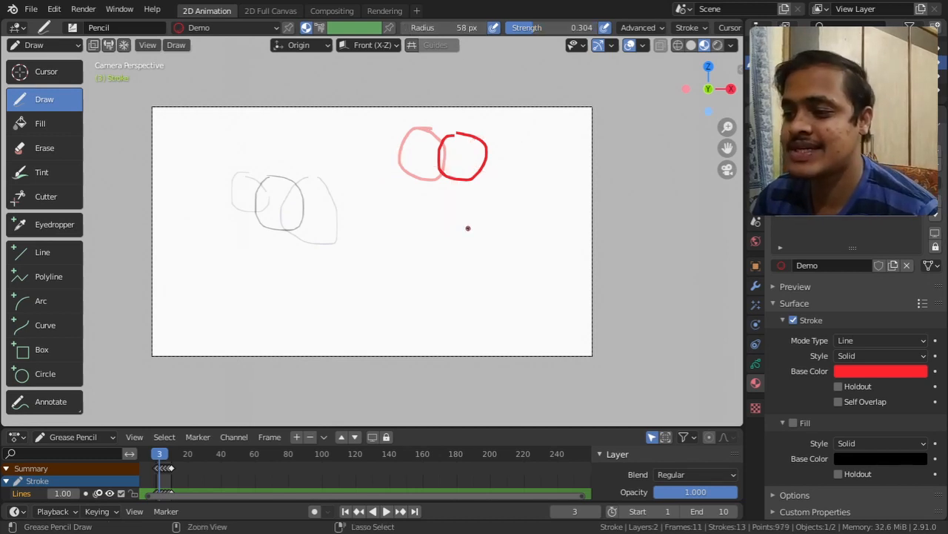
Set the brush radius to 100 px and strength to 1, and draw a rough red circle right of the existing circles.
click(446, 29)
text(100)
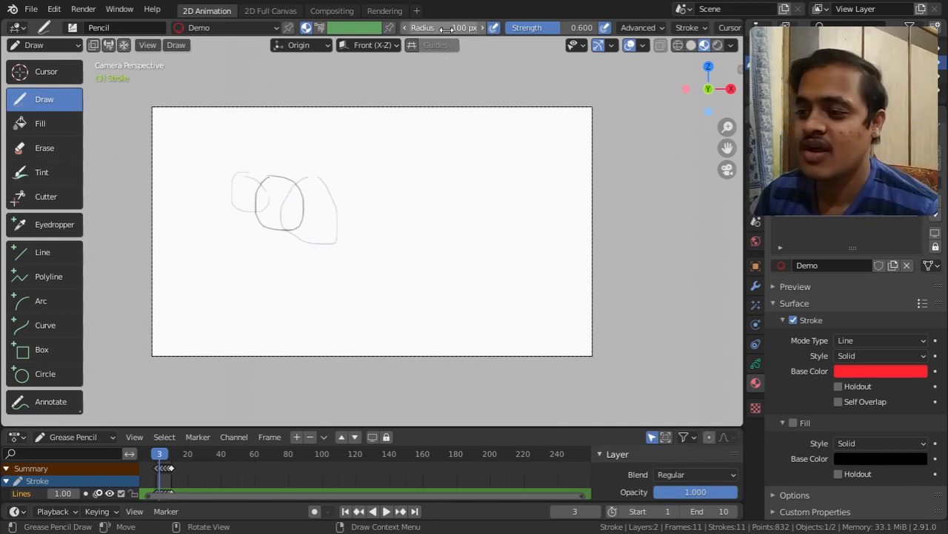
key(Return)
click(563, 27)
text(1)
key(Return)
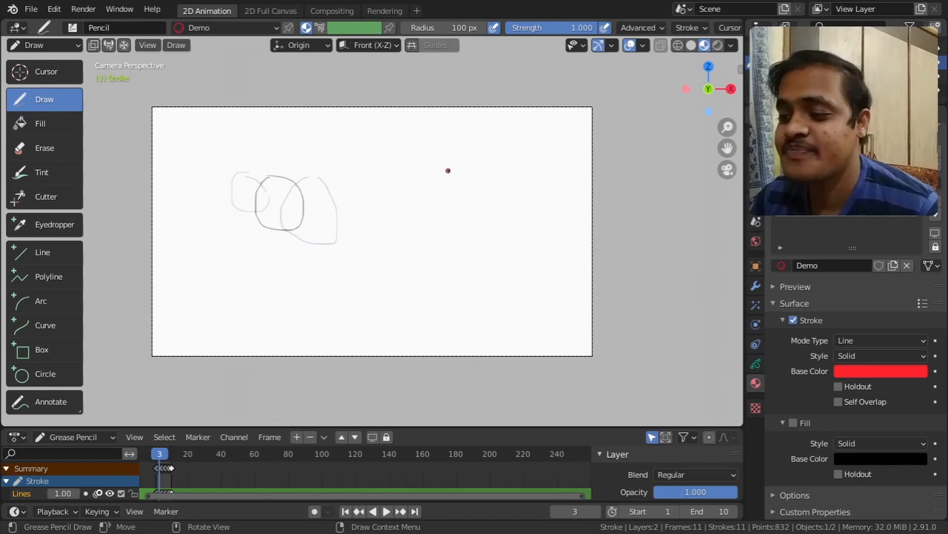
mouse_move(441, 163)
mouse_down()
mouse_move(403, 172)
mouse_move(425, 232)
mouse_move(464, 214)
mouse_up()
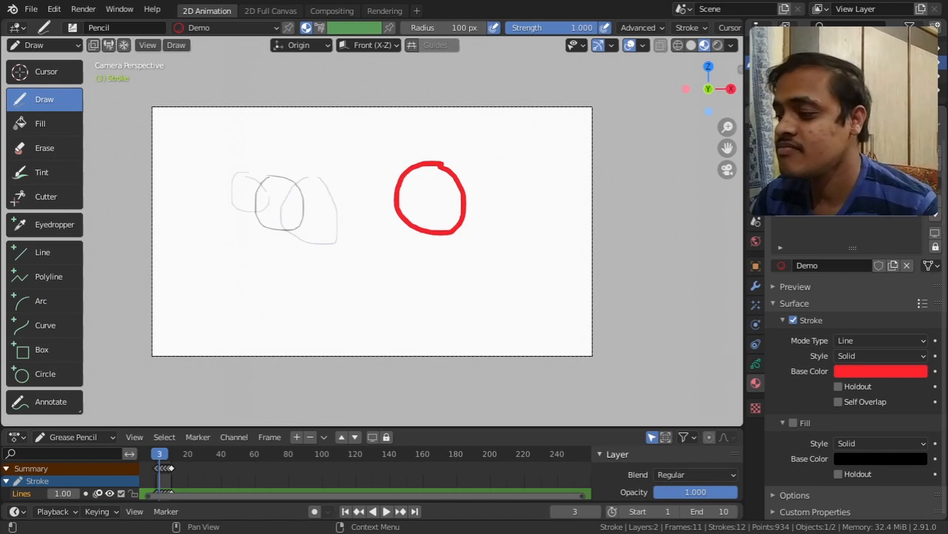
Add a second material slot with a new material and rename it Fill Demo.
click(935, 150)
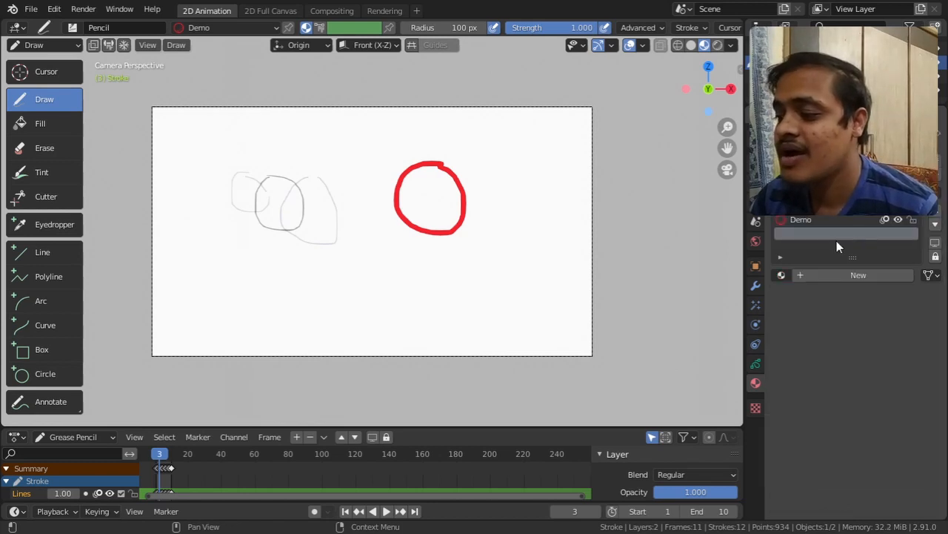
click(840, 276)
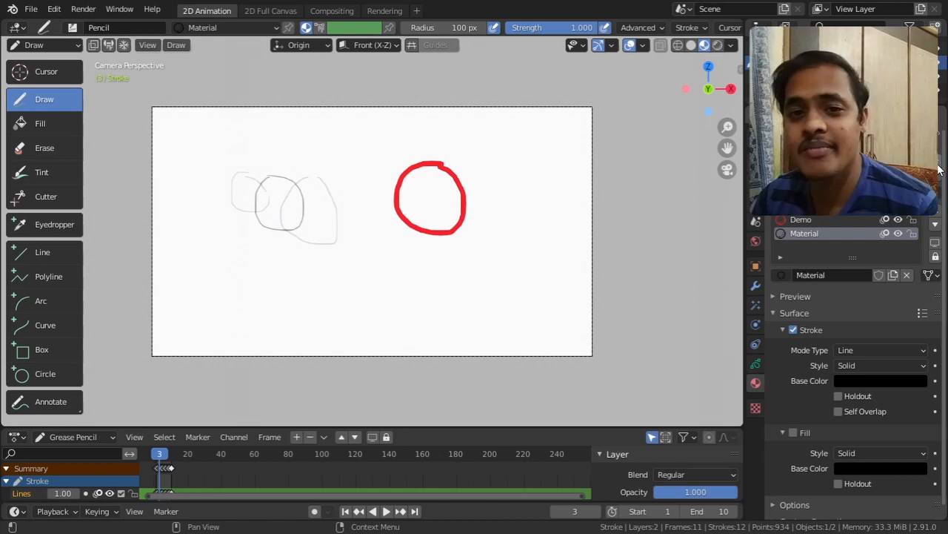
double_click(818, 238)
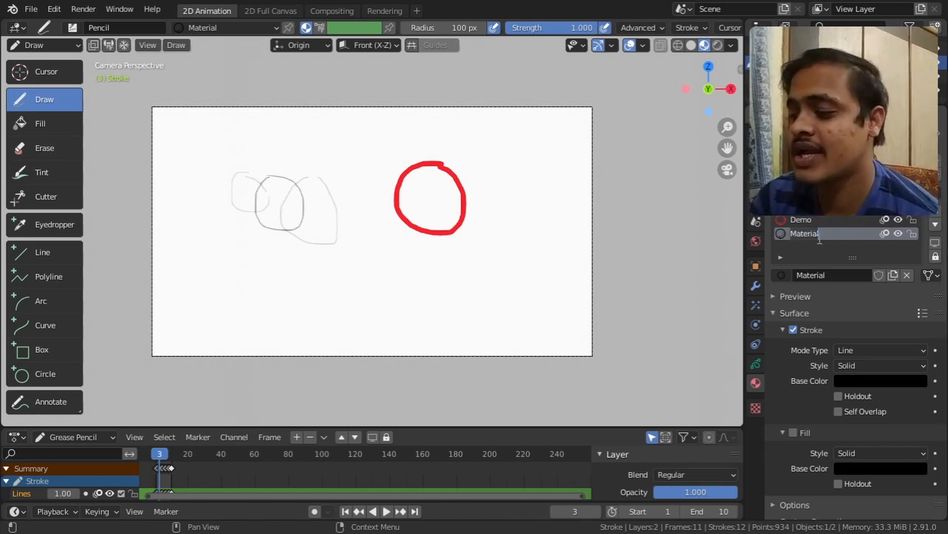
text(F)
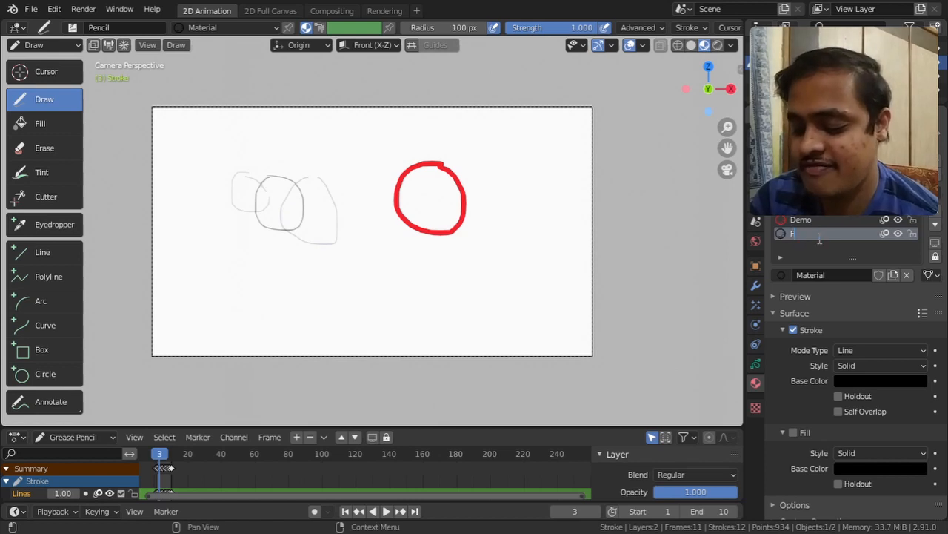
text(ill D)
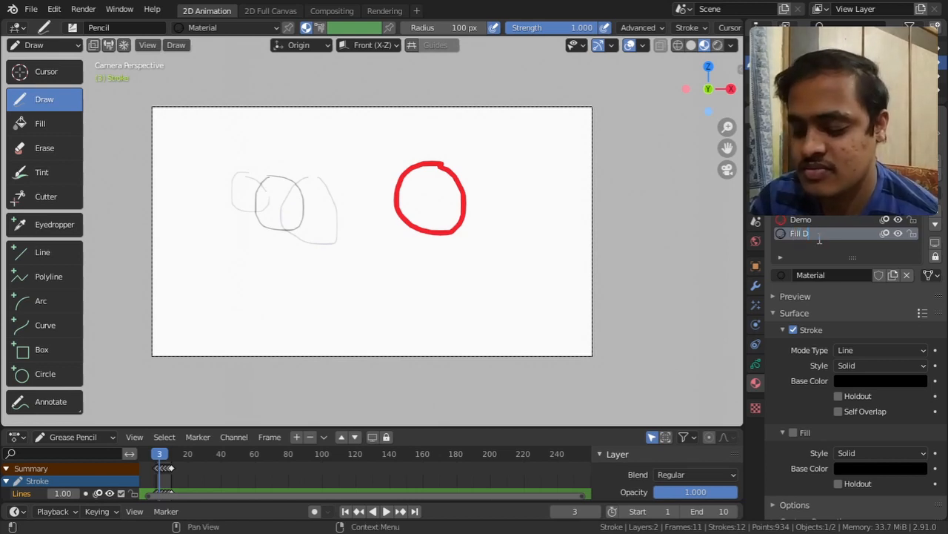
text(emo)
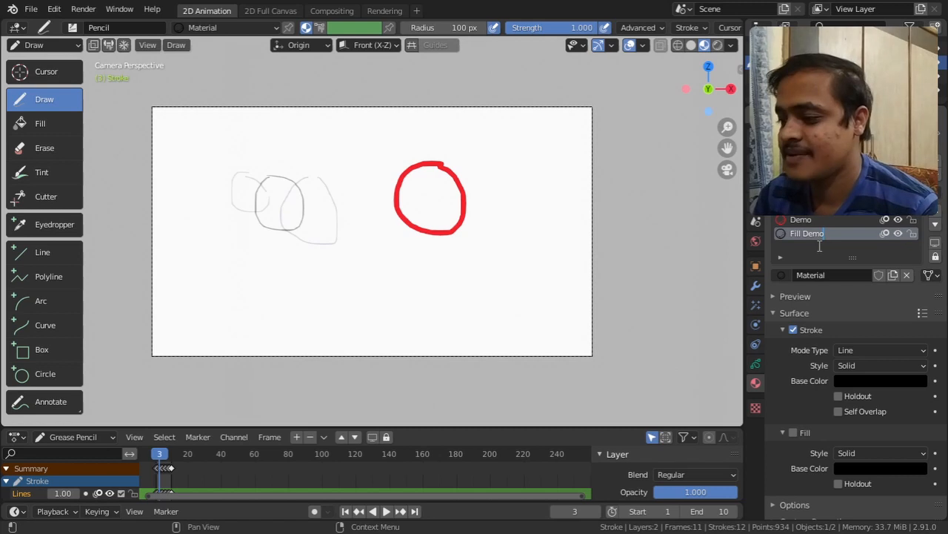
key(Return)
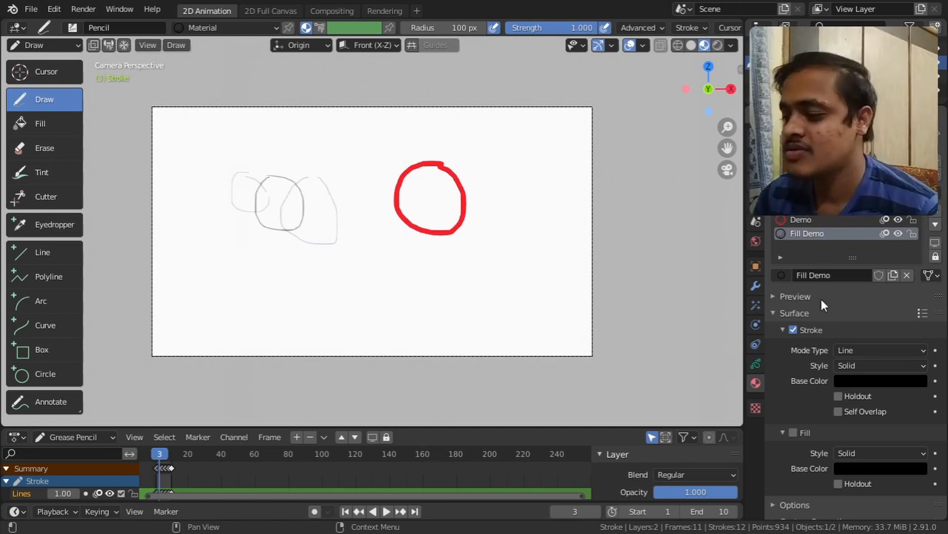
Disable the stroke and enable the fill on the Fill Demo material.
click(794, 330)
click(794, 432)
scroll(800, 437, down, 1)
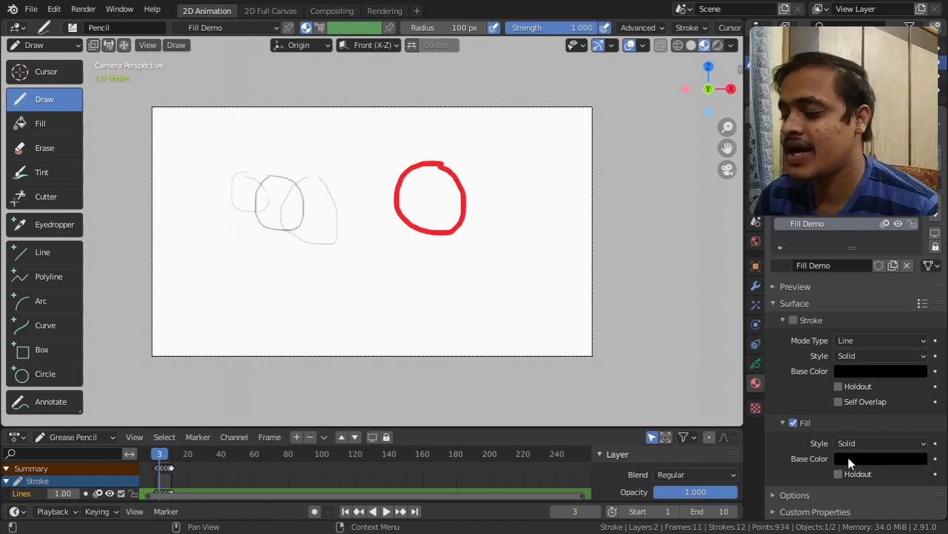
Set the fill base color to bright green and draw a filled rough circle below and right of the red circle.
click(880, 458)
drag(916, 338, 916, 282)
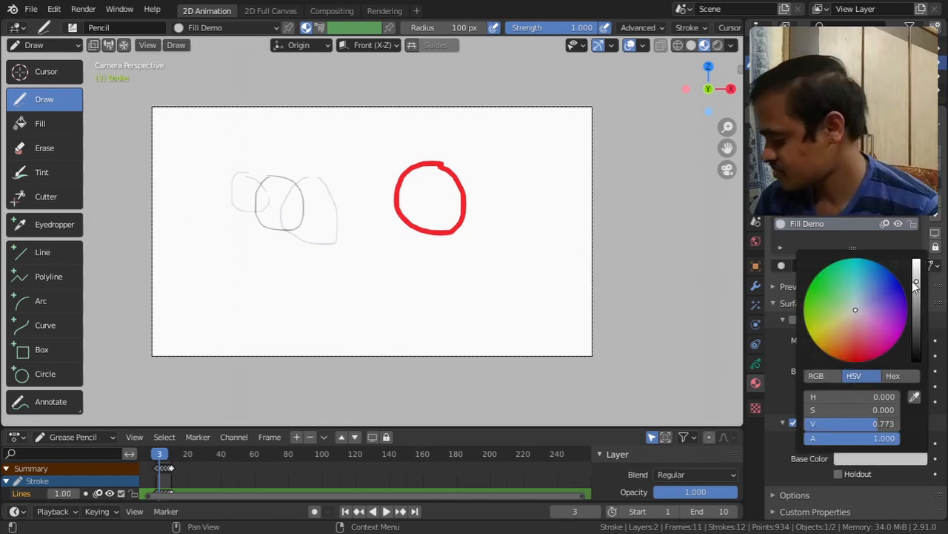
drag(917, 285, 917, 275)
drag(853, 333, 810, 298)
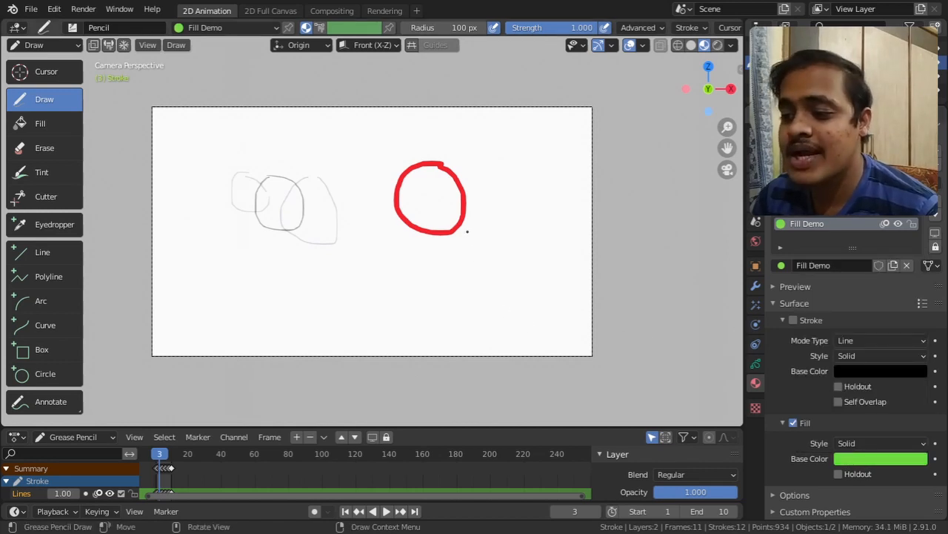
mouse_move(451, 254)
mouse_down()
mouse_move(456, 285)
mouse_move(483, 295)
mouse_move(536, 276)
mouse_move(541, 234)
mouse_move(525, 216)
mouse_move(498, 210)
mouse_move(469, 227)
mouse_up()
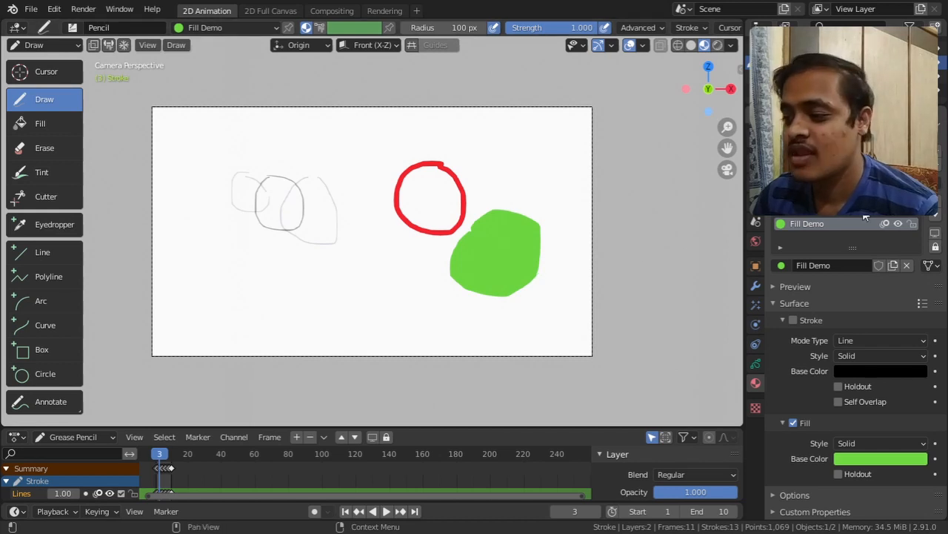
Add a third material slot with a new material and rename it Stroke Fill Demo.
click(938, 155)
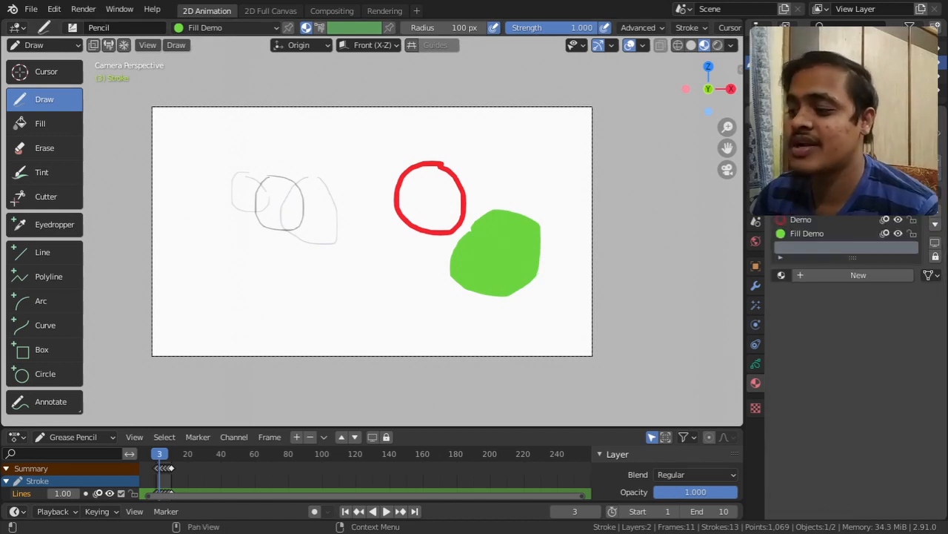
click(839, 278)
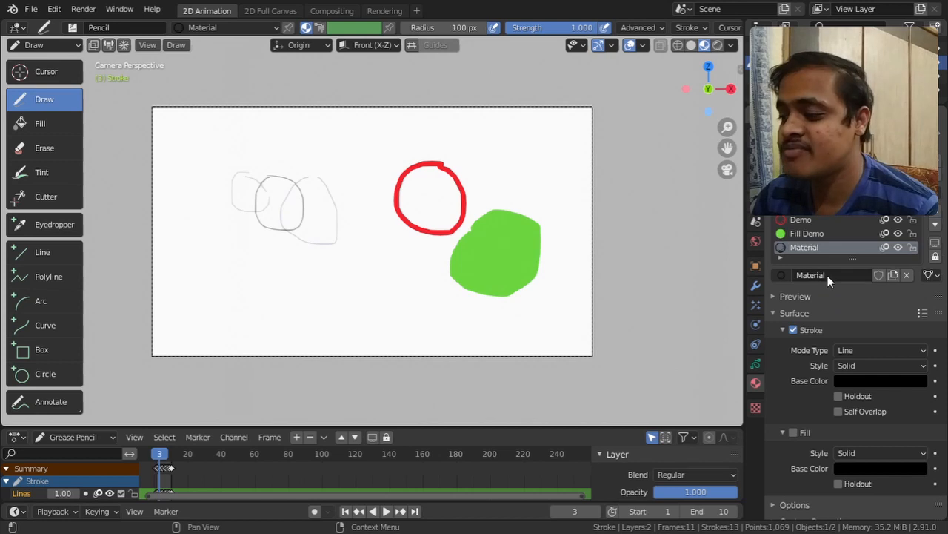
click(828, 276)
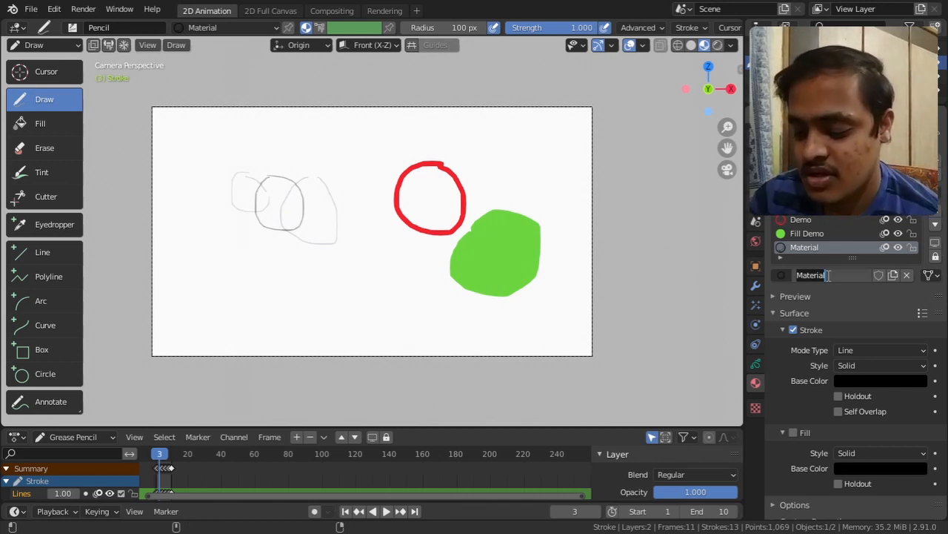
text(Stroke)
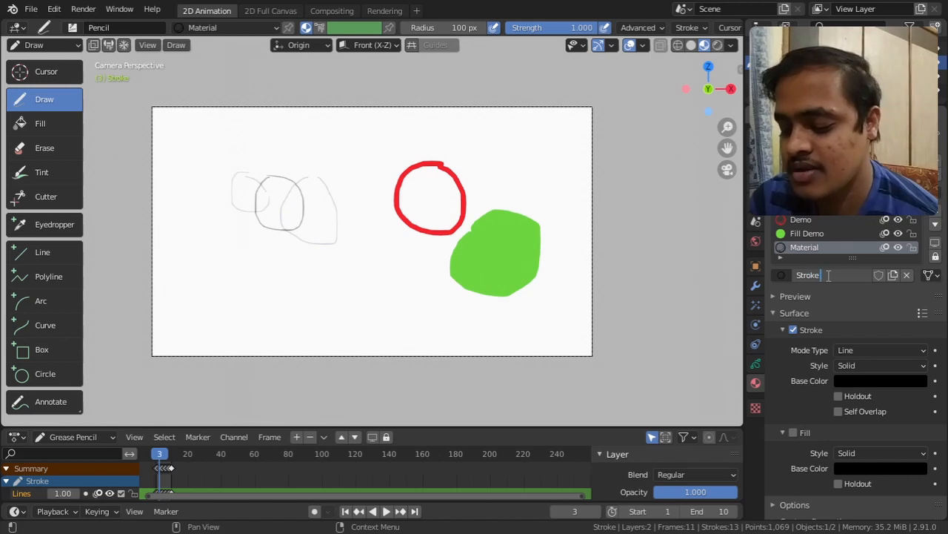
text( Fil)
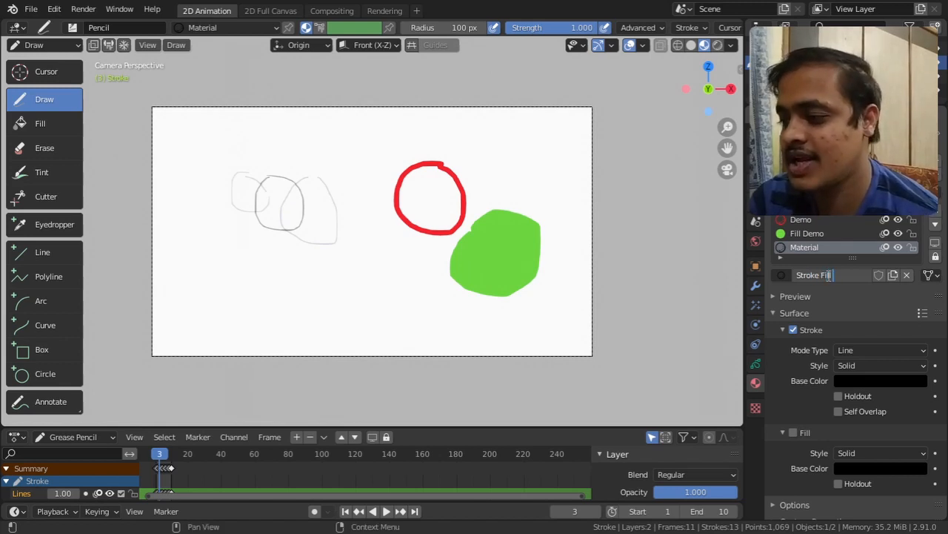
text(l Demo)
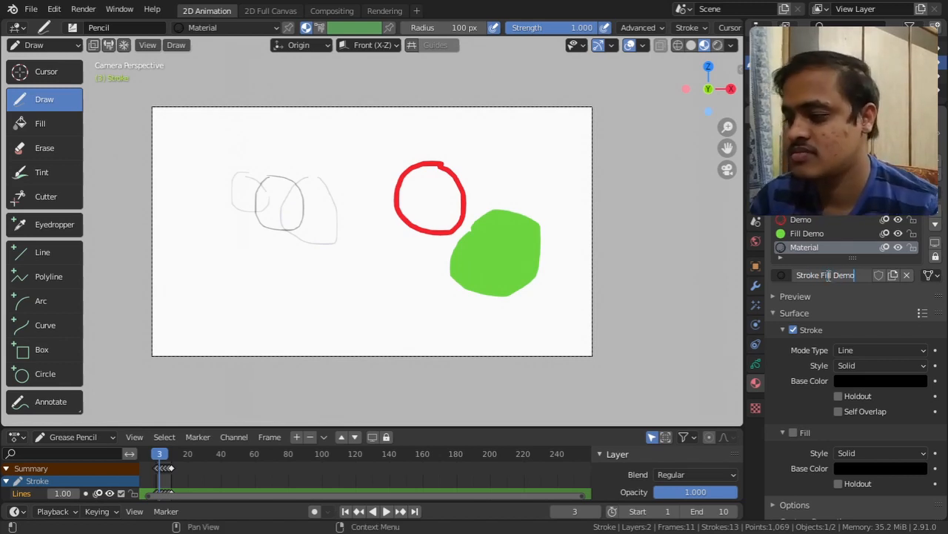
key(Return)
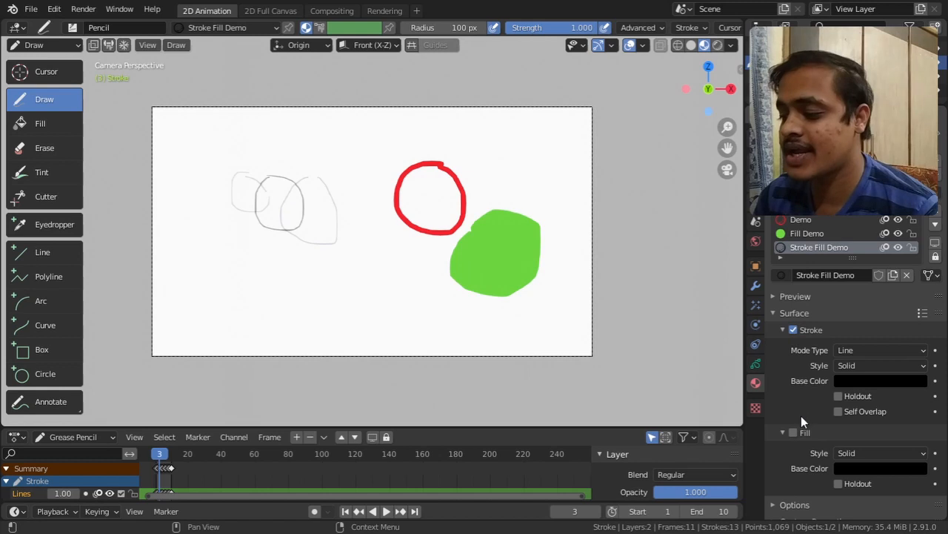
Enable the fill on the Stroke Fill Demo material and set its stroke base color to blue (H 0.592, S 0.780, V 0.947).
click(864, 382)
drag(918, 255, 878, 198)
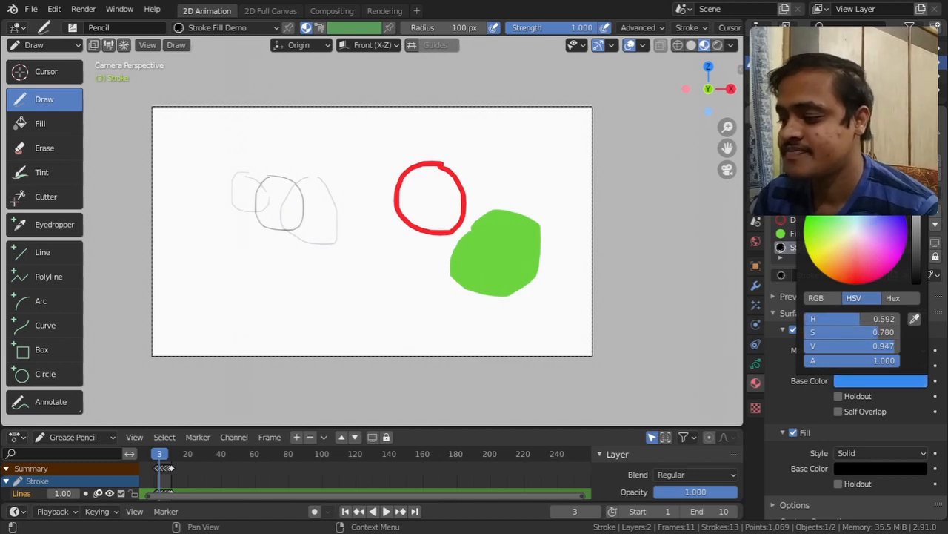
Set the fill base color to orange-red (H 0.025, S 0.783, V 0.953) and draw a rough circle below and left of the red circle.
click(879, 468)
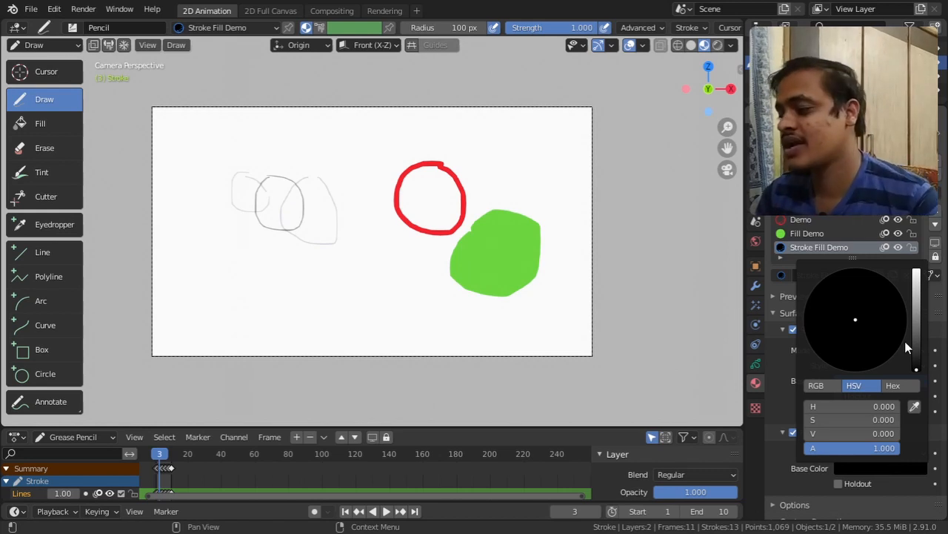
drag(919, 332, 917, 282)
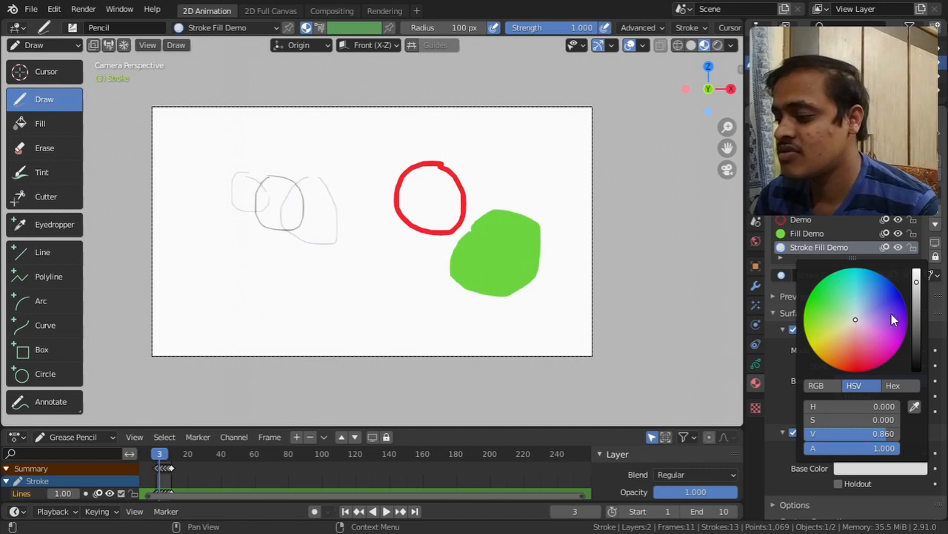
drag(918, 287, 917, 276)
drag(848, 337, 847, 360)
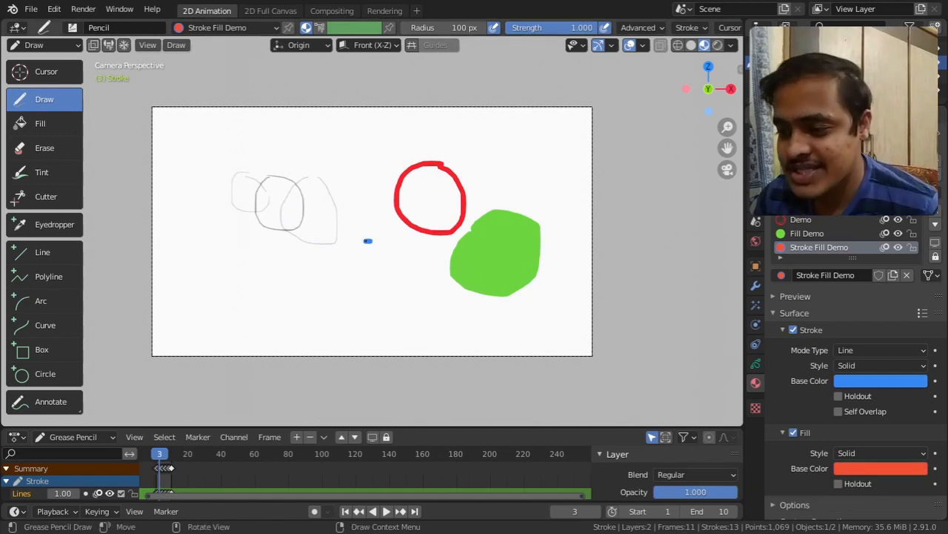
mouse_move(350, 253)
mouse_down()
mouse_move(345, 281)
mouse_move(359, 306)
mouse_move(399, 305)
mouse_move(414, 280)
mouse_move(409, 253)
mouse_move(376, 242)
mouse_up()
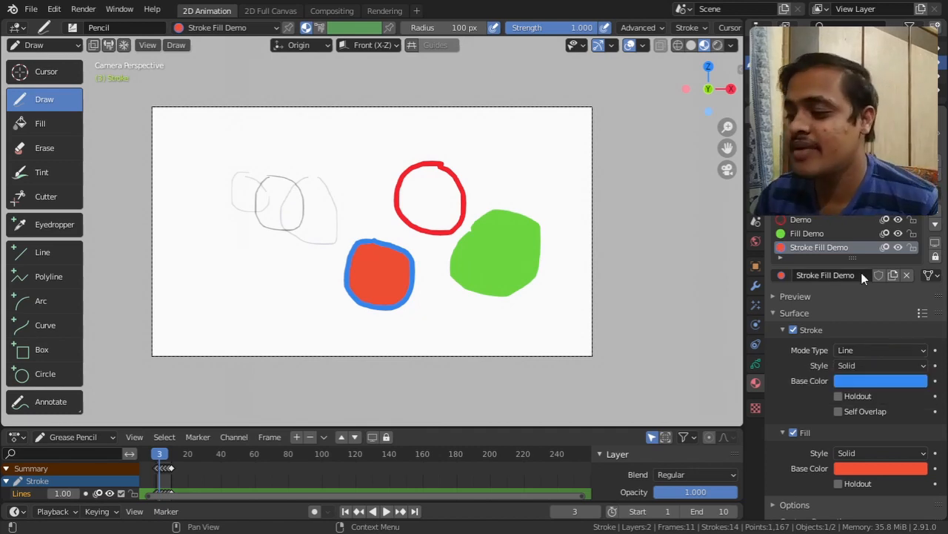
Preview the Dots stroke mode on the blue-outlined circle and set the stroke mode type to Squares.
click(877, 351)
click(876, 383)
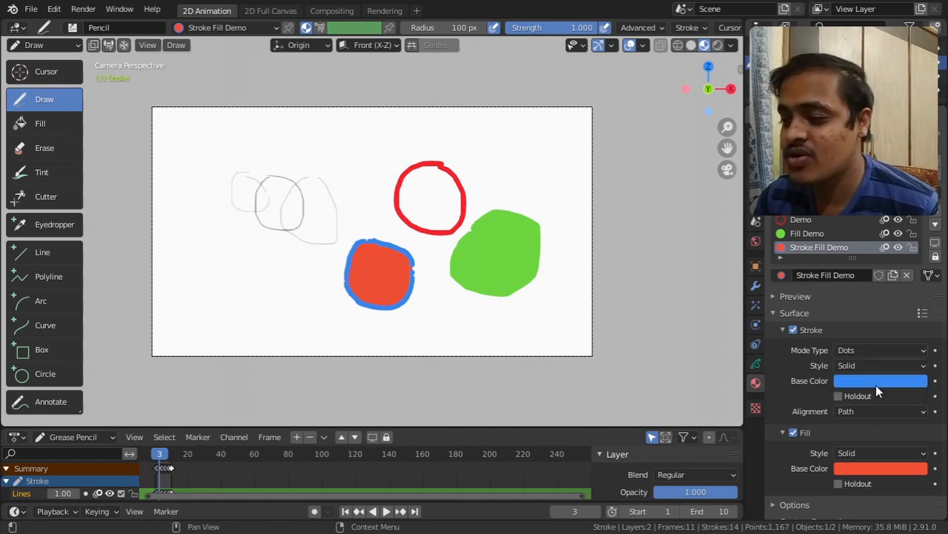
scroll(437, 352, up, 5)
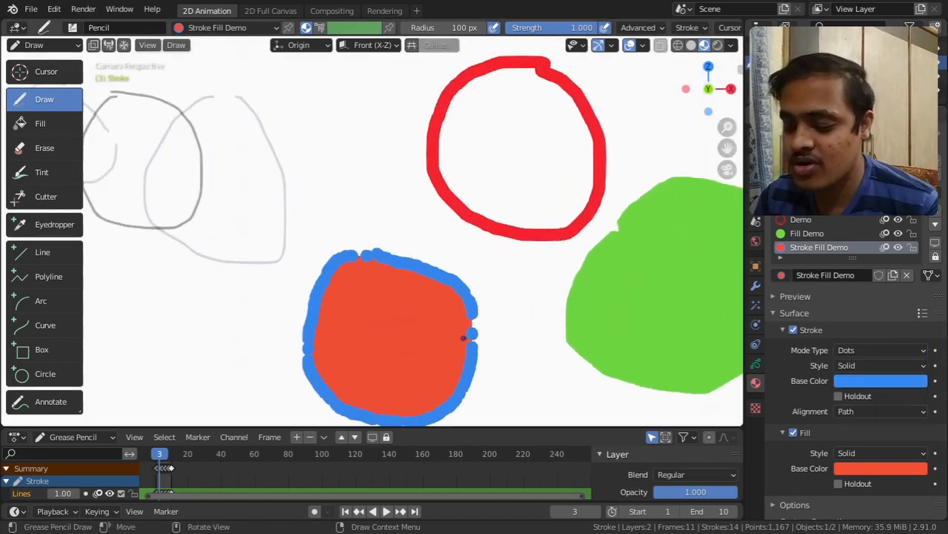
mouse_move(494, 345)
shift+middle_down()
mouse_move(478, 294)
mouse_move(492, 252)
shift+middle_up()
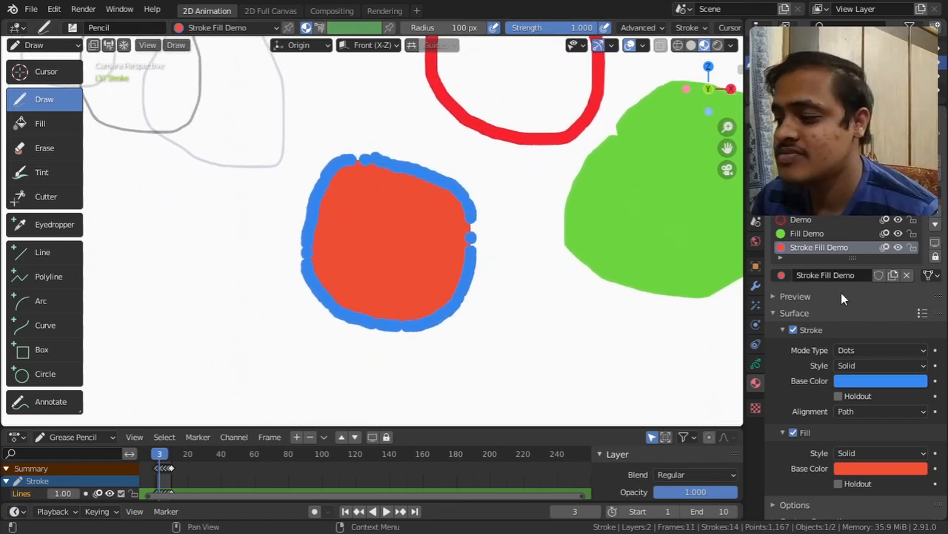
click(875, 349)
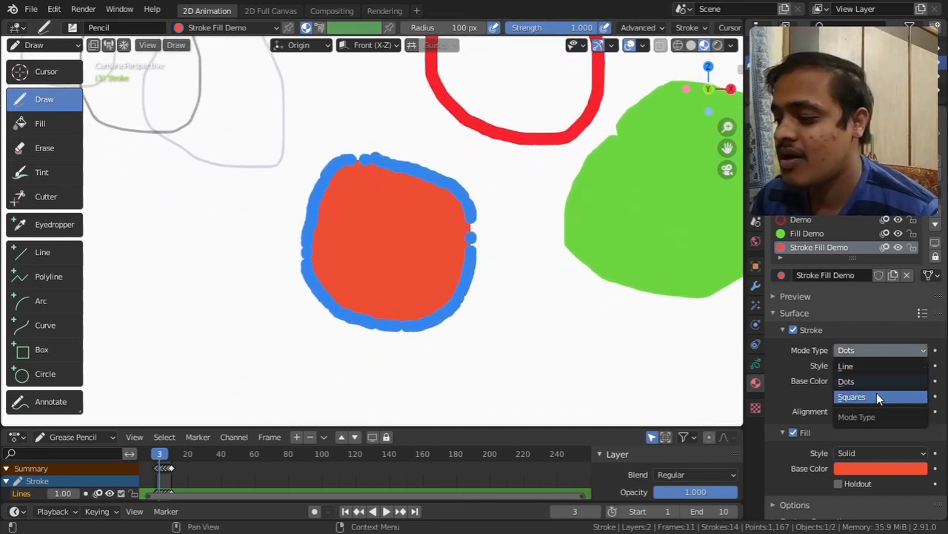
click(876, 396)
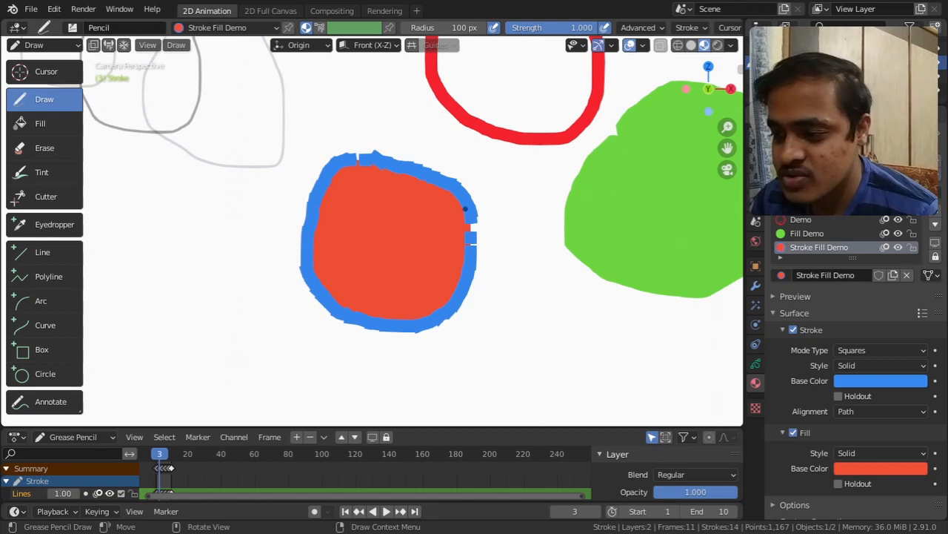
Try the Texture stroke style on the Stroke Fill Demo material and return the style to Solid.
click(878, 363)
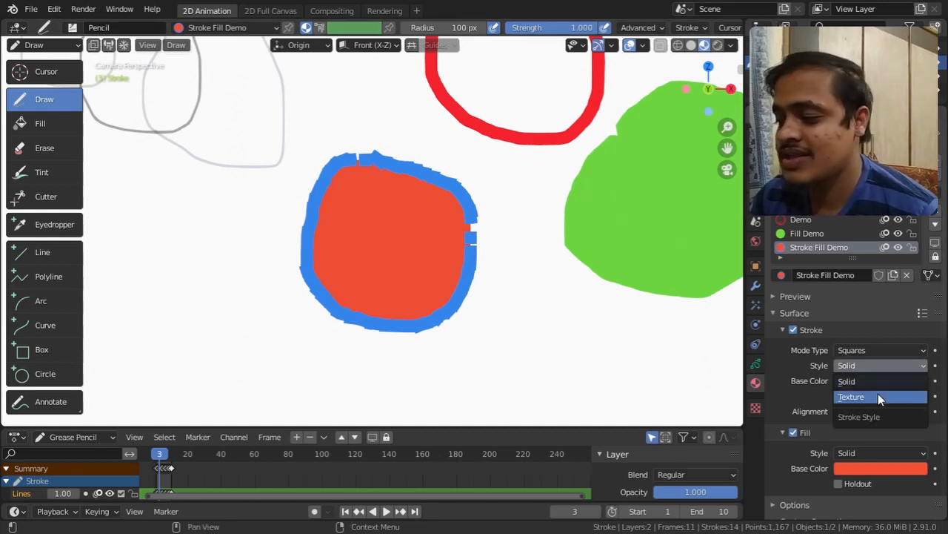
click(878, 395)
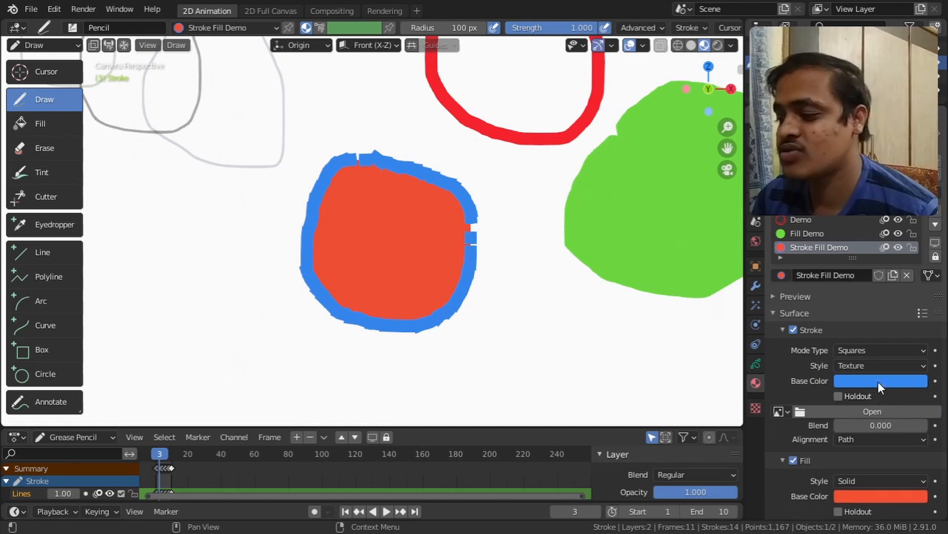
click(877, 369)
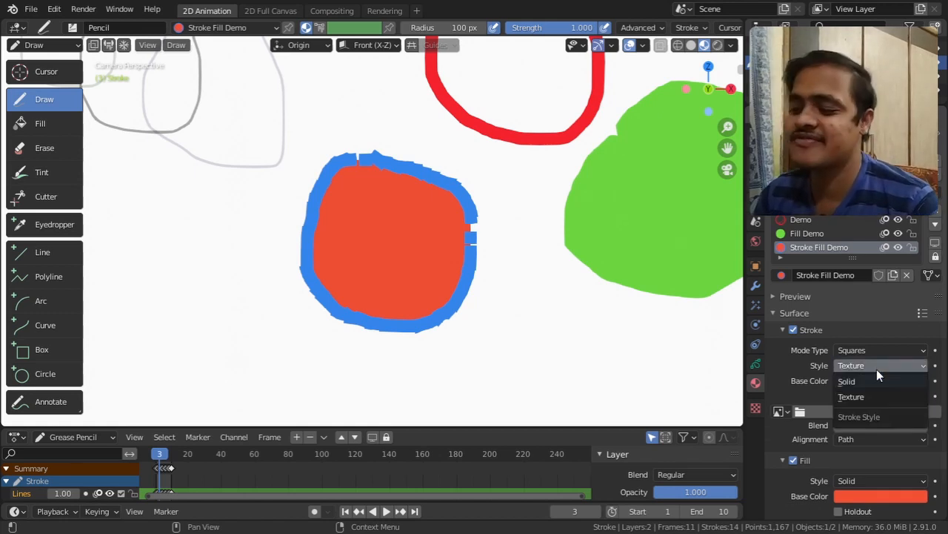
click(877, 374)
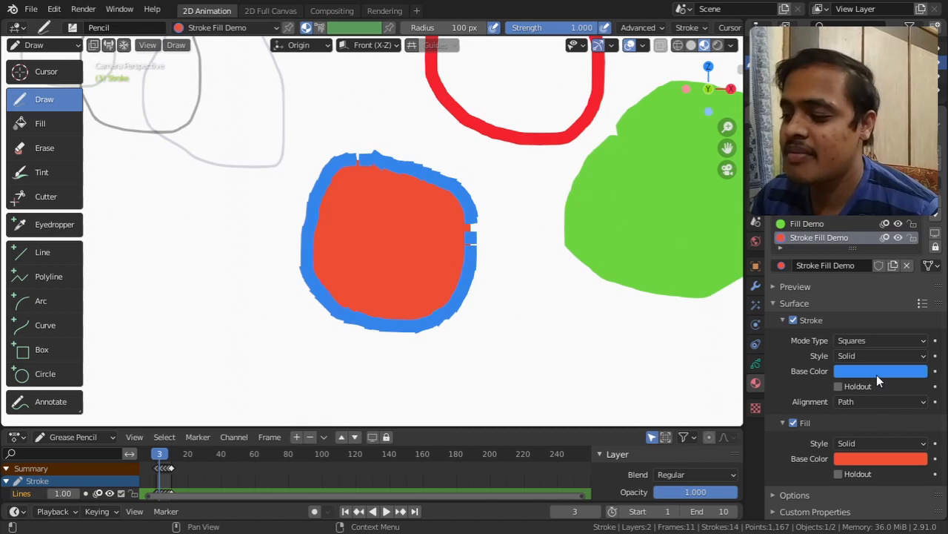
click(877, 357)
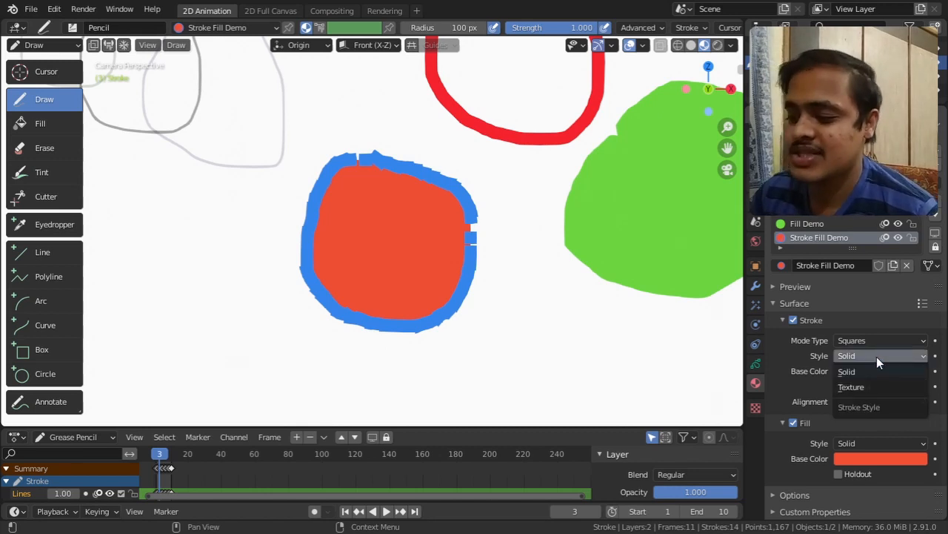
click(876, 372)
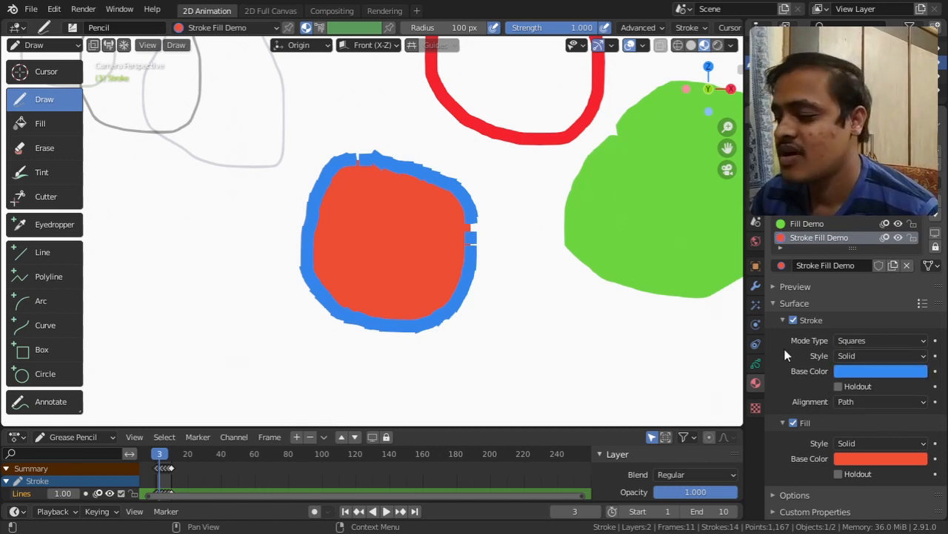
Change the fill style of the Stroke Fill Demo material to Gradient.
click(853, 441)
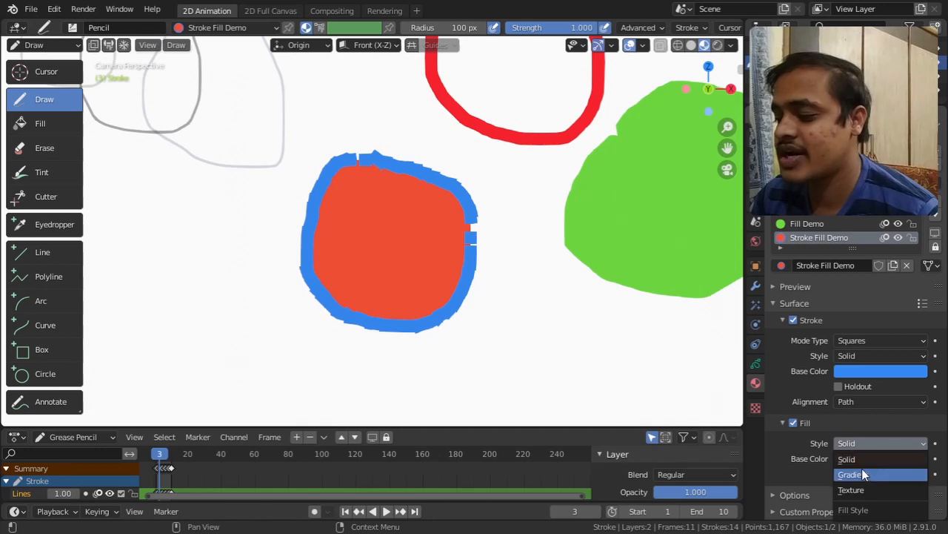
click(865, 472)
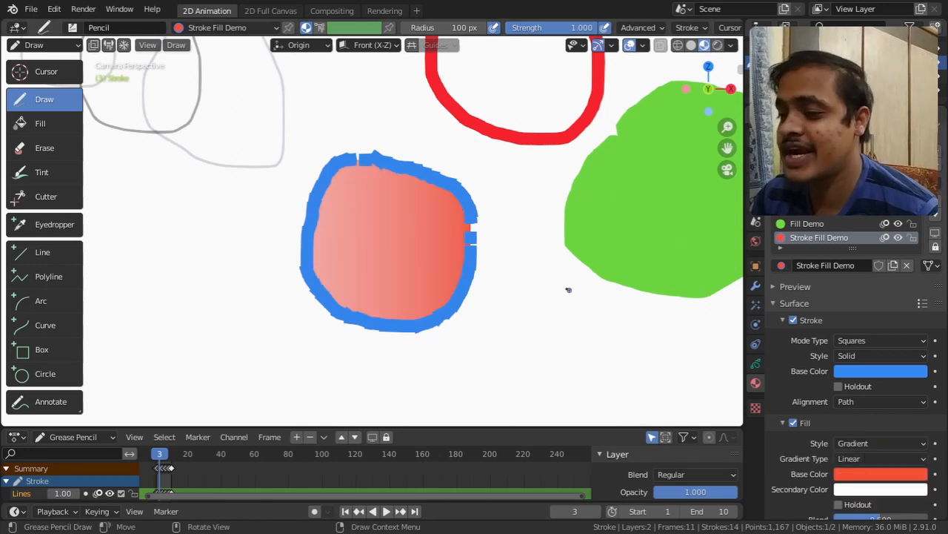
scroll(575, 295, down, 5)
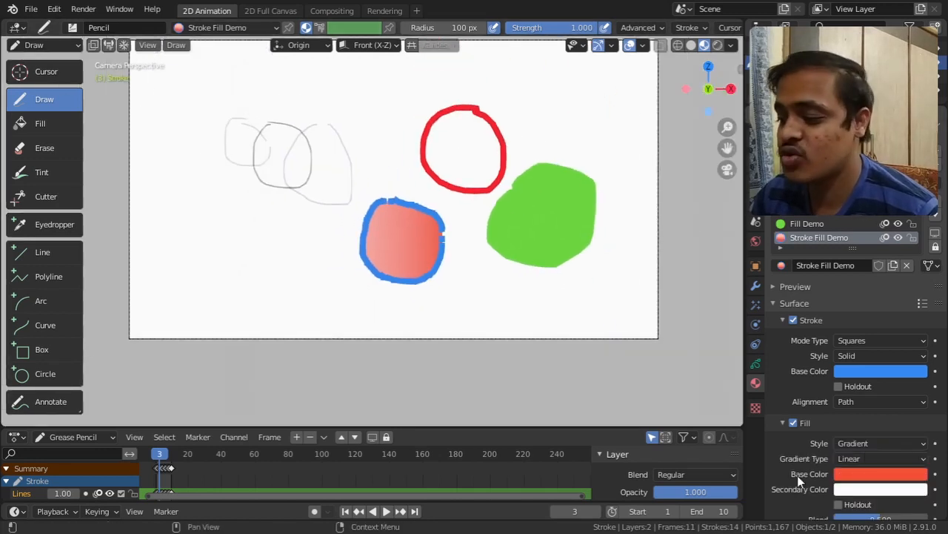
Set the gradient's base color to sky blue and its secondary color to deep blue (H 0.602, S 0.867, V 1.000).
scroll(874, 482, down, 4)
click(879, 364)
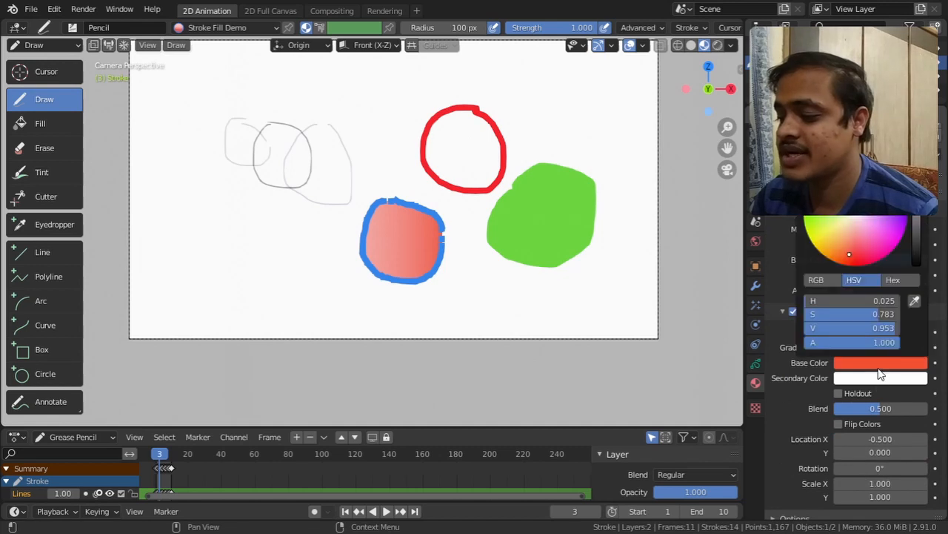
drag(886, 224, 875, 177)
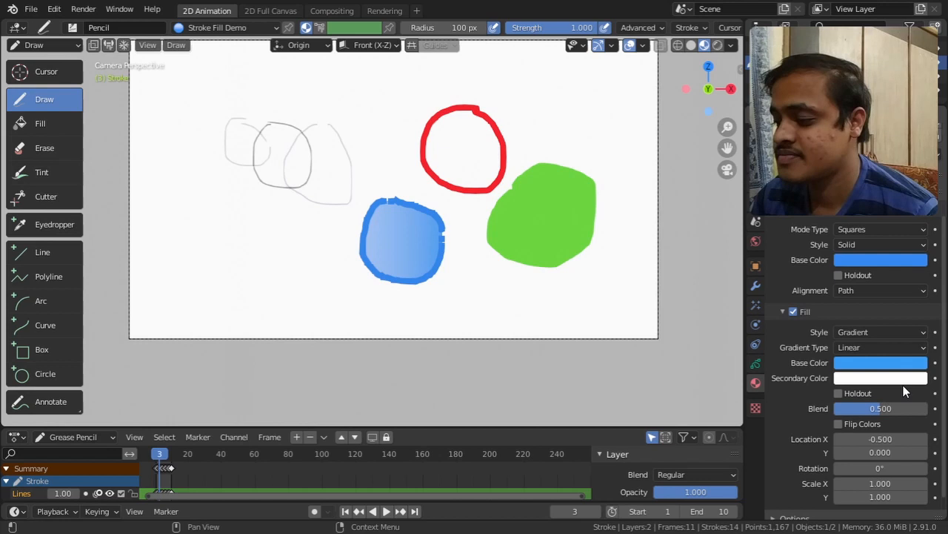
click(894, 380)
drag(858, 223, 884, 192)
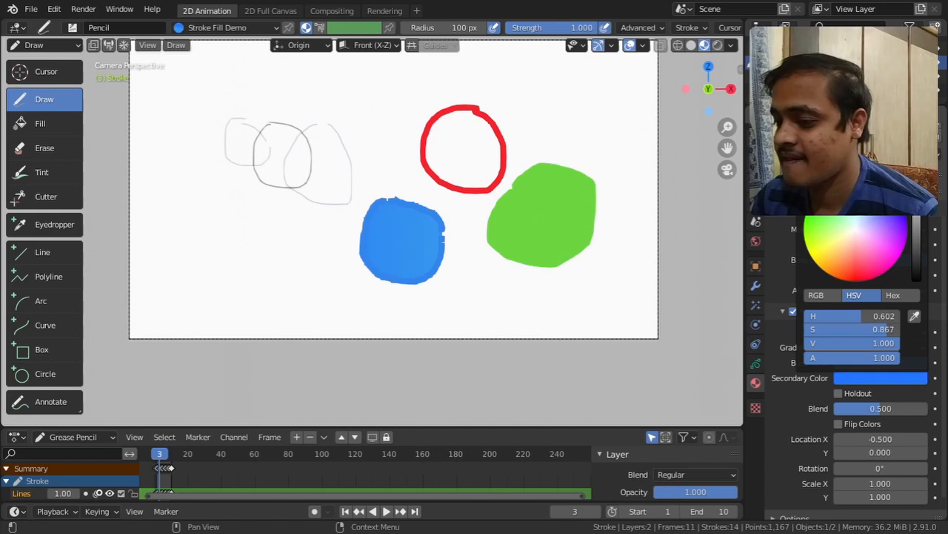
Set the gradient blend to 0.084 and lighten its base color to pale blue (H 0.596, S 0.422, V 1.000).
mouse_move(858, 407)
mouse_down()
mouse_move(838, 407)
mouse_move(889, 407)
mouse_move(841, 413)
mouse_up()
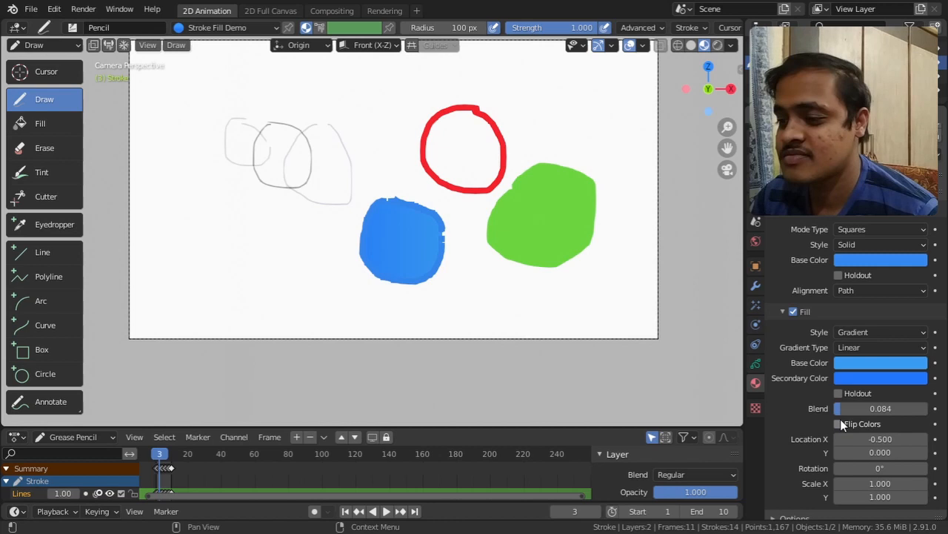
click(885, 362)
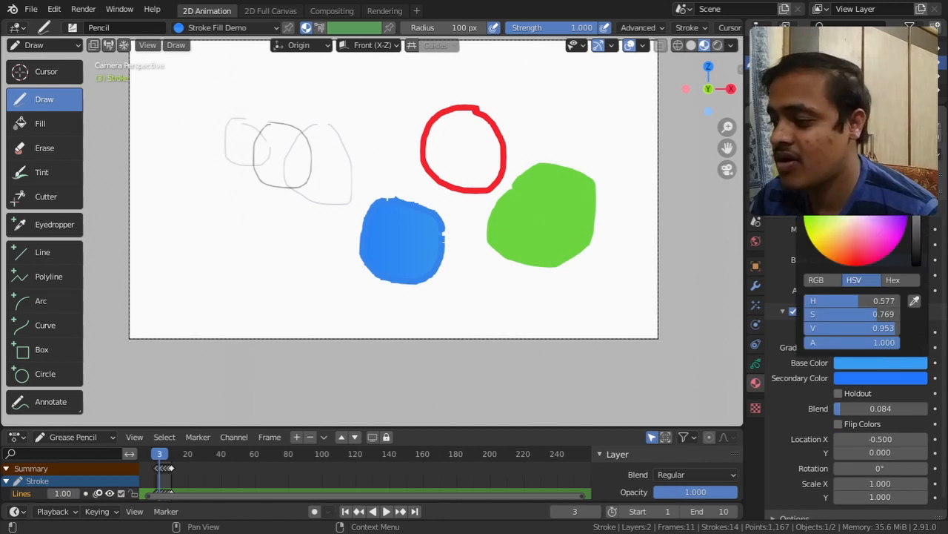
drag(894, 328, 853, 314)
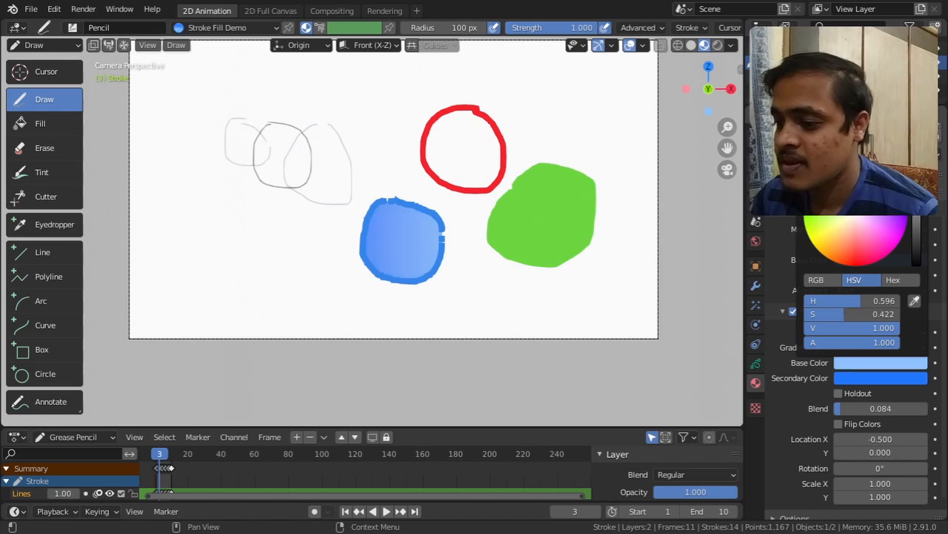
Toggle Flip Colors on and off several times to compare the gradient's color order, leaving it off.
click(838, 425)
click(838, 424)
click(838, 424)
click(838, 425)
click(838, 425)
click(838, 424)
Set the gradient's location to X -0.550 and Y -0.440, its rotation to 72.7°, and its X scale to 0.900.
scroll(838, 427, down, 1)
drag(845, 415, 906, 428)
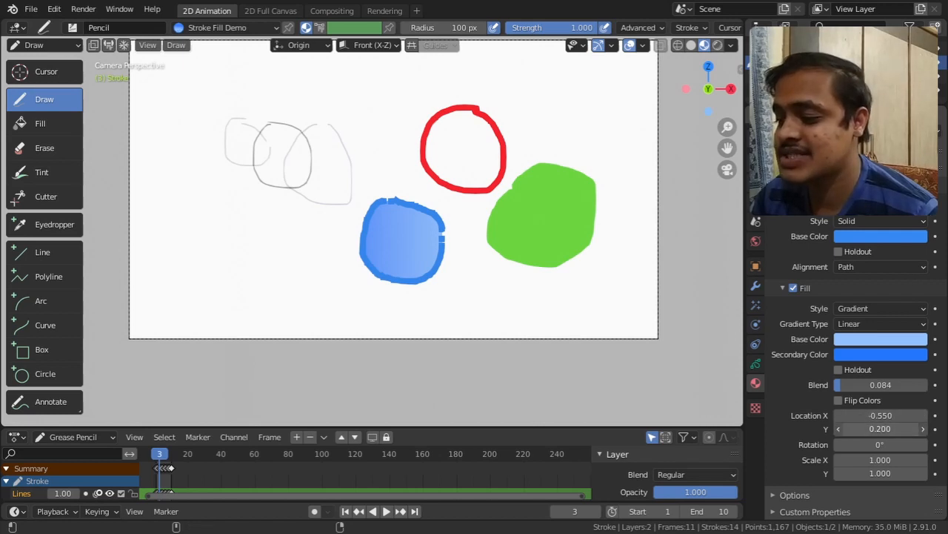
mouse_move(867, 443)
mouse_down()
mouse_move(886, 444)
mouse_move(871, 443)
mouse_move(893, 429)
mouse_up()
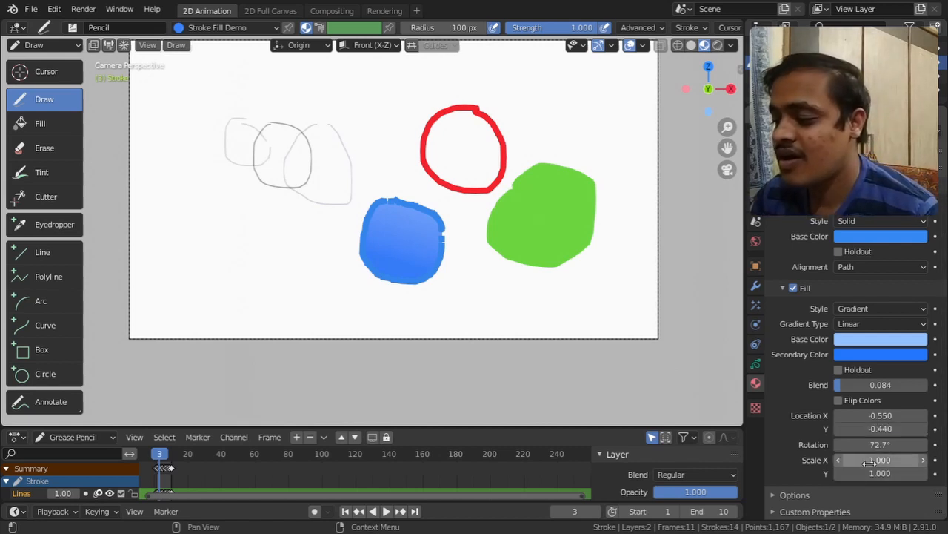
mouse_move(879, 460)
mouse_down()
mouse_move(822, 460)
mouse_move(874, 460)
mouse_up()
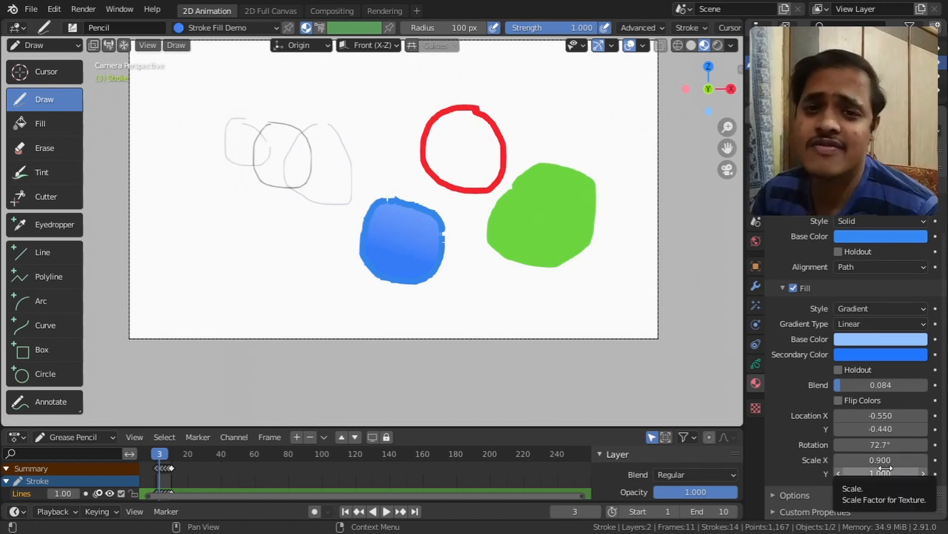
Activate the Fill tool, then add a new material in a new slot with its stroke disabled.
scroll(834, 366, up, 3)
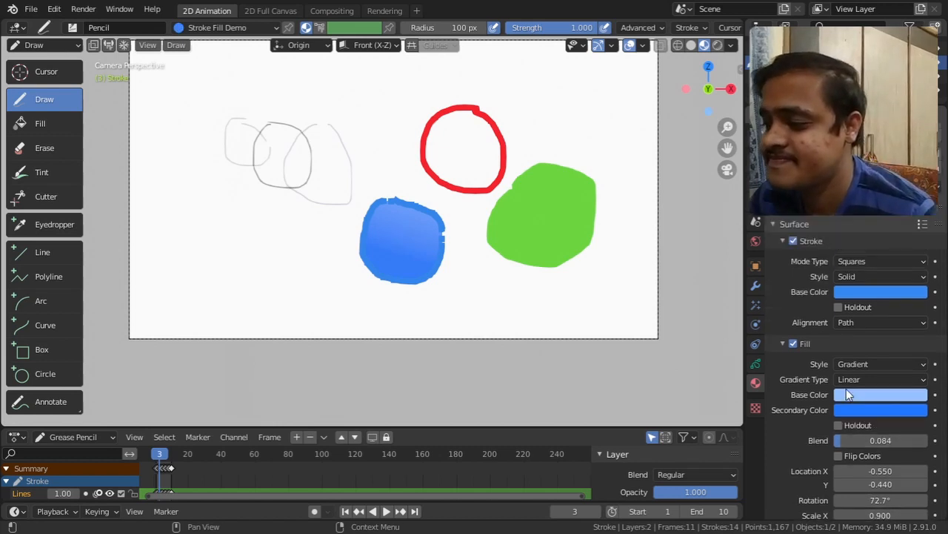
scroll(830, 357, up, 2)
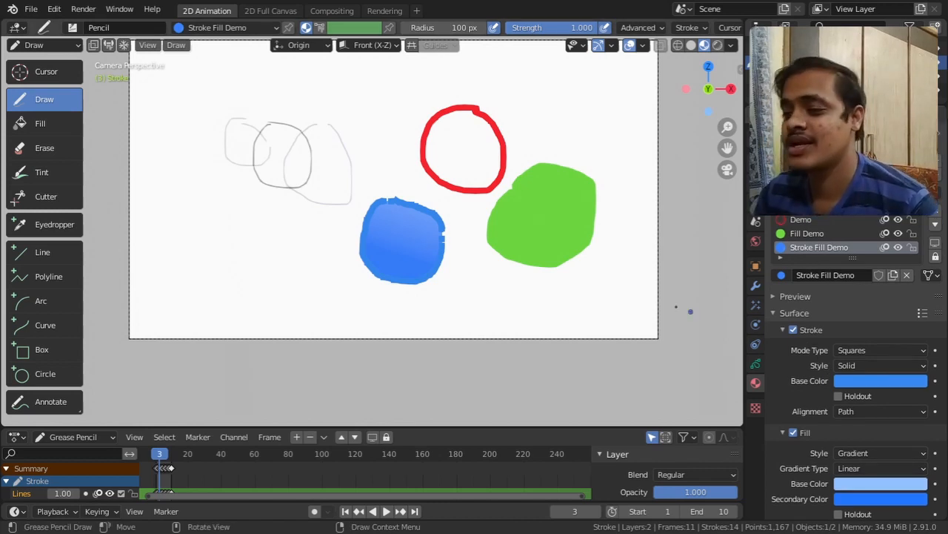
shift+middle_drag(484, 213, 489, 260)
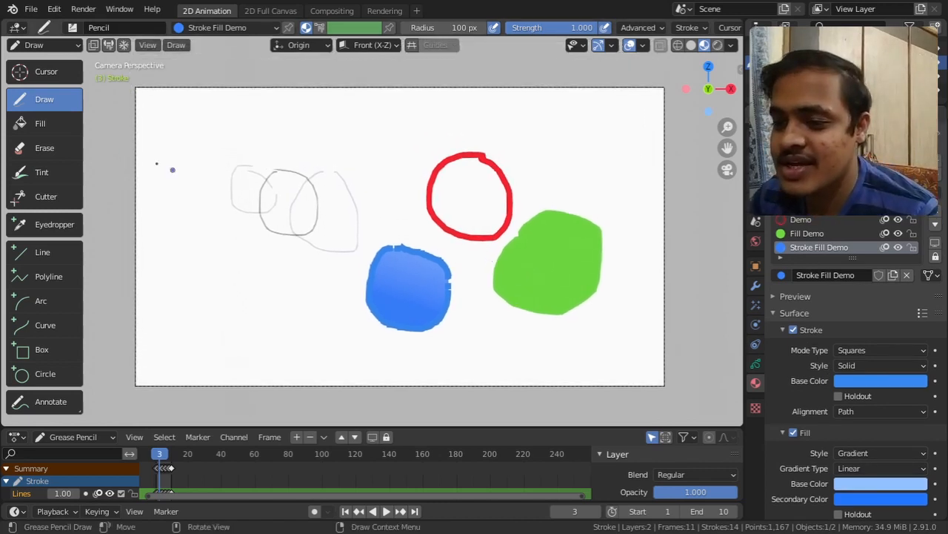
click(33, 126)
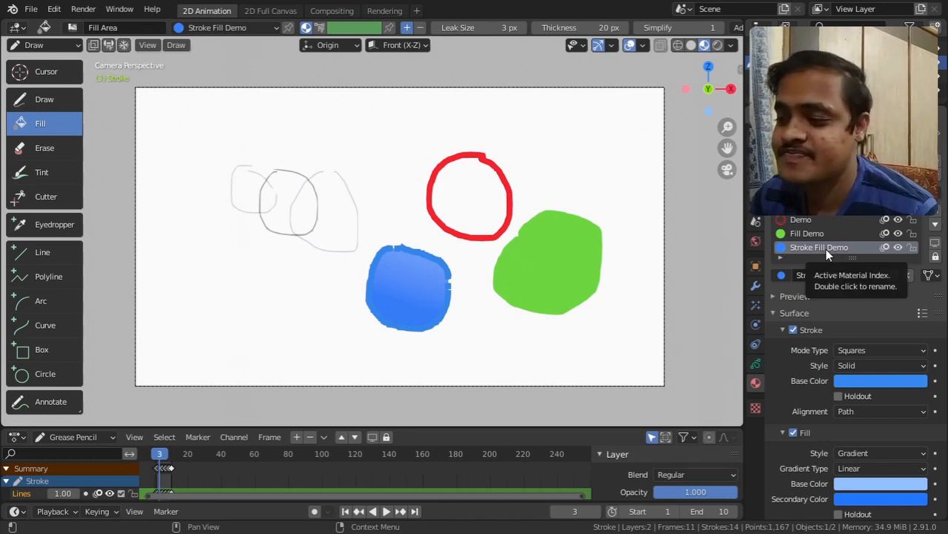
click(937, 171)
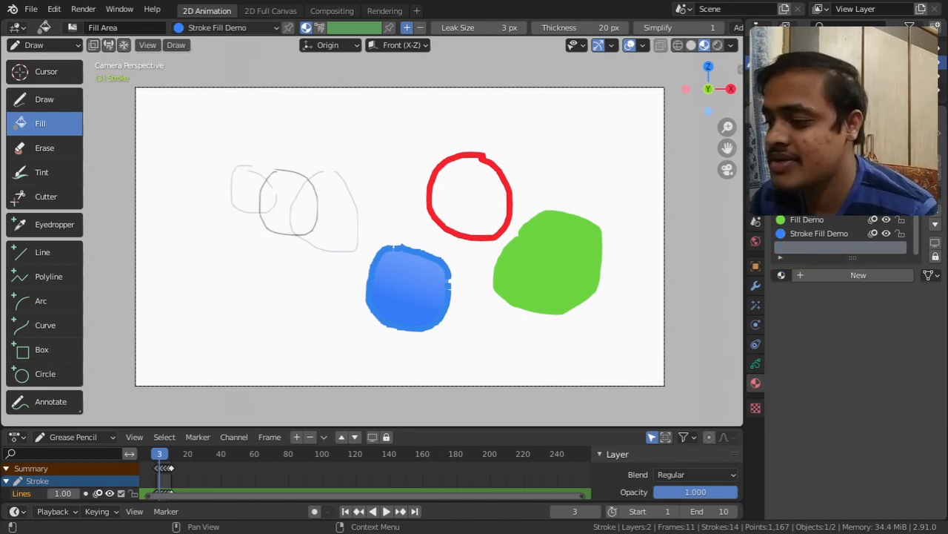
click(847, 275)
click(794, 330)
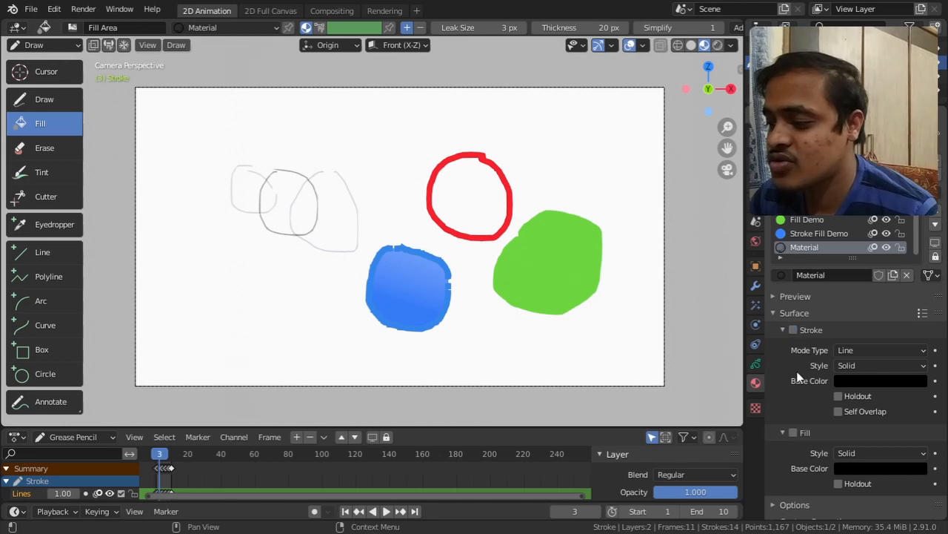
Give the new material a solid magenta fill and fill the inside of the red circle with it.
click(859, 469)
drag(917, 368, 917, 273)
drag(888, 317, 883, 342)
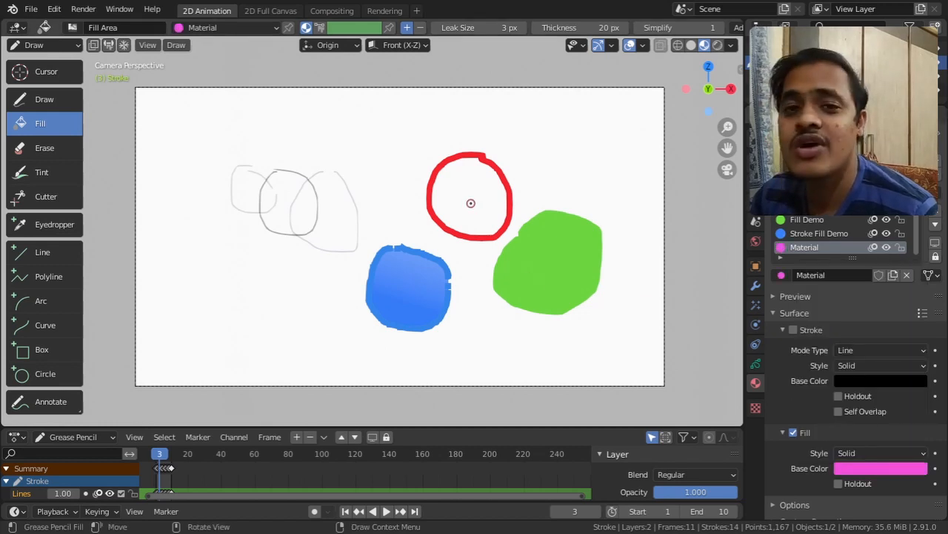
click(471, 203)
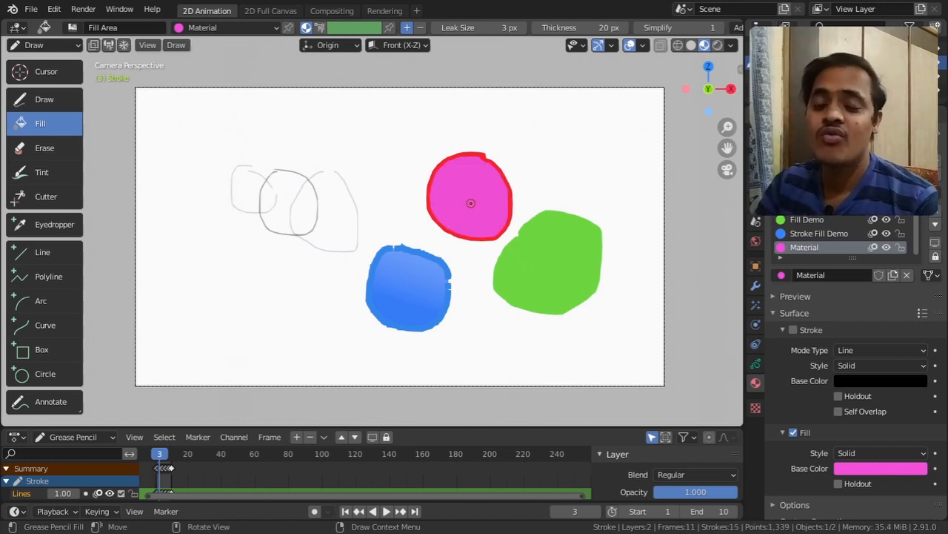
Try to fill the open dark gray middle circle with magenta, and undo the fill.
scroll(202, 190, up, 3)
shift+middle_drag(202, 190, 343, 231)
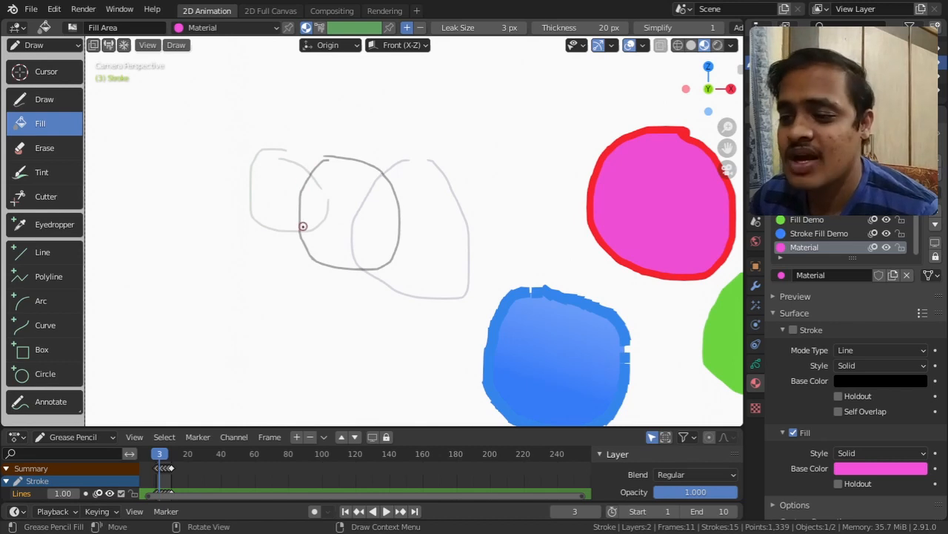
click(348, 201)
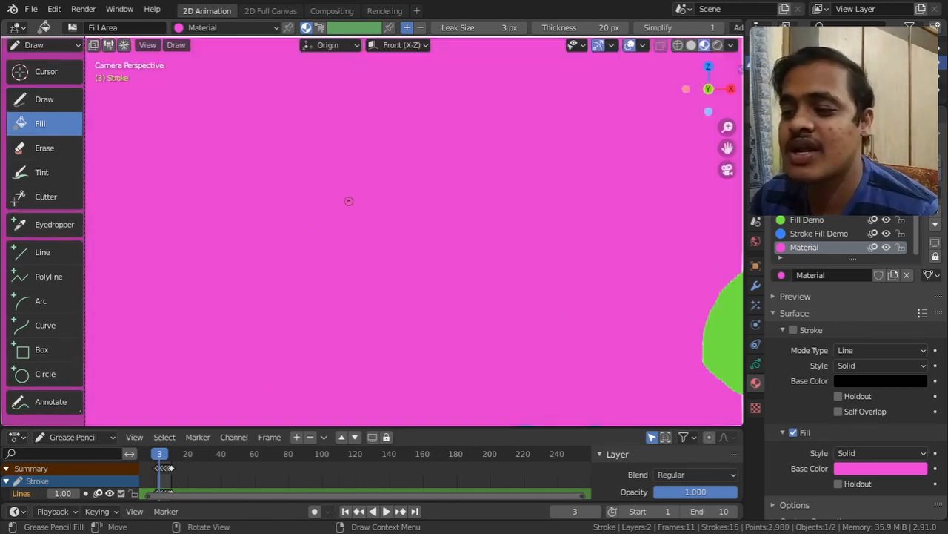
scroll(348, 201, down, 4)
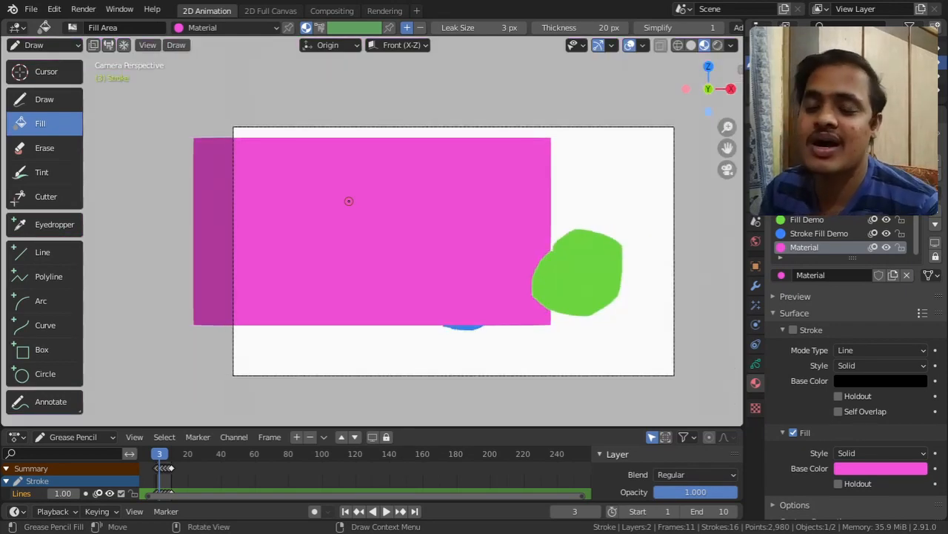
key(ctrl+z)
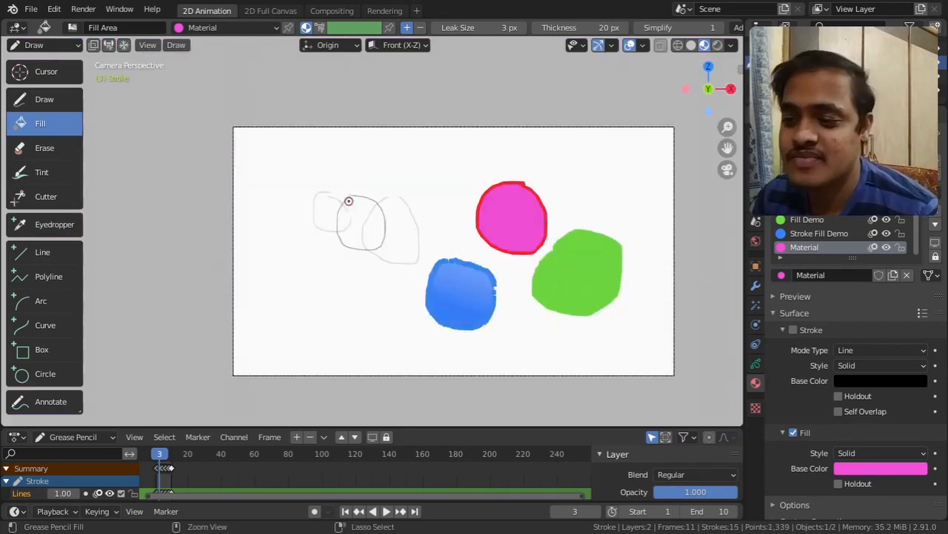
Bridge the gap atop the dark gray circle with a small freehand magenta patch, fill the circle, and undo both.
scroll(347, 202, up, 5)
scroll(344, 204, up, 3)
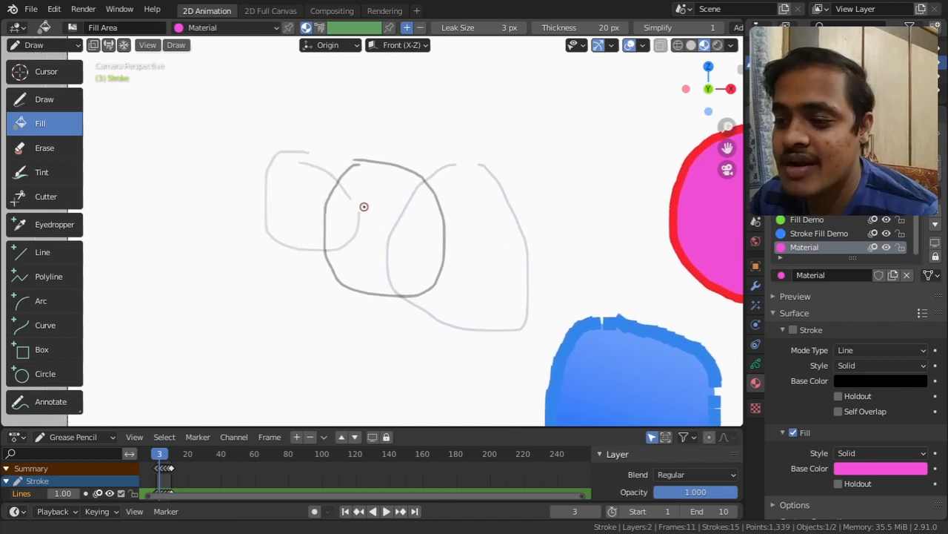
shift+middle_drag(363, 168, 373, 191)
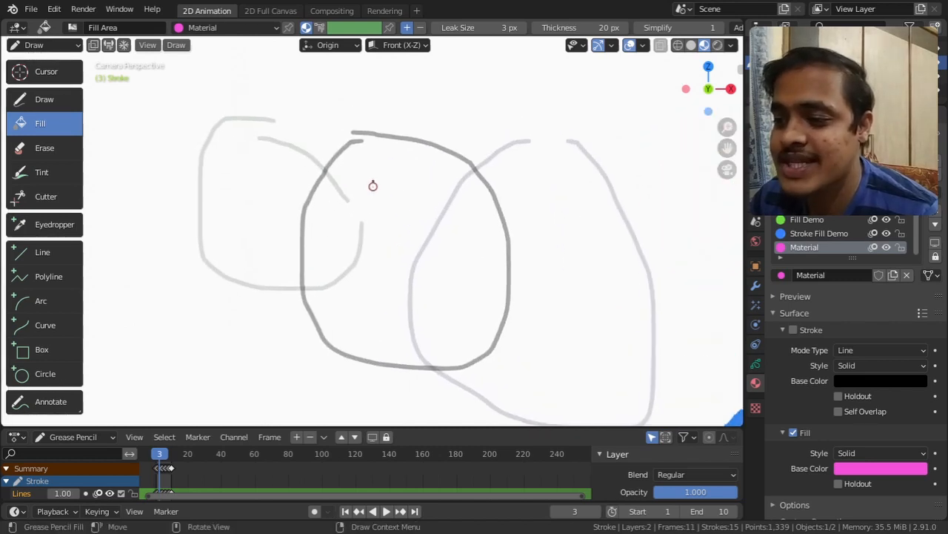
click(366, 137)
key(ctrl+z)
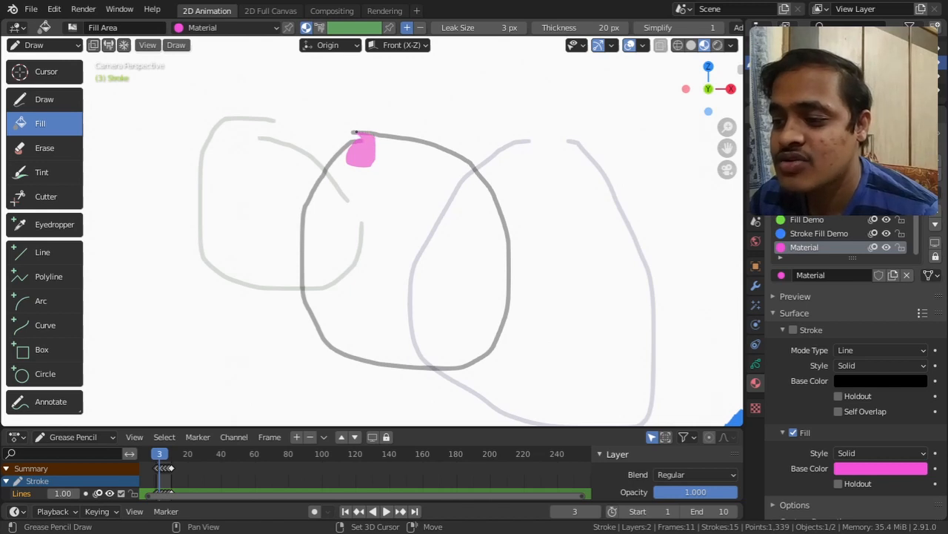
shift+drag(355, 139, 358, 137)
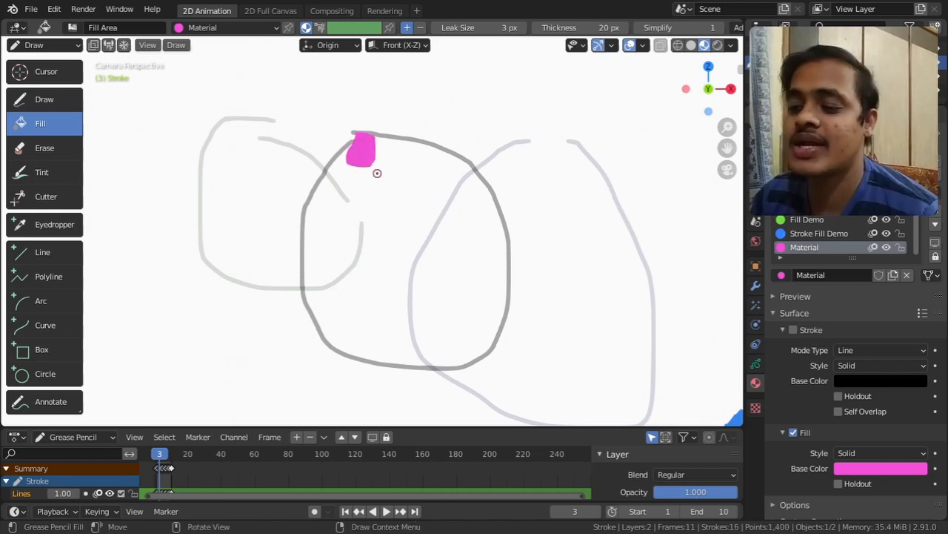
click(382, 195)
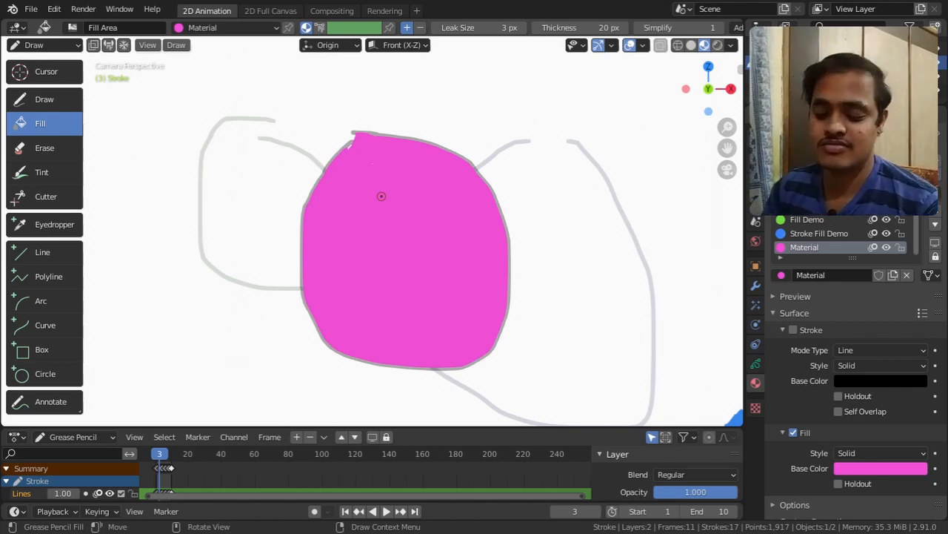
key(ctrl+z)
key(ctrl+z)
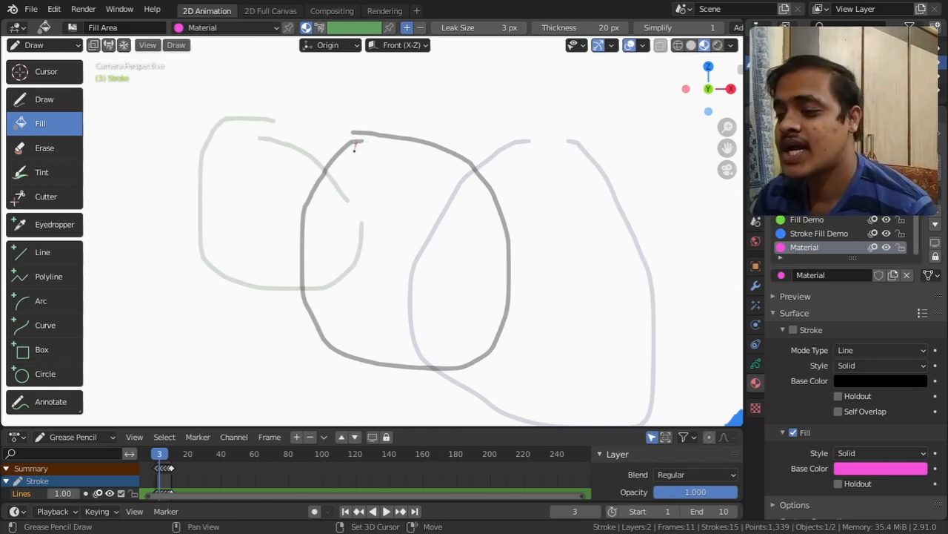
Repeat patching the gap in the dark gray circle and filling it with magenta, and undo both again.
drag(372, 161, 380, 151)
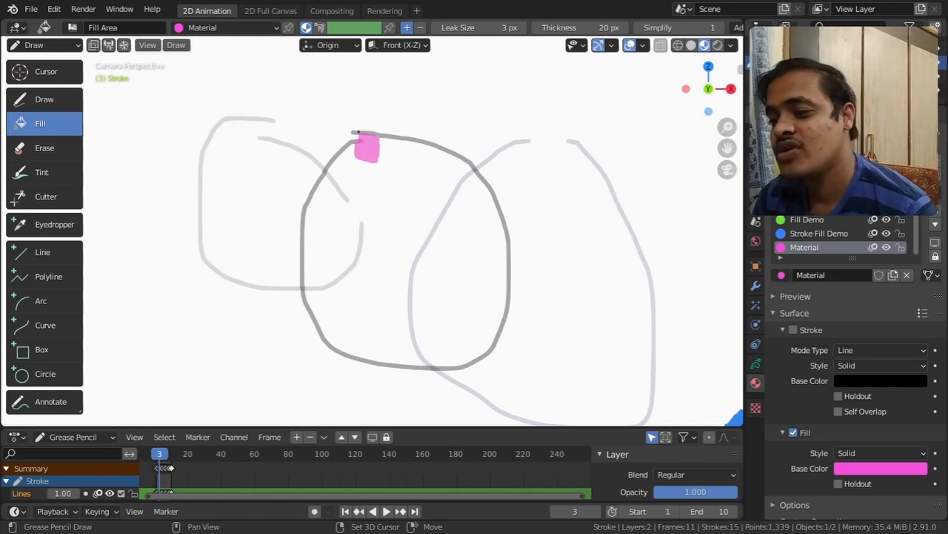
click(372, 158)
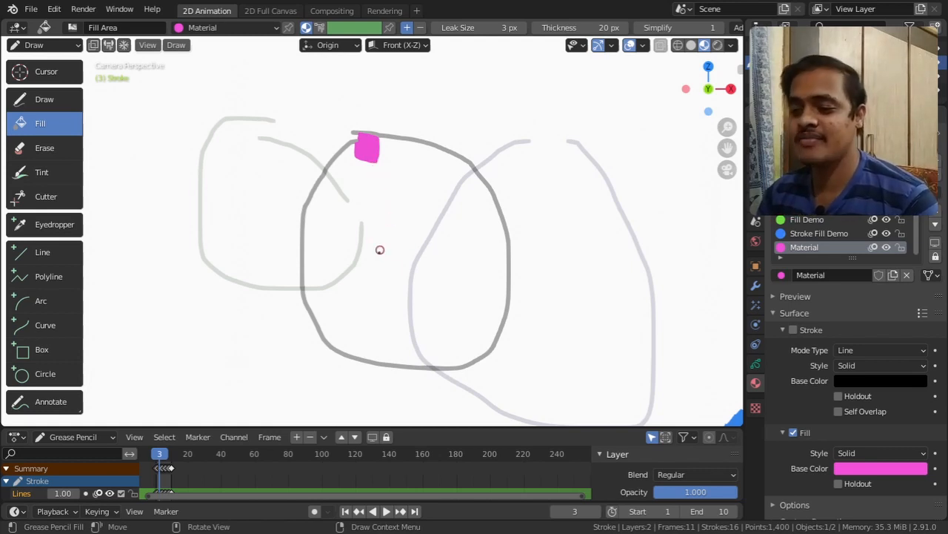
click(397, 286)
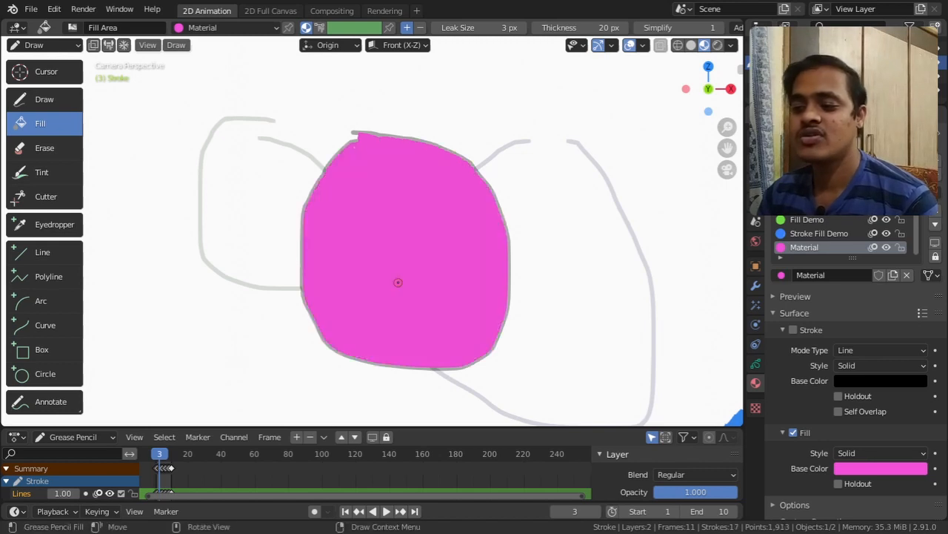
key(ctrl+z)
key(ctrl+z)
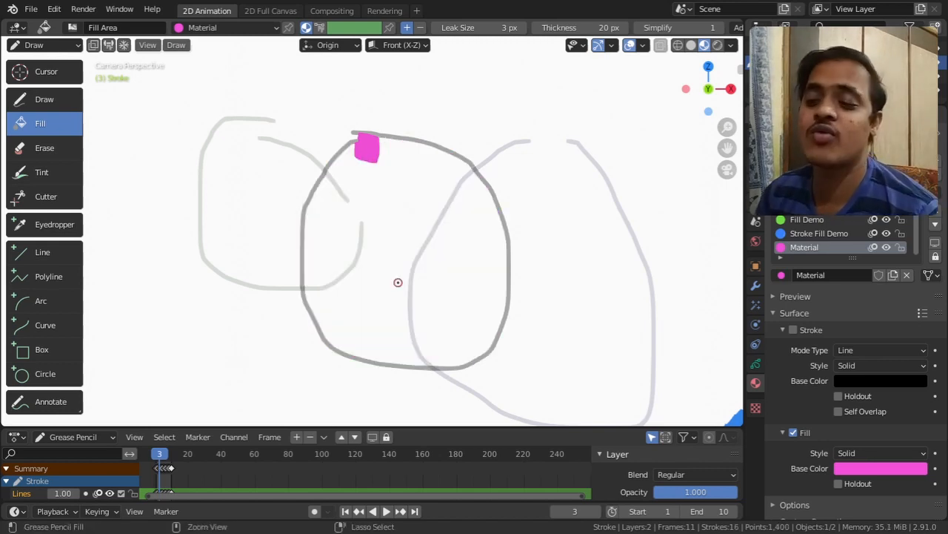
Try filling the dark gray circle again without a patch over its gap, and undo that fill.
click(387, 181)
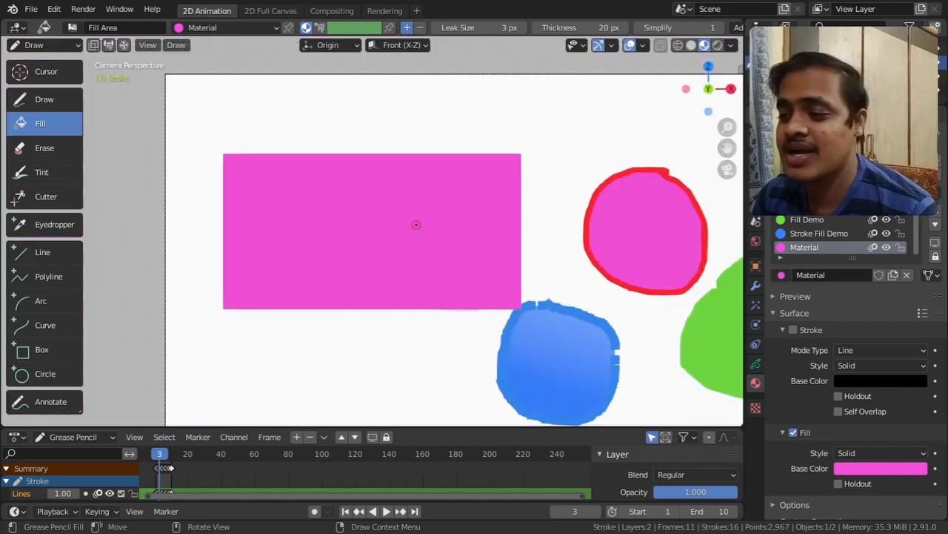
key(ctrl+z)
scroll(398, 222, down, 3)
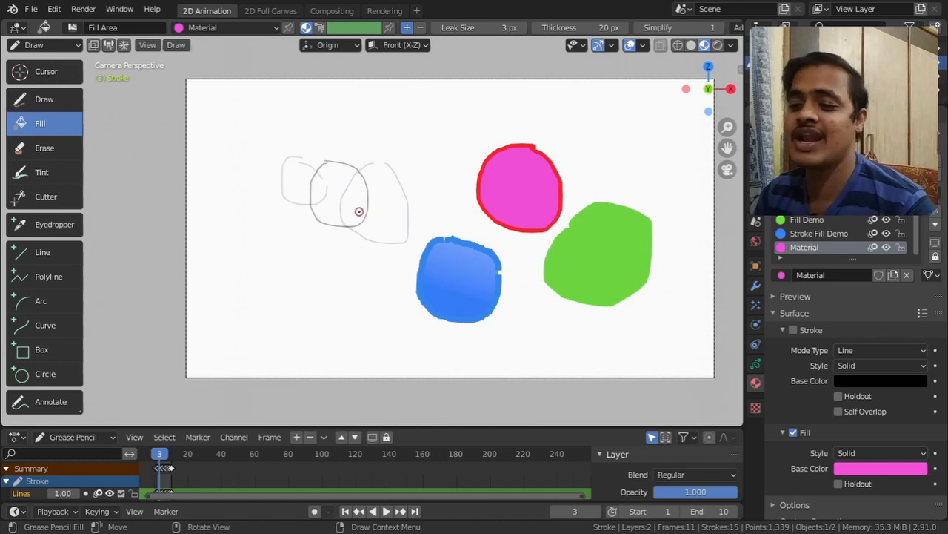
Erase the red circle with its magenta fill and most of the dark gray middle circle using the soft eraser.
click(45, 149)
mouse_move(453, 167)
mouse_down()
mouse_move(526, 144)
mouse_move(449, 161)
mouse_move(530, 152)
mouse_move(537, 173)
mouse_move(514, 152)
mouse_move(588, 170)
mouse_move(565, 176)
mouse_move(559, 190)
mouse_move(516, 161)
mouse_move(481, 167)
mouse_move(487, 212)
mouse_move(529, 222)
mouse_move(546, 212)
mouse_move(518, 210)
mouse_move(515, 220)
mouse_up()
mouse_move(412, 193)
mouse_down()
mouse_move(324, 163)
mouse_move(364, 216)
mouse_move(297, 186)
mouse_move(334, 172)
mouse_move(318, 232)
mouse_move(362, 205)
mouse_move(378, 244)
mouse_move(379, 226)
mouse_up()
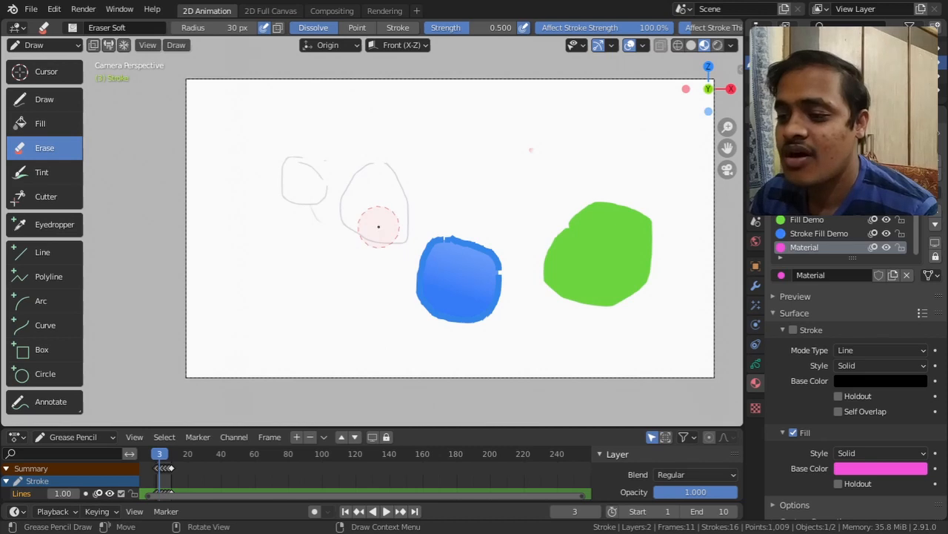
Go to frame 4, erase the upper-left part of its dark gray outline, and return to frame 3.
scroll(379, 226, up, 5)
shift+middle_drag(352, 210, 431, 298)
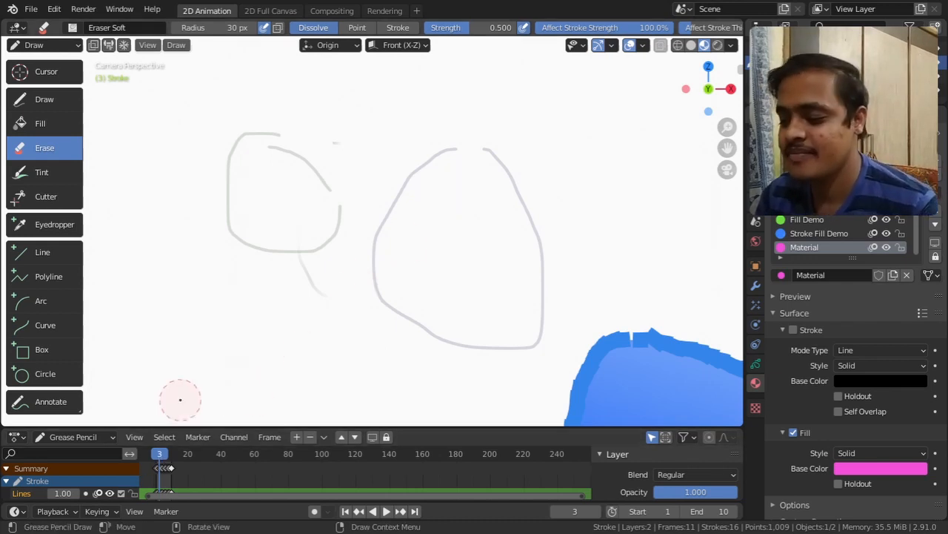
key(Right)
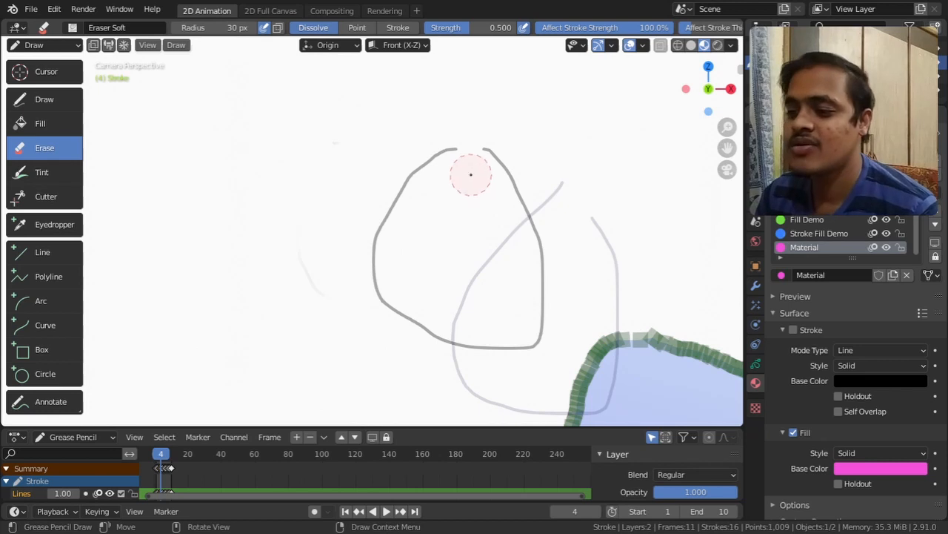
mouse_move(455, 158)
mouse_down()
mouse_move(419, 153)
mouse_move(422, 190)
mouse_move(398, 198)
mouse_move(378, 245)
mouse_move(382, 224)
mouse_up()
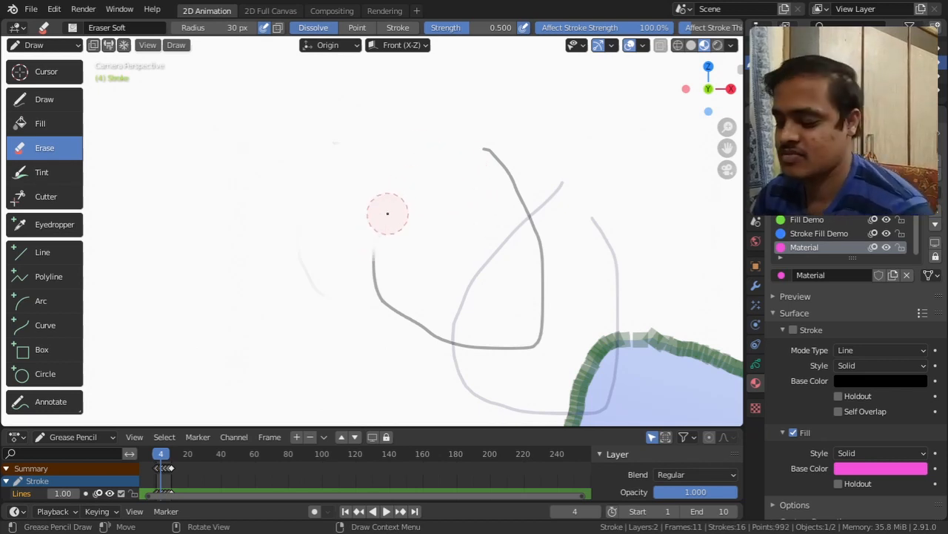
key(Left)
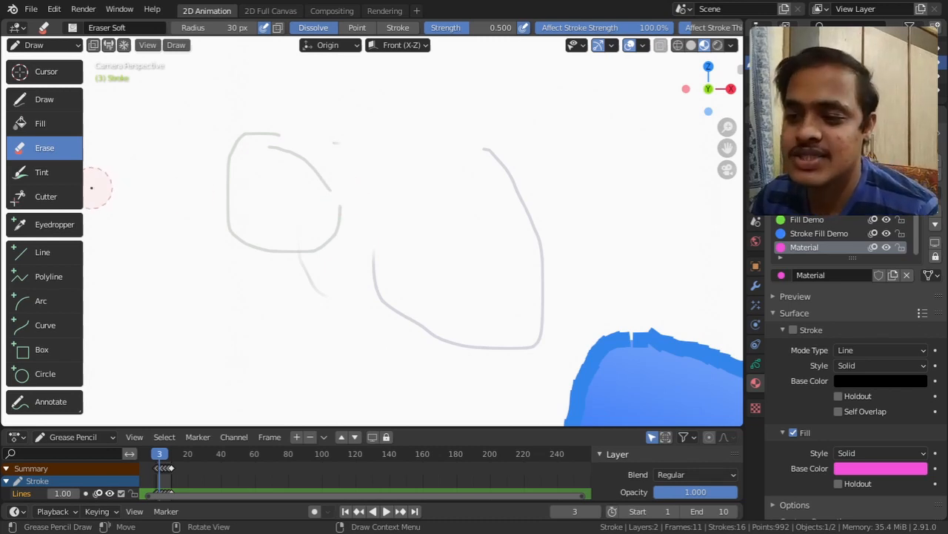
Rename the red Demo material to "Stroke Demo" and draw a wavy stroke with it above the green shape using the Draw tool.
scroll(423, 275, down, 4)
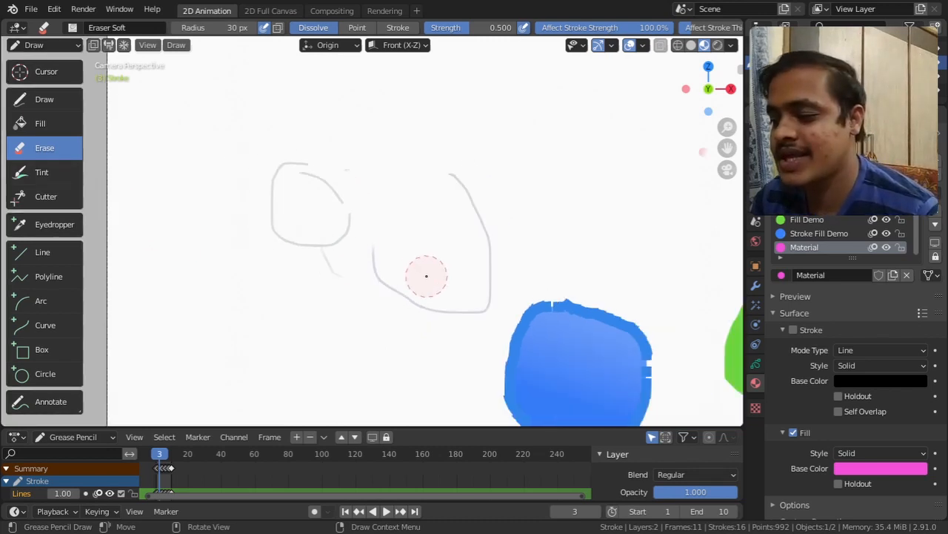
shift+middle_drag(475, 294, 338, 239)
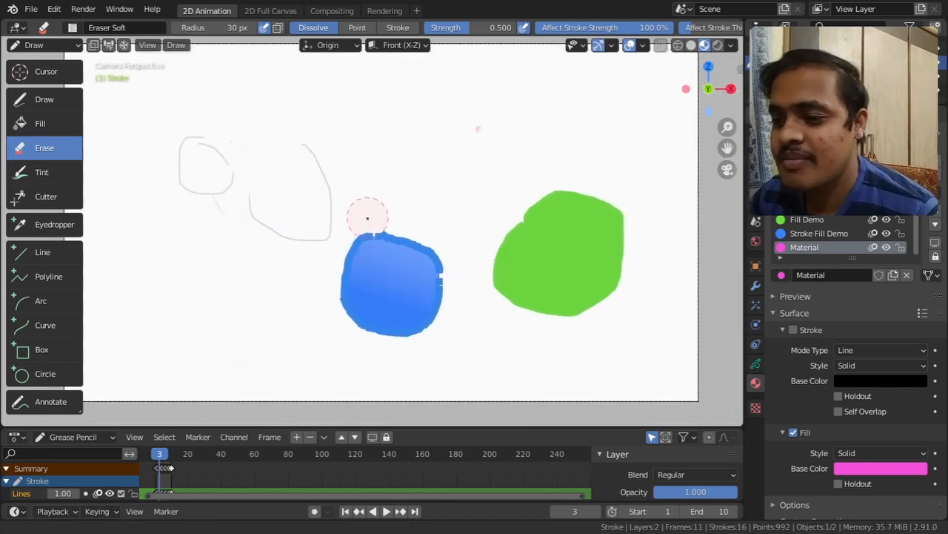
click(28, 100)
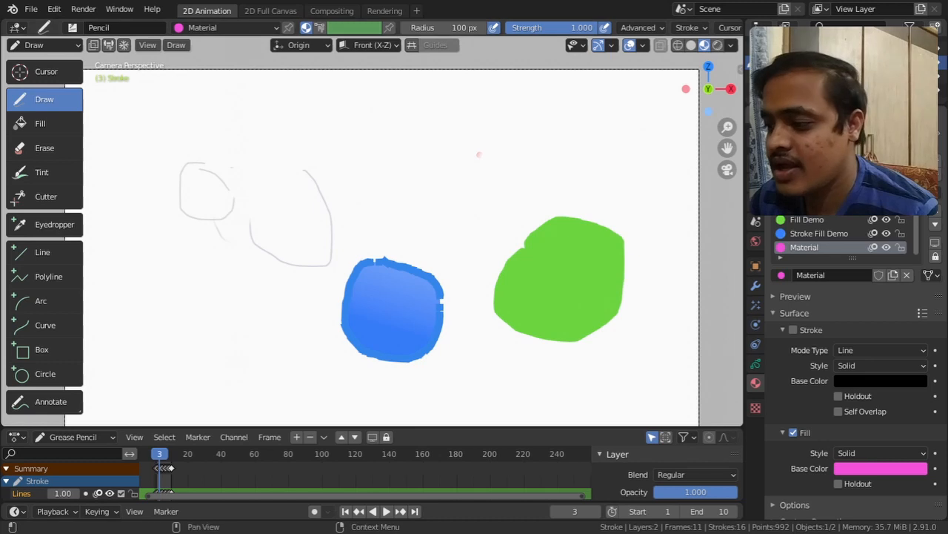
click(808, 205)
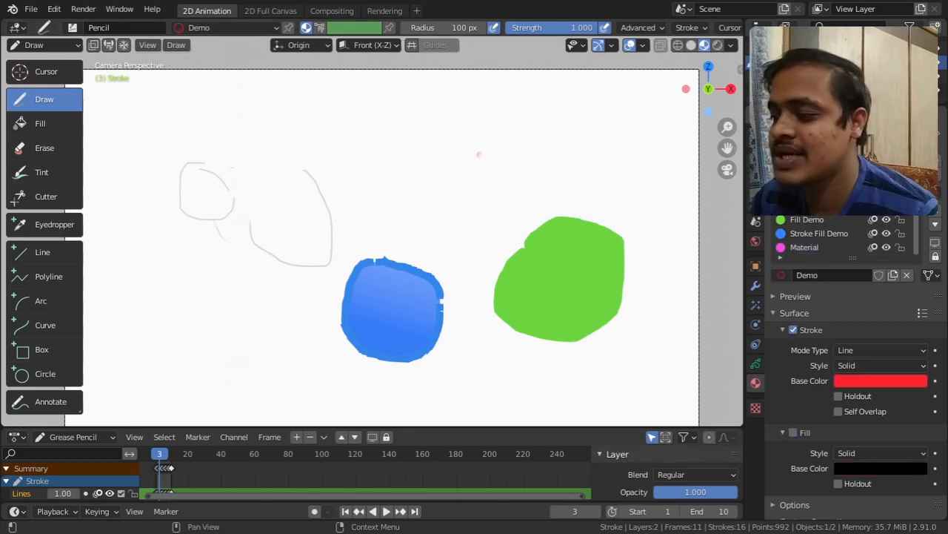
double_click(816, 276)
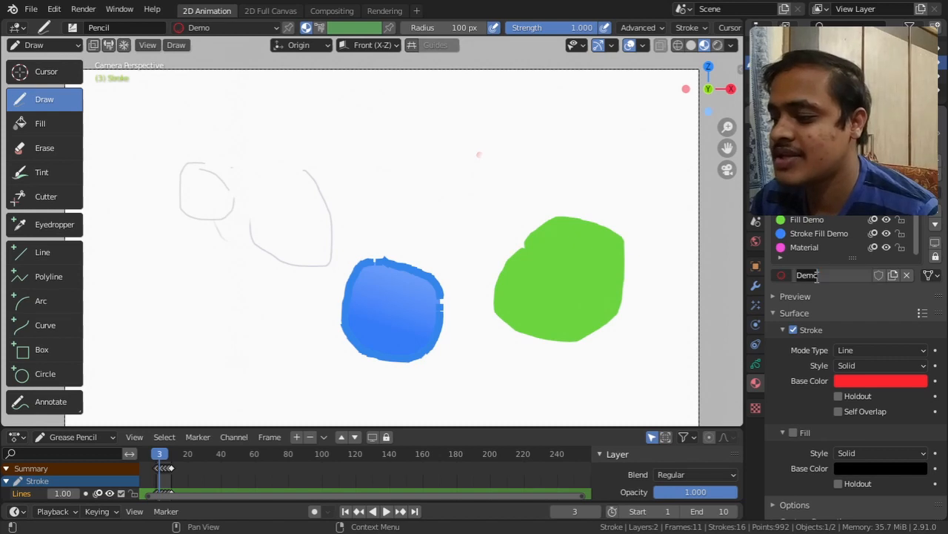
text(Stro)
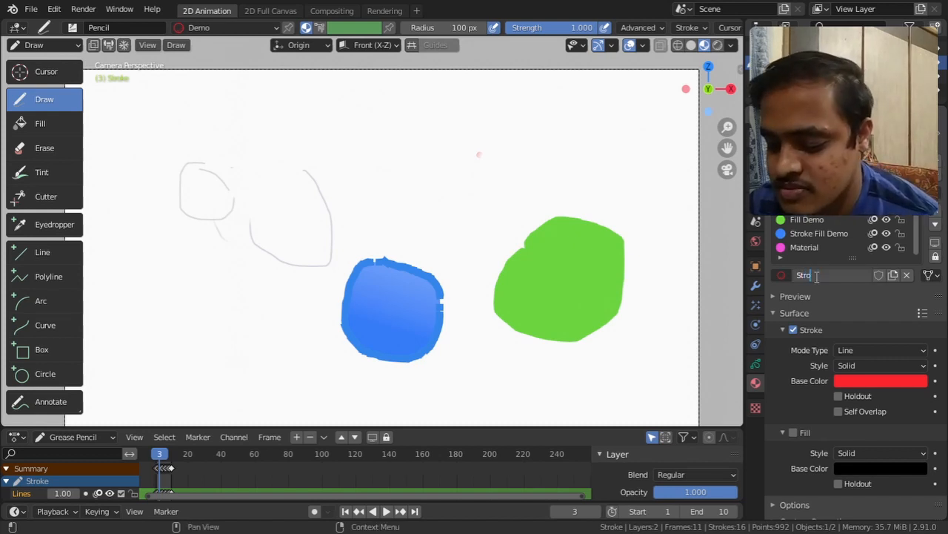
text(ke Demo)
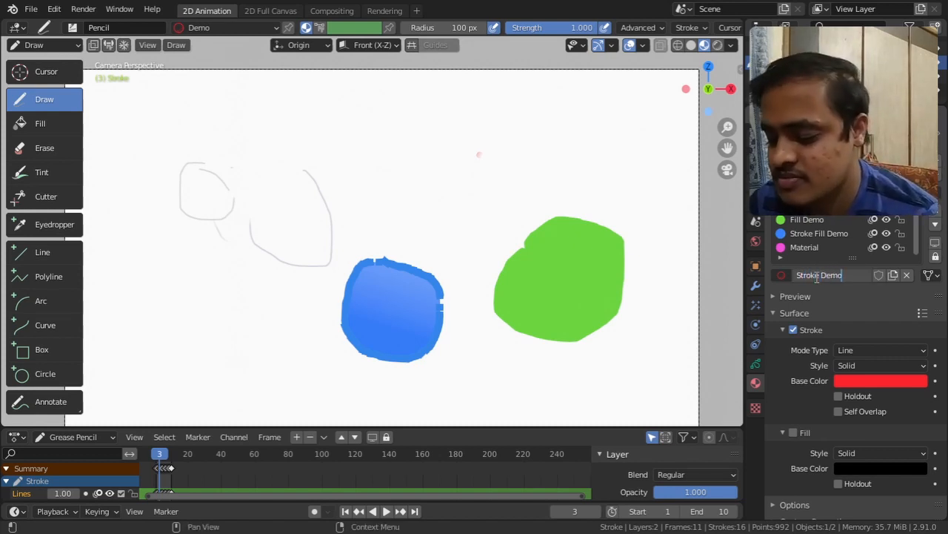
key(Return)
mouse_move(454, 118)
mouse_down()
mouse_move(428, 125)
mouse_move(407, 188)
mouse_move(455, 204)
mouse_move(518, 164)
mouse_move(571, 188)
mouse_move(607, 146)
mouse_move(638, 165)
mouse_move(660, 137)
mouse_up()
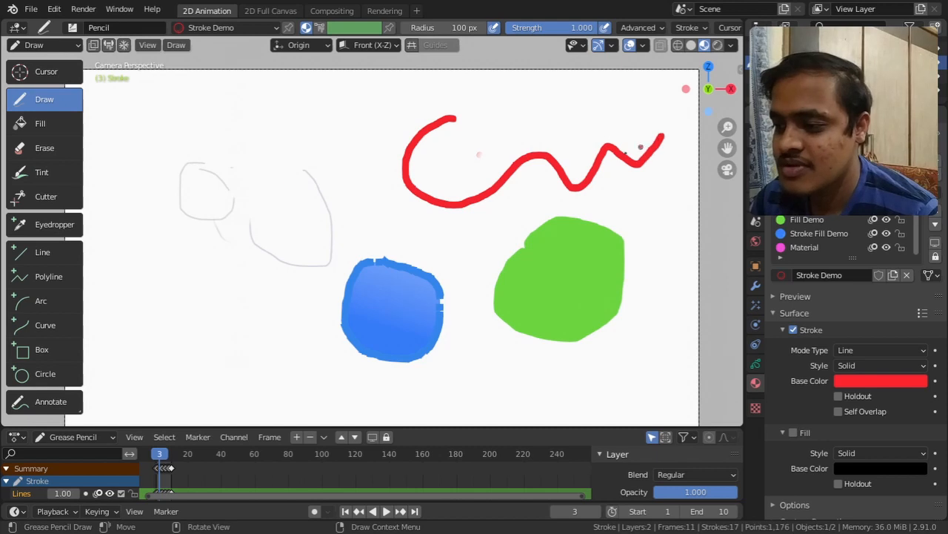
Tint the curved start and several upper and lower bends of the red wavy stroke light green with the Tint tool.
click(57, 176)
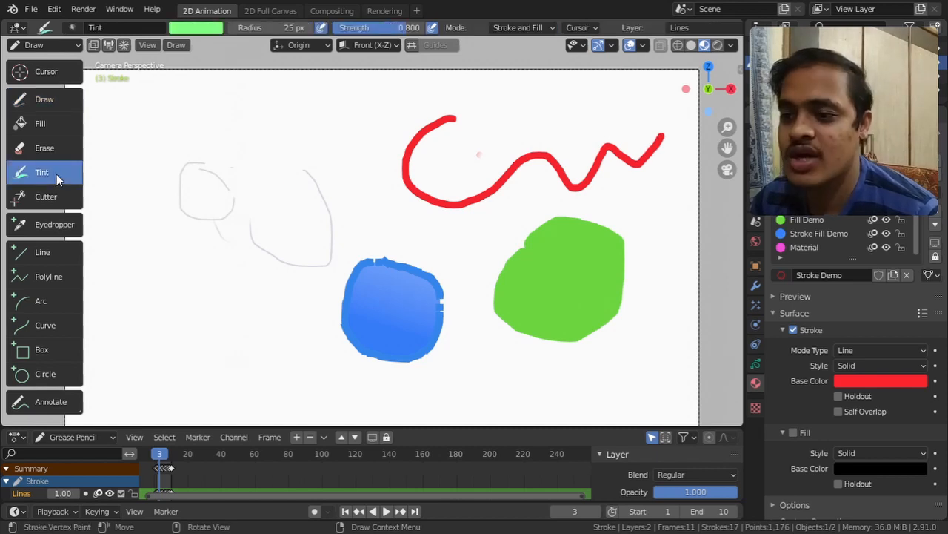
mouse_move(453, 116)
mouse_down()
mouse_move(423, 127)
mouse_move(404, 152)
mouse_move(423, 195)
mouse_move(448, 204)
mouse_up()
scroll(446, 217, up, 3)
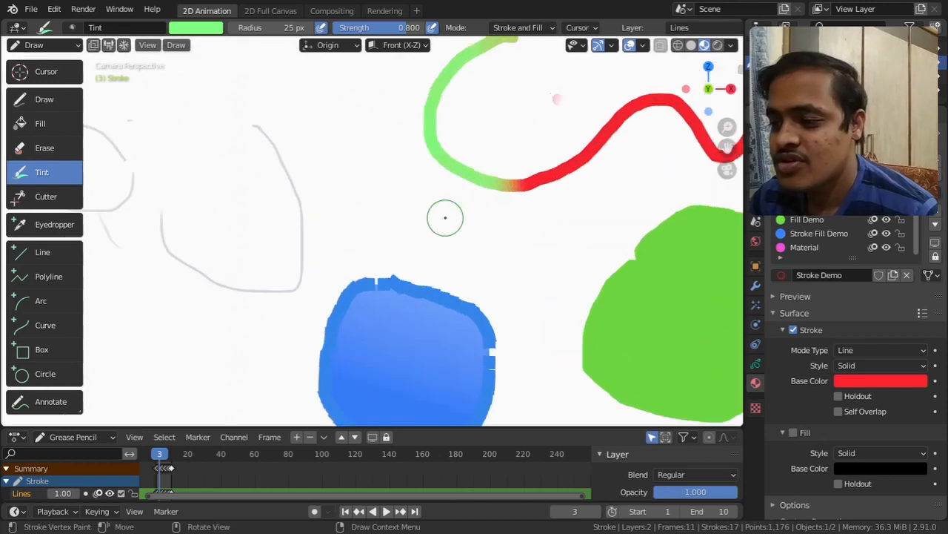
shift+middle_drag(476, 206, 357, 281)
mouse_move(437, 244)
mouse_down()
mouse_move(509, 190)
mouse_move(572, 188)
mouse_up()
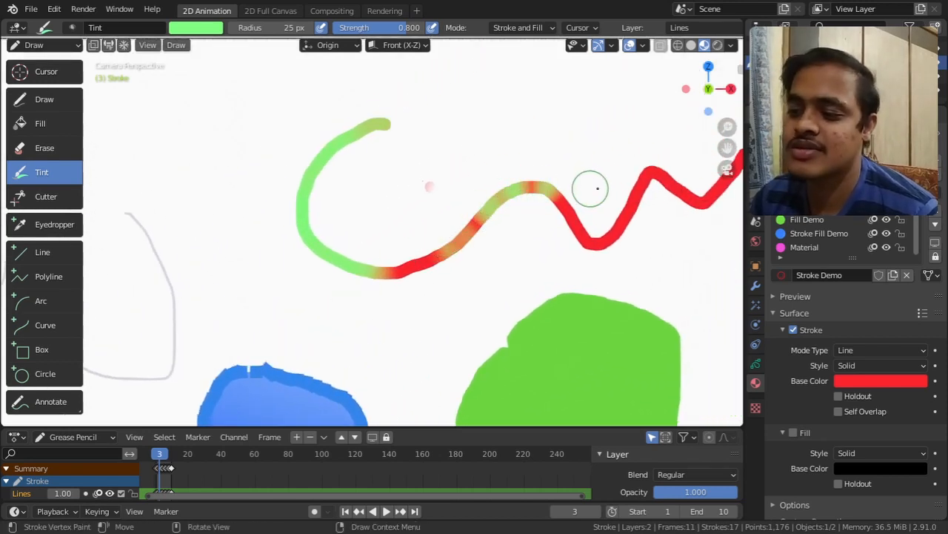
shift+middle_drag(555, 180, 452, 171)
mouse_move(527, 170)
mouse_down()
mouse_move(569, 202)
mouse_move(614, 186)
mouse_move(595, 212)
mouse_up()
scroll(516, 249, down, 3)
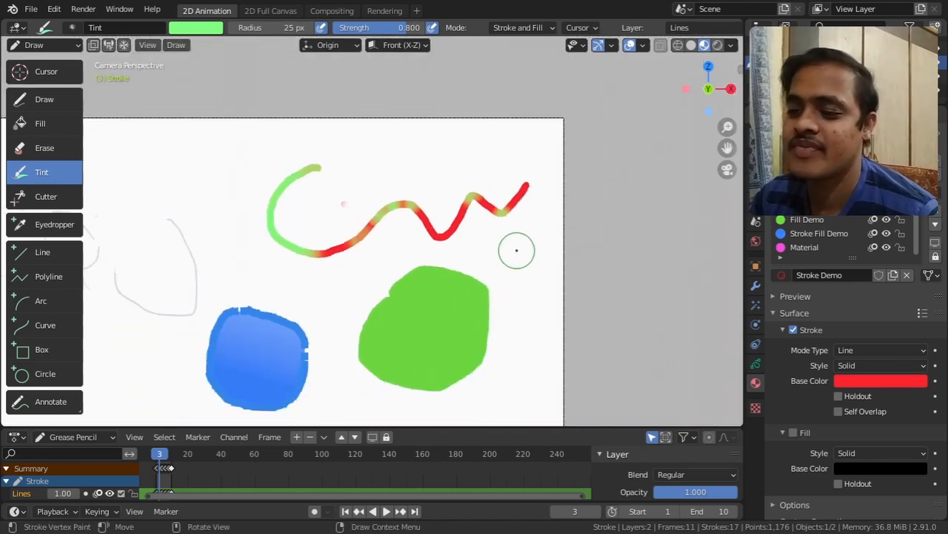
scroll(517, 250, down, 1)
shift+middle_drag(500, 252, 532, 252)
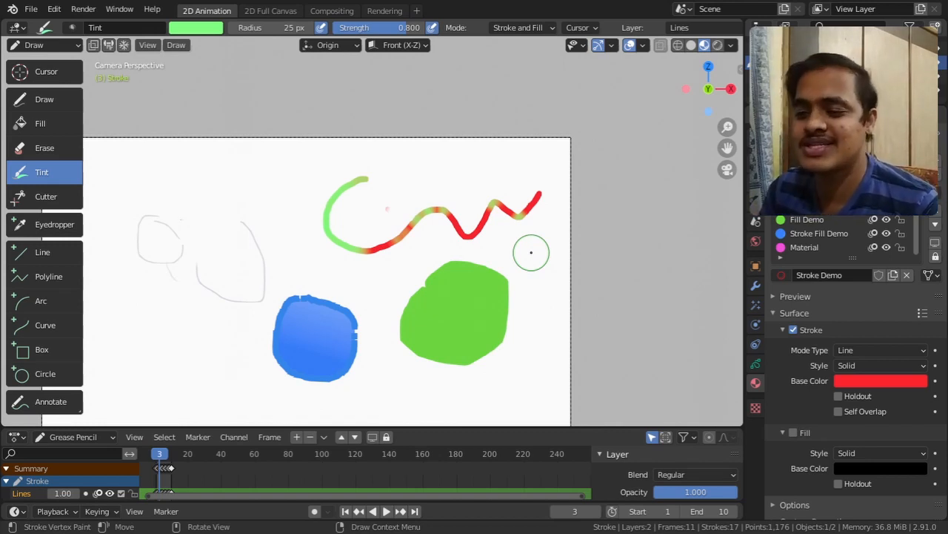
scroll(504, 240, up, 1)
mouse_move(504, 239)
shift+middle_down()
mouse_move(568, 227)
mouse_move(597, 195)
mouse_move(583, 189)
shift+middle_up()
scroll(577, 197, down, 1)
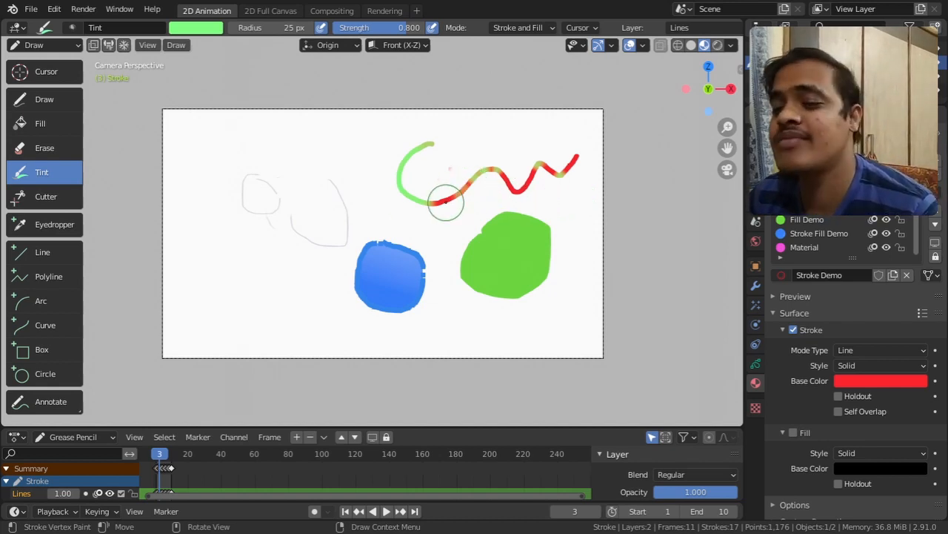
Cut away the upper curve at the wavy stroke's green end and the upper-right part of the blue shape with the Cutter tool.
click(61, 198)
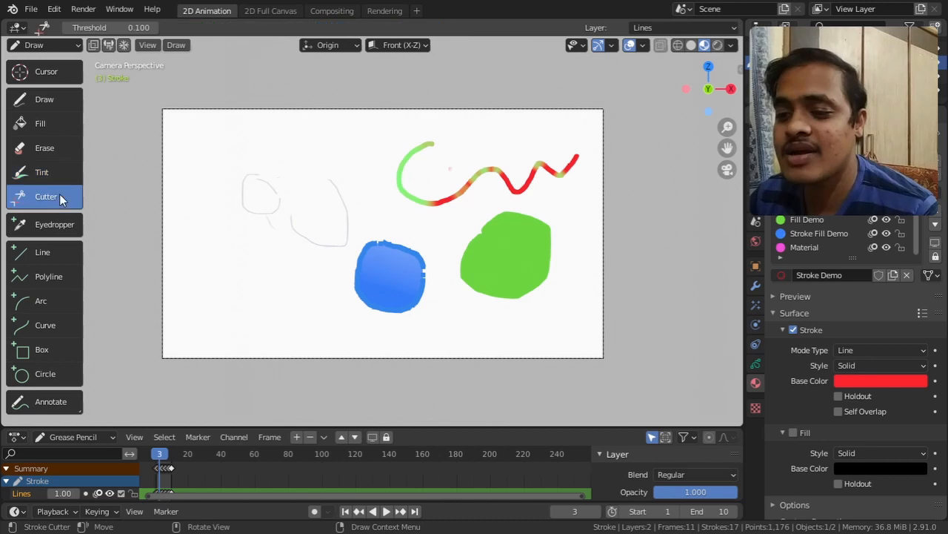
scroll(417, 202, up, 3)
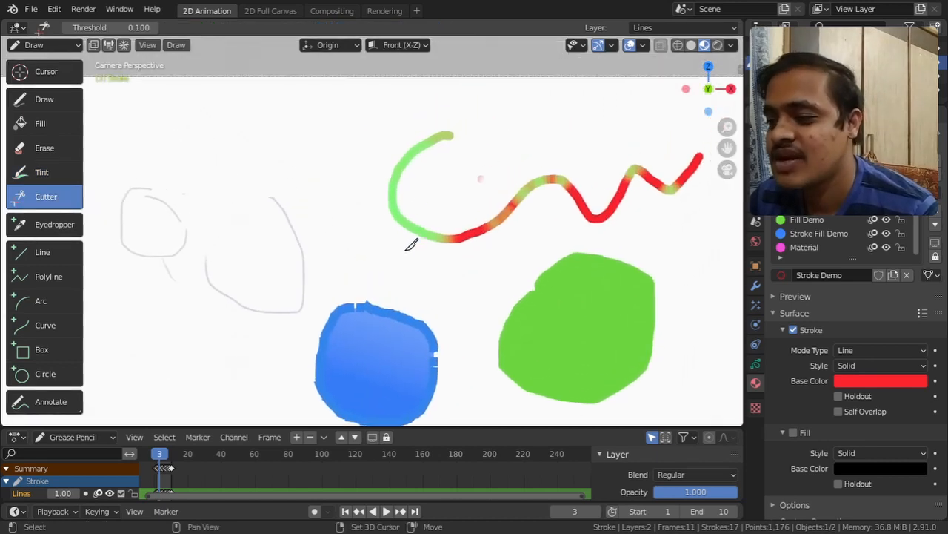
mouse_move(427, 132)
mouse_down()
mouse_move(443, 125)
mouse_move(452, 135)
mouse_move(421, 176)
mouse_move(379, 193)
mouse_move(377, 131)
mouse_up()
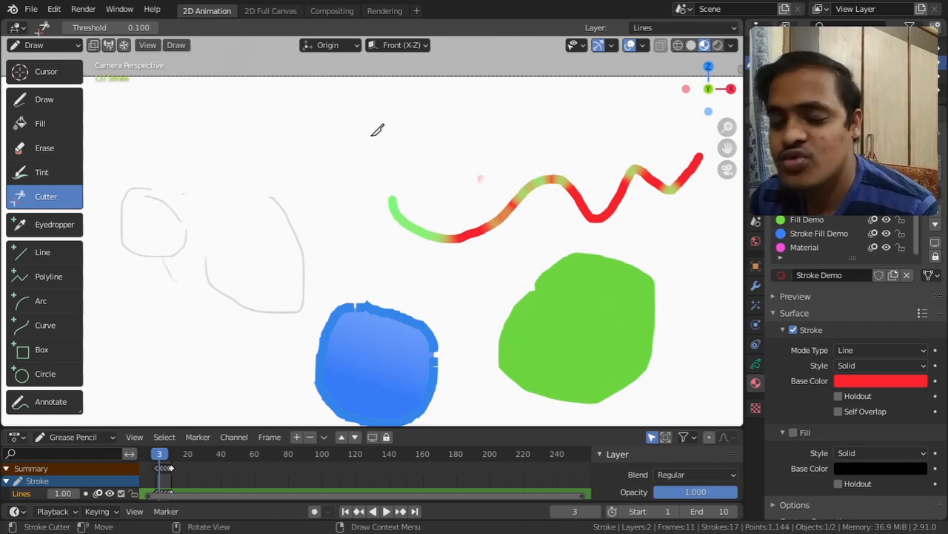
shift+middle_drag(422, 254, 440, 184)
mouse_move(465, 238)
mouse_down()
mouse_move(439, 299)
mouse_move(374, 236)
mouse_move(388, 194)
mouse_up()
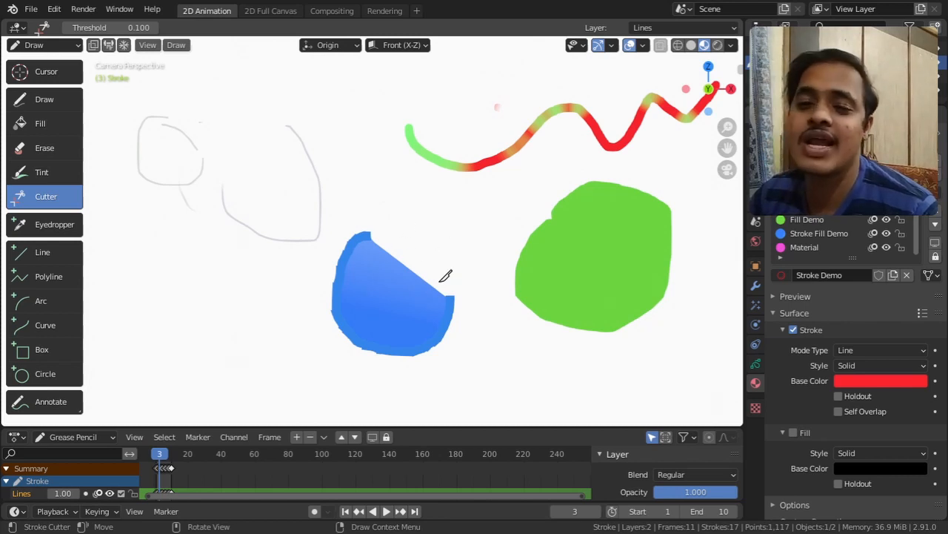
Cut away the left edge of the green filled shape, including its leftover sliver, with the Cutter tool.
drag(513, 260, 511, 254)
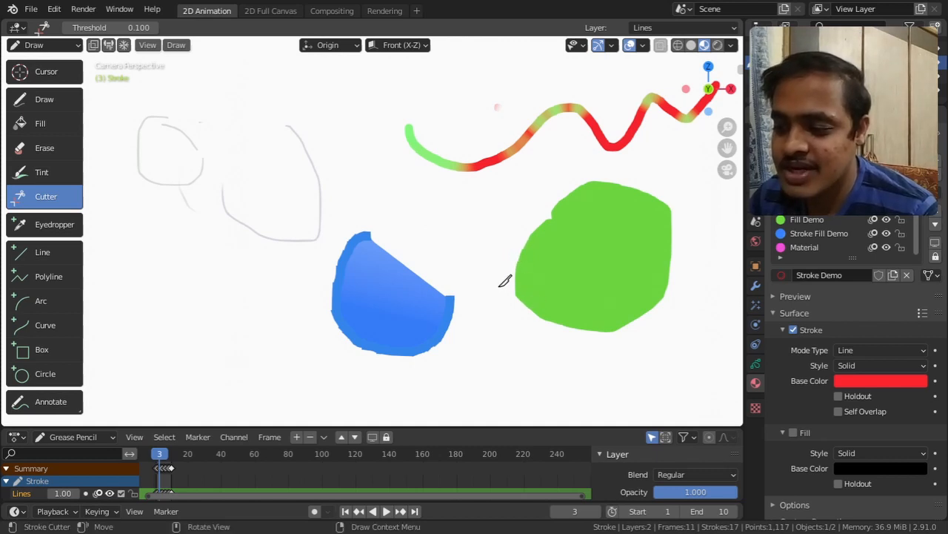
mouse_move(502, 263)
mouse_down()
mouse_move(529, 266)
mouse_move(536, 299)
mouse_move(506, 307)
mouse_up()
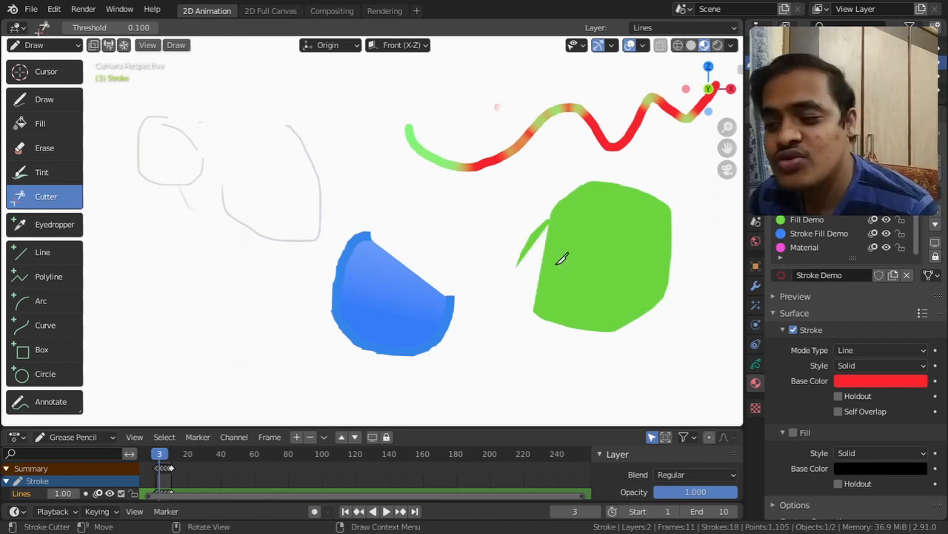
mouse_move(545, 201)
mouse_down()
mouse_move(557, 212)
mouse_move(534, 249)
mouse_move(511, 261)
mouse_move(495, 217)
mouse_up()
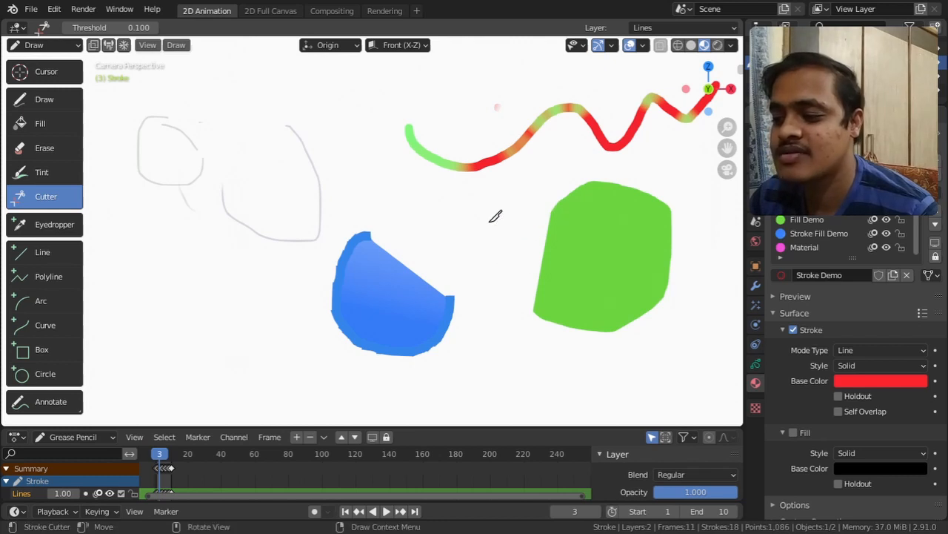
Create new stroke materials by sampling the blue shape, the red wavy stroke and the green shape with the Eyedropper in Material mode.
scroll(495, 217, down, 3)
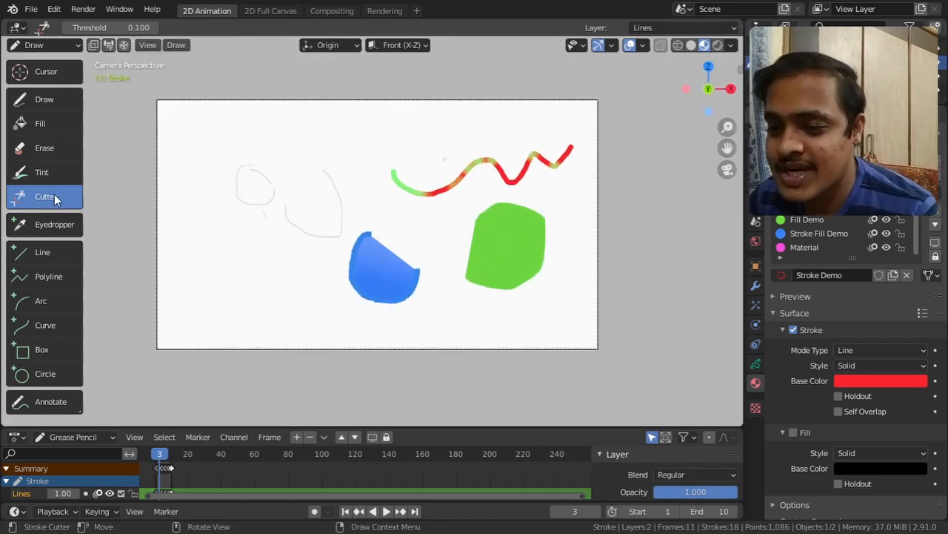
click(56, 225)
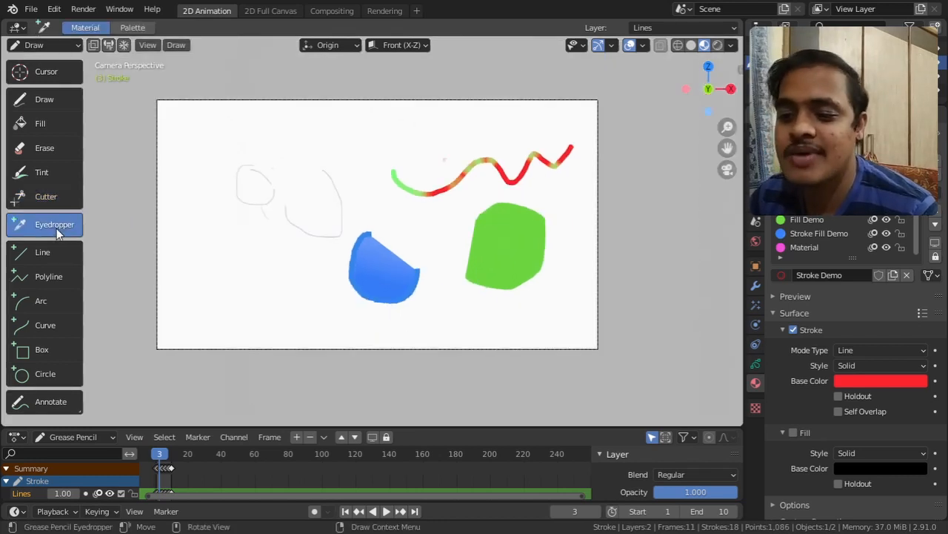
click(370, 262)
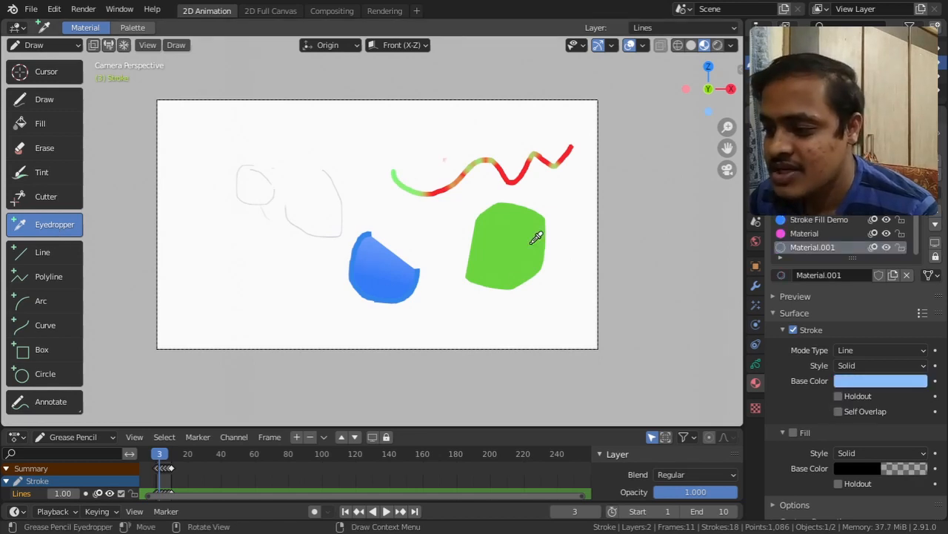
click(524, 168)
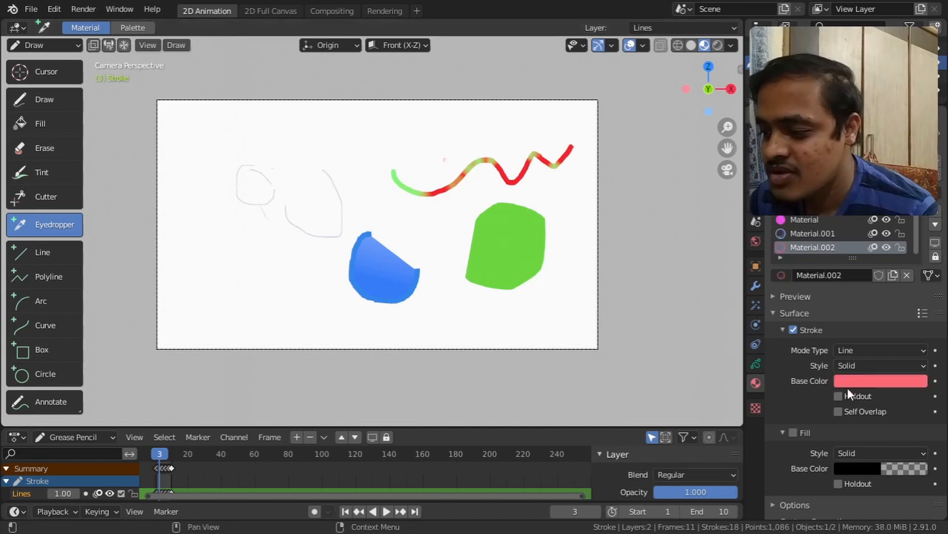
click(525, 267)
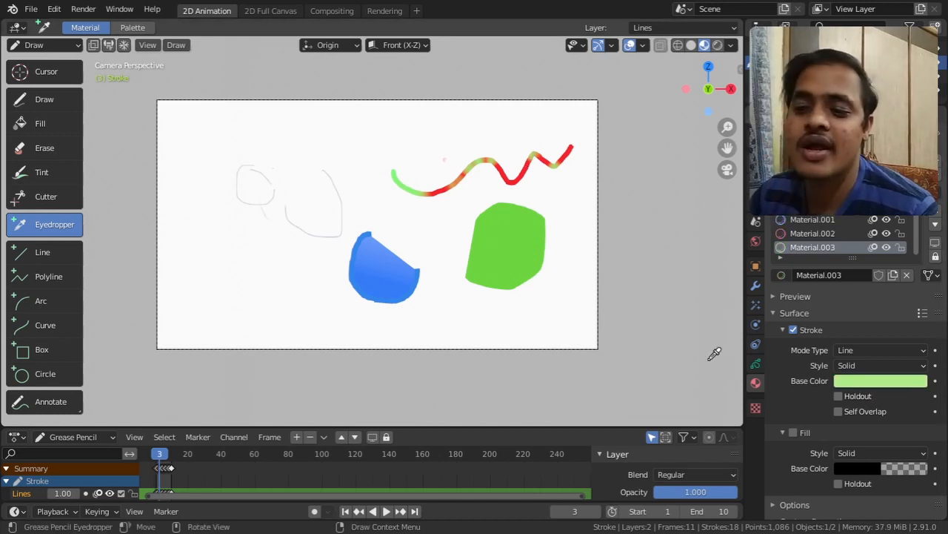
Draw a line over the faint gray circles with the Line tool, adjust both ends, and extrude a second segment to form an inverted V.
scroll(281, 231, up, 2)
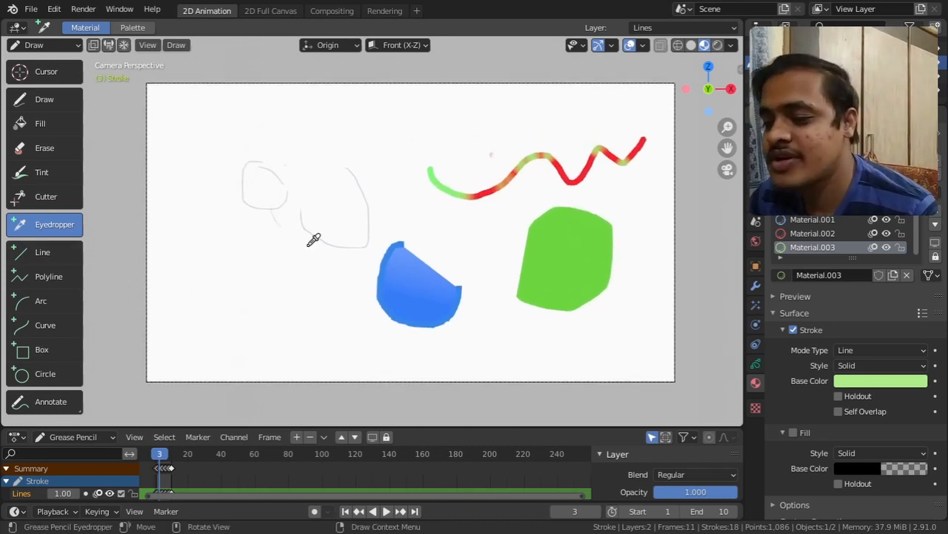
click(33, 256)
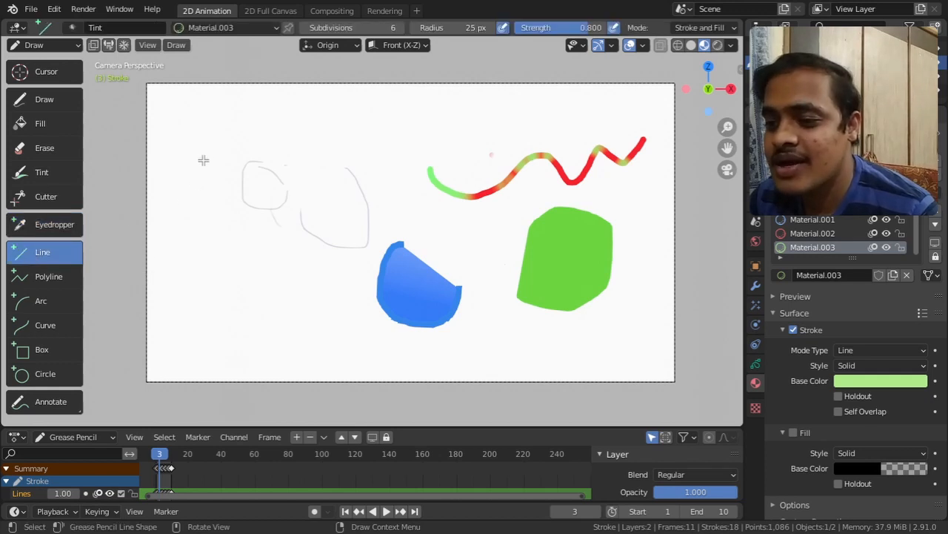
drag(203, 160, 332, 135)
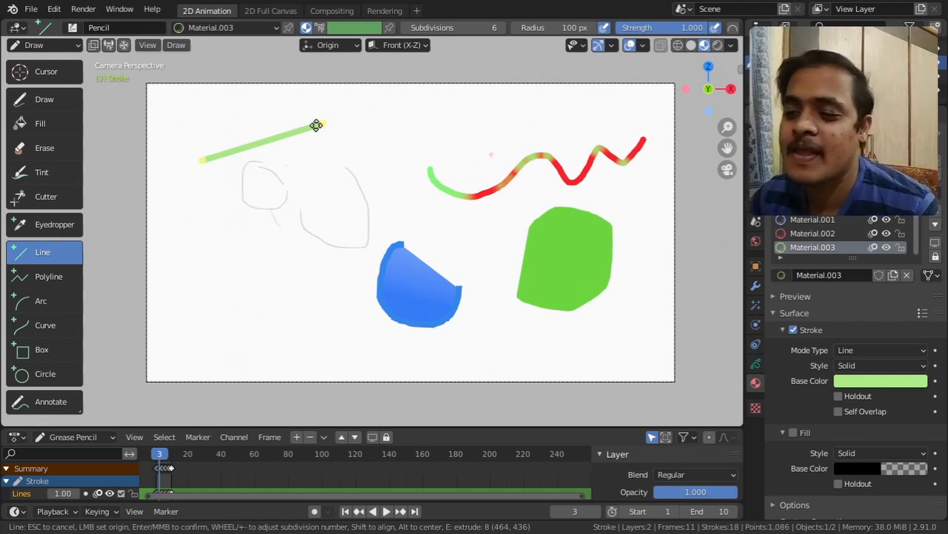
mouse_move(321, 125)
mouse_down()
mouse_move(330, 180)
mouse_move(237, 248)
mouse_move(298, 194)
mouse_move(296, 116)
mouse_up()
mouse_move(205, 160)
mouse_down()
mouse_move(284, 235)
mouse_move(262, 244)
mouse_move(210, 231)
mouse_up()
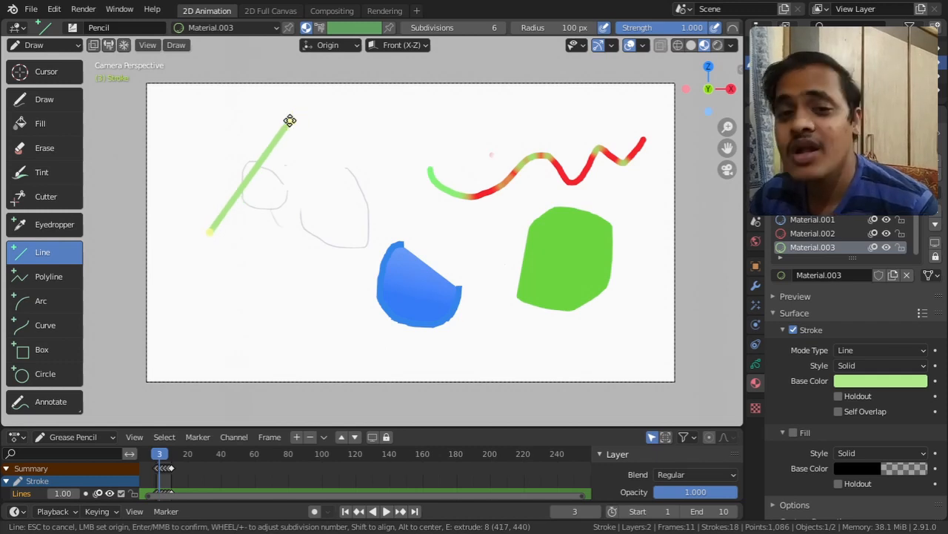
key(e)
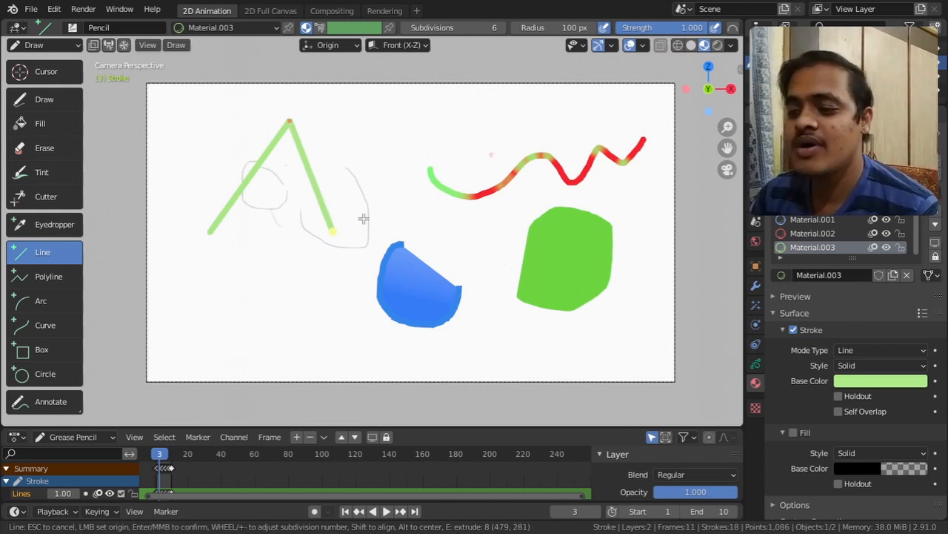
key(Return)
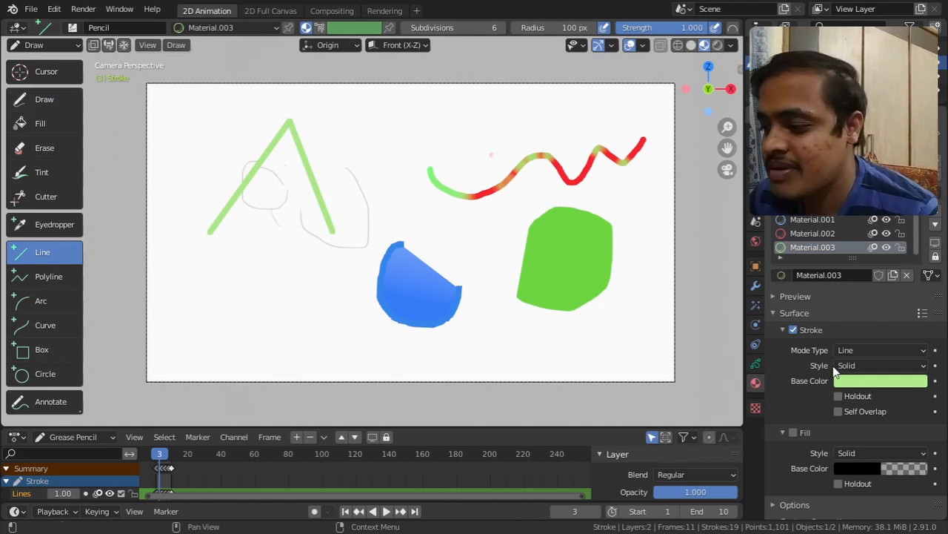
Set the stroke base color of Material.003 to a bright green with H 0.266, S 0.791 and V 0.922.
click(874, 384)
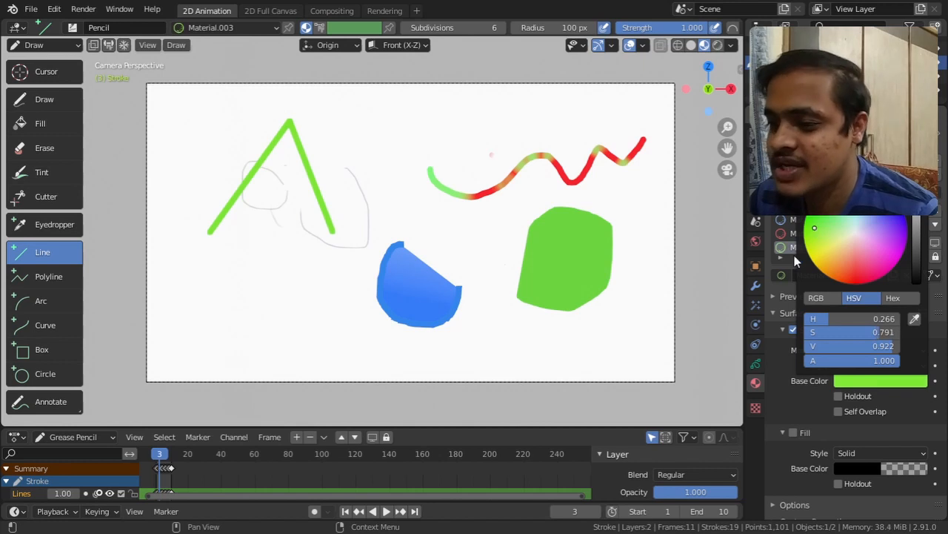
Draw a green zigzag below the inverted V with the Polyline tool, rising toward the red wavy stroke.
shift+middle_drag(284, 241, 292, 224)
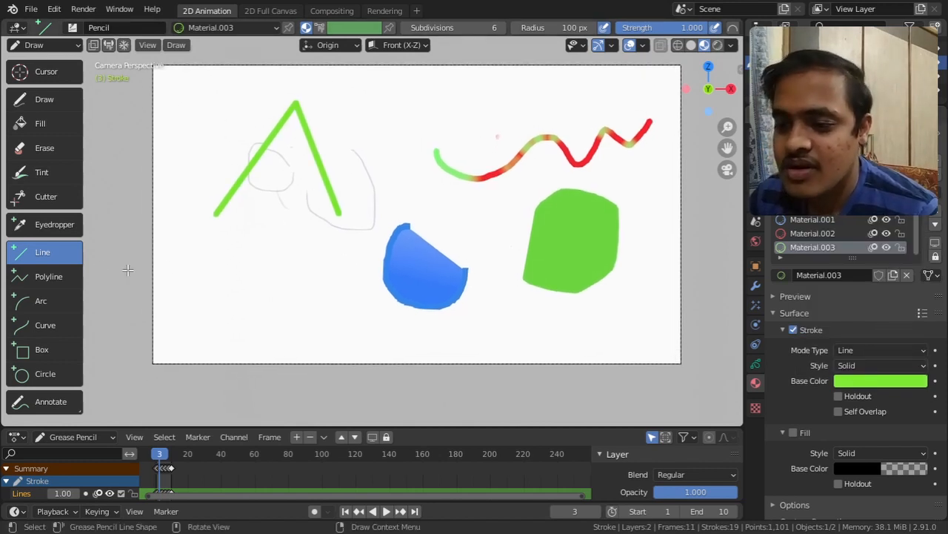
click(74, 275)
click(206, 280)
click(200, 278)
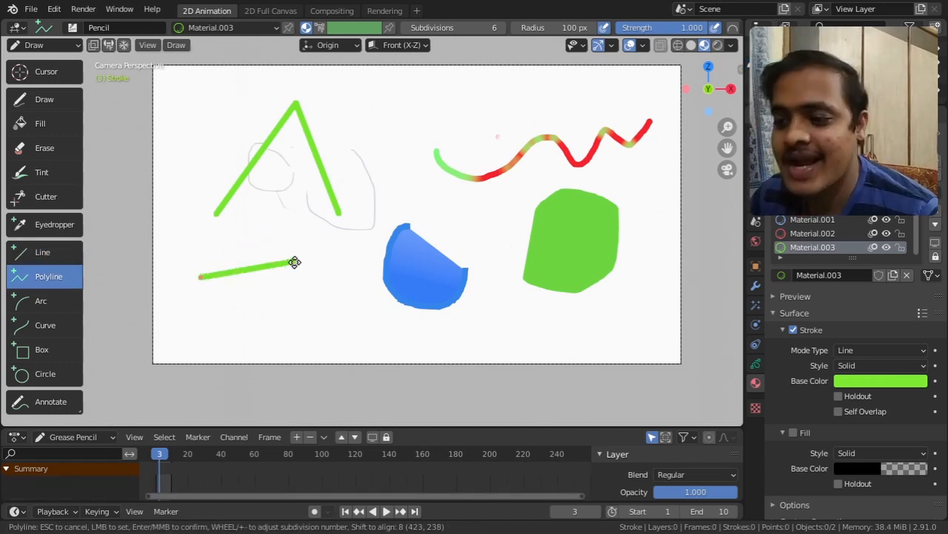
click(270, 212)
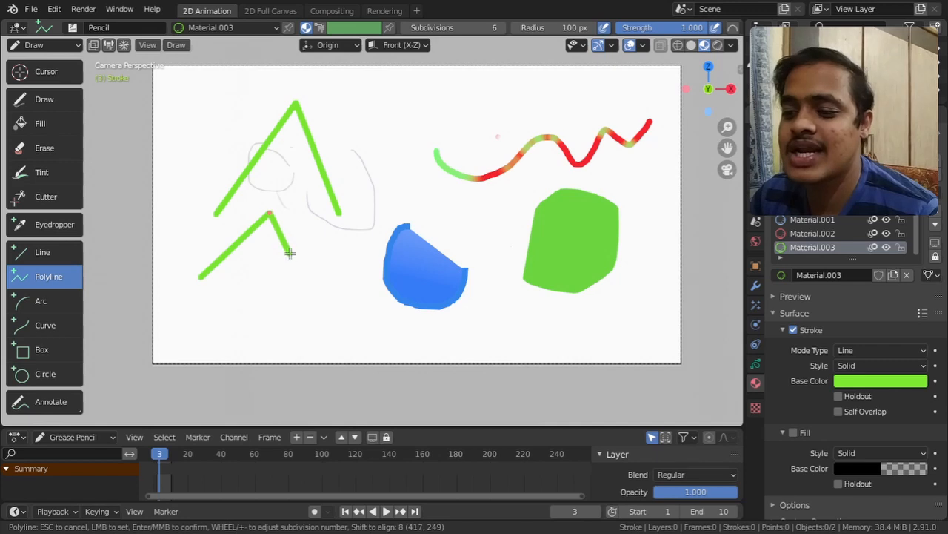
click(302, 217)
click(337, 252)
click(384, 222)
click(389, 187)
click(420, 191)
click(403, 138)
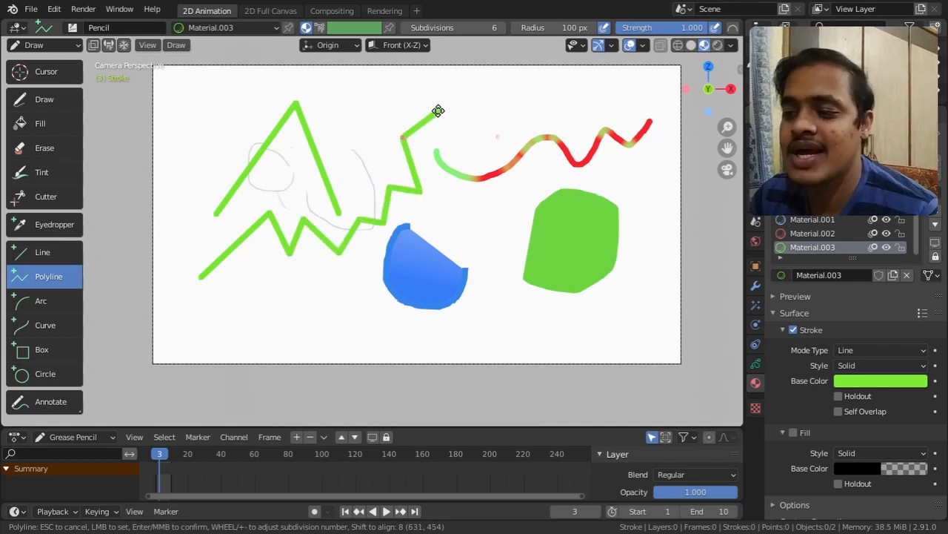
key(Return)
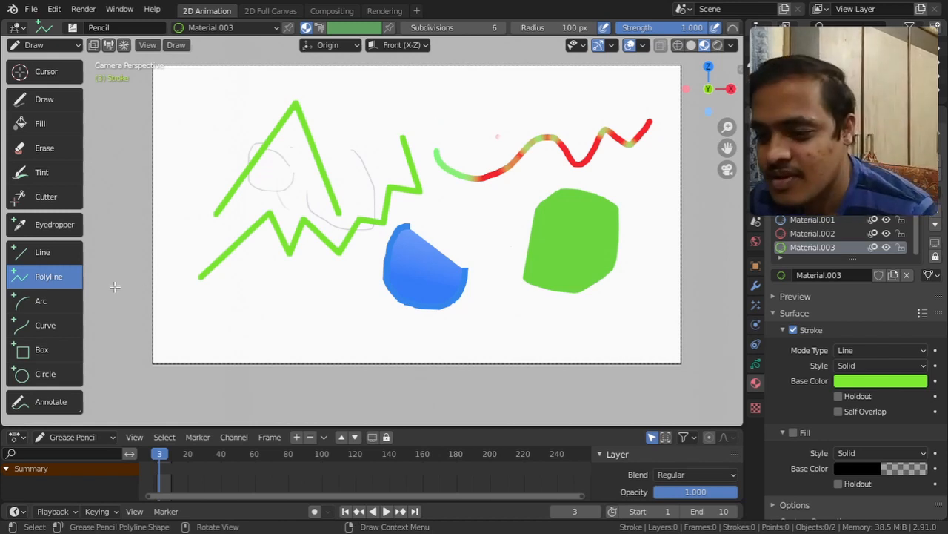
Choose the Arc tool and set the stroke base color of Material.001 to a stronger blue.
click(63, 309)
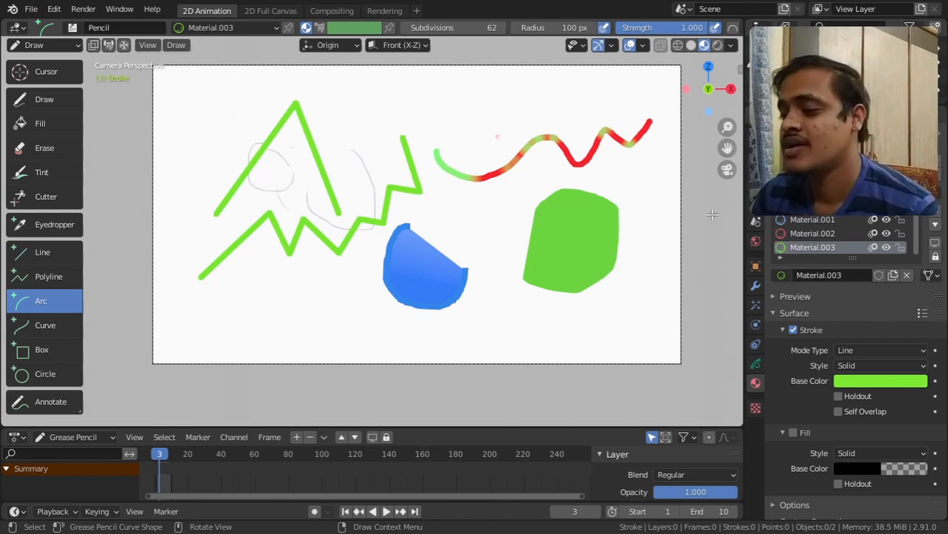
click(806, 232)
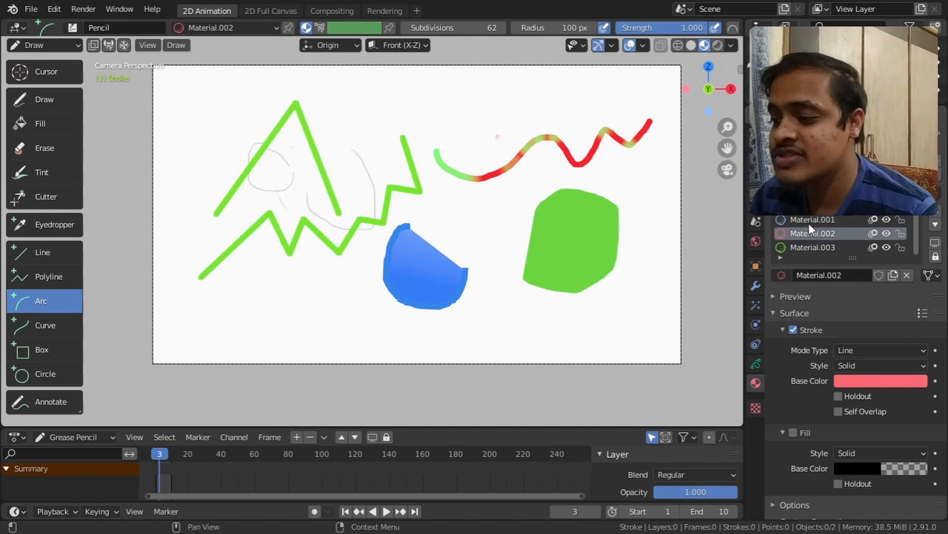
click(809, 221)
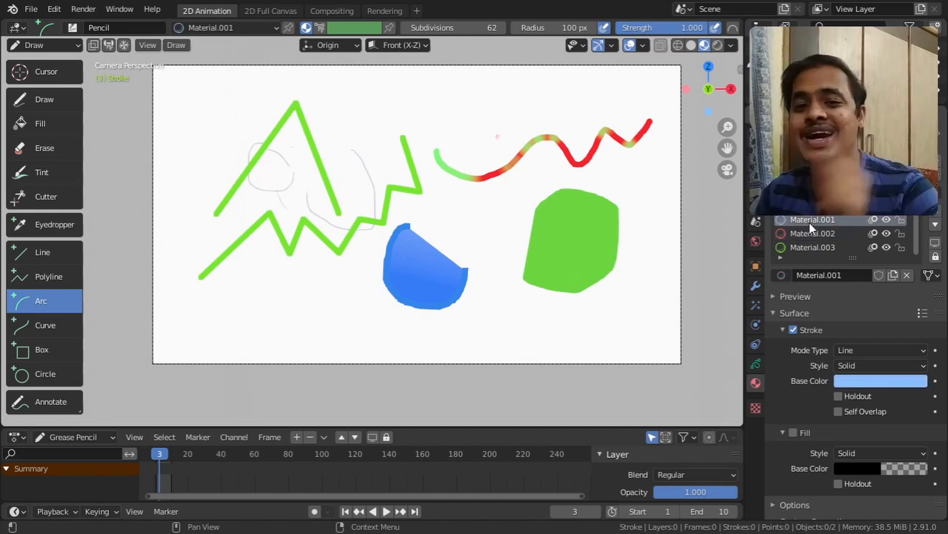
click(879, 380)
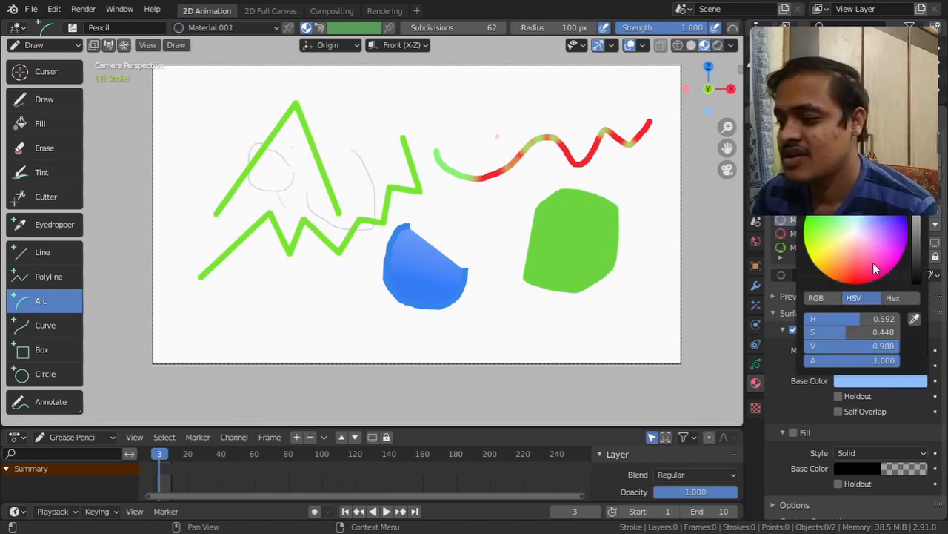
click(879, 215)
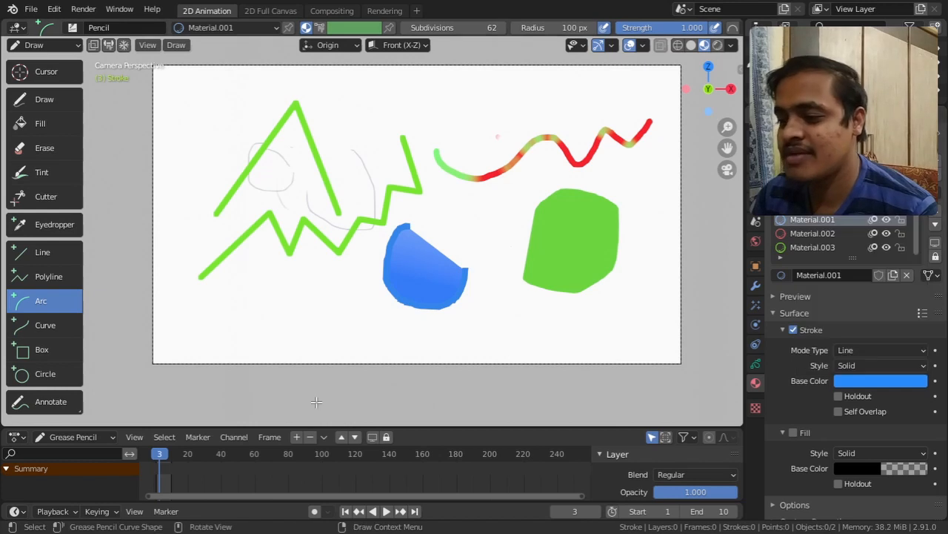
Try a blue arc and a green Material.003 arc below the zigzag, and undo both along with the color change.
drag(213, 314, 361, 312)
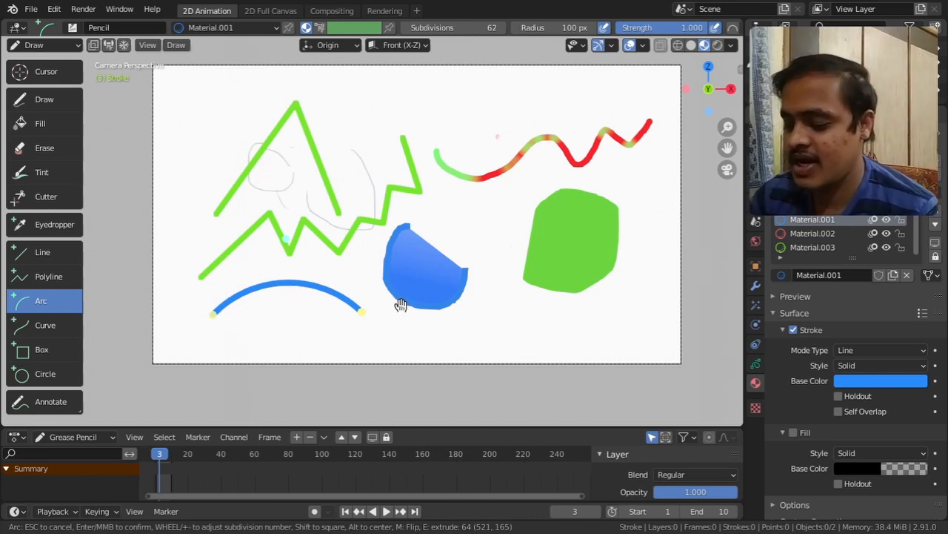
key(Return)
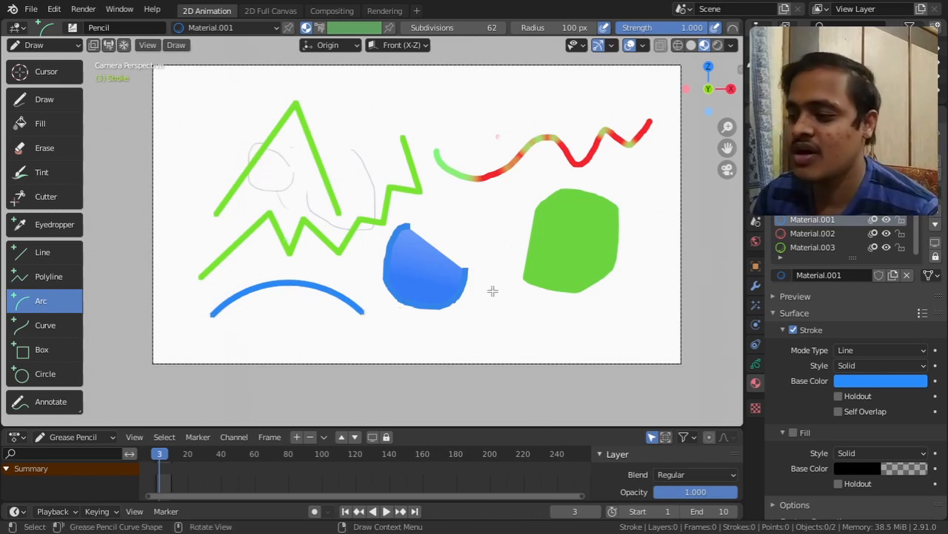
click(814, 244)
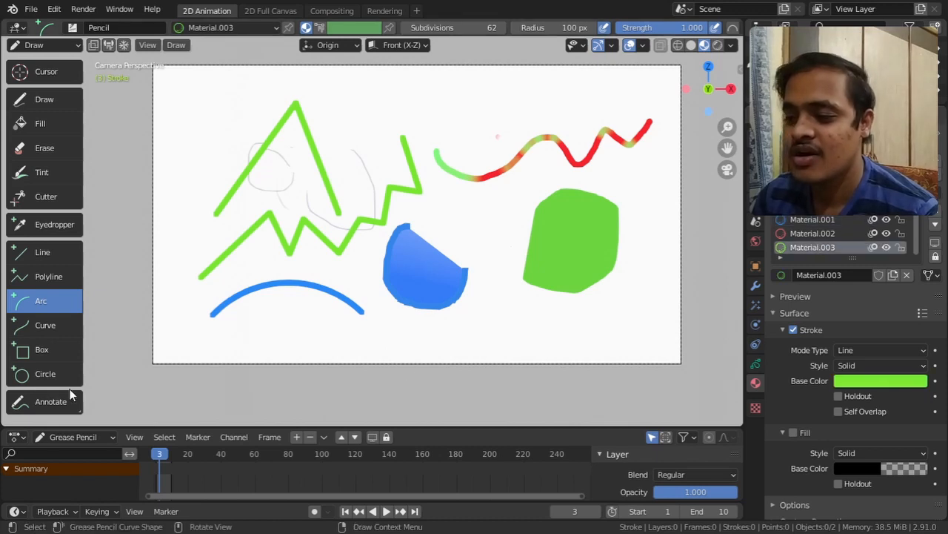
drag(247, 331, 390, 335)
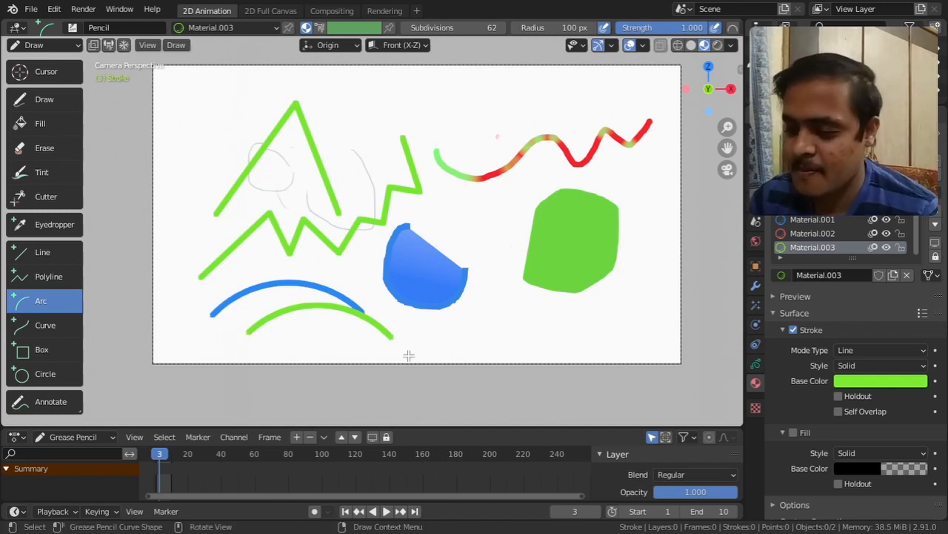
key(Escape)
key(ctrl+z)
key(ctrl+z)
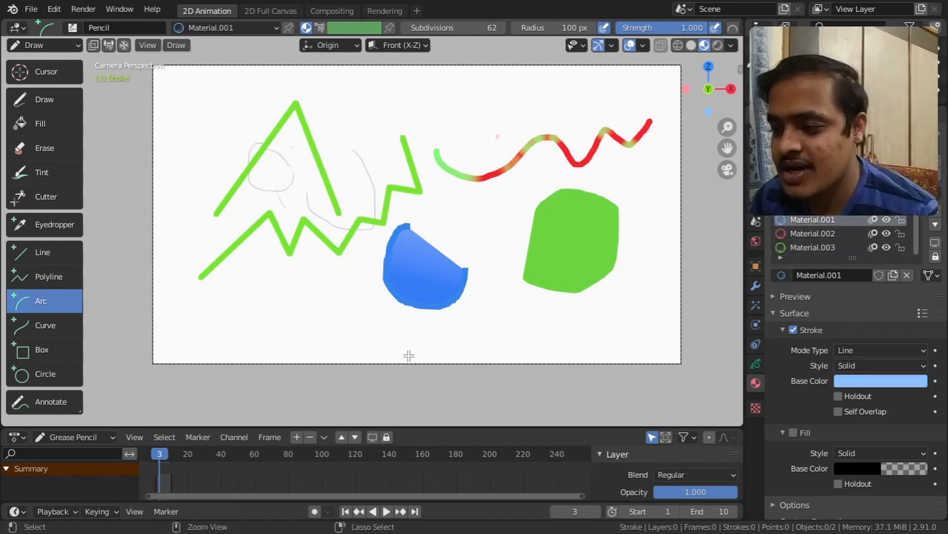
Set the stroke base color of Material.001 to a saturated blue.
click(840, 245)
click(831, 219)
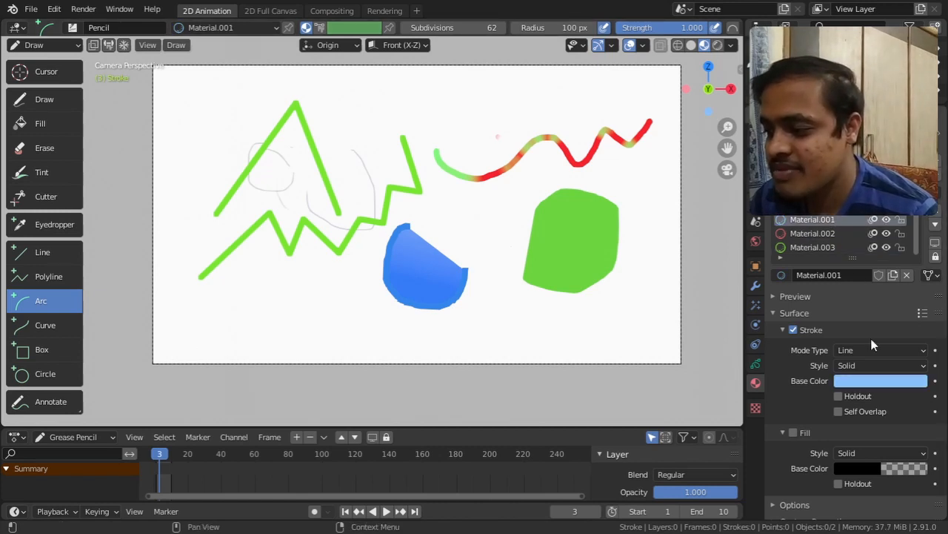
click(875, 381)
drag(874, 220, 886, 202)
Draw a blue arc below the zigzag with the Arc tool, adjust its bend, and extrude a second curved segment passing under the blue shape.
mouse_move(220, 309)
mouse_down()
mouse_move(274, 311)
mouse_move(358, 291)
mouse_up()
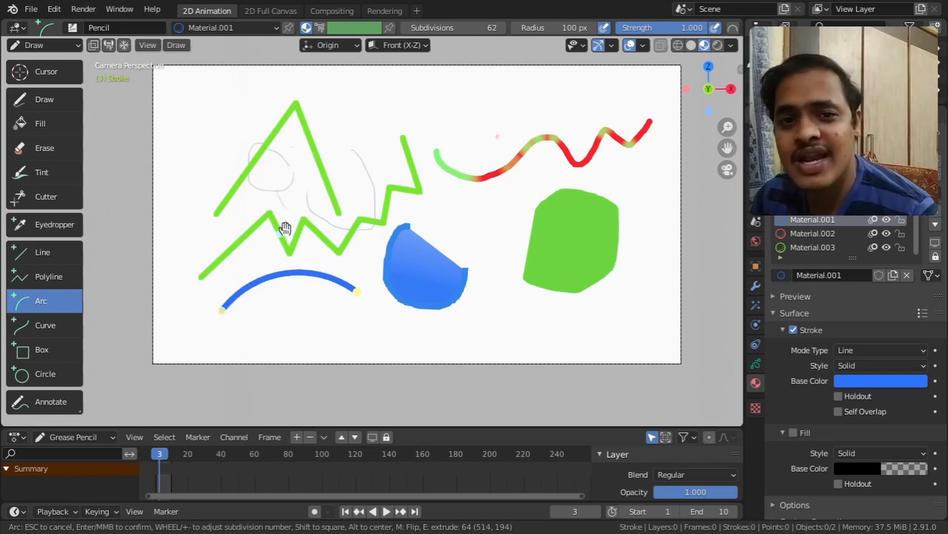
drag(285, 230, 417, 215)
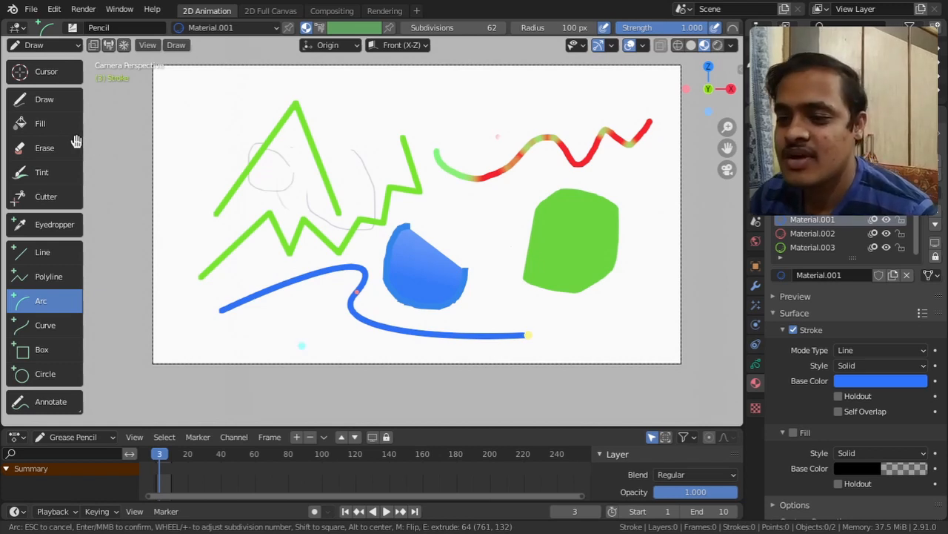
key(Return)
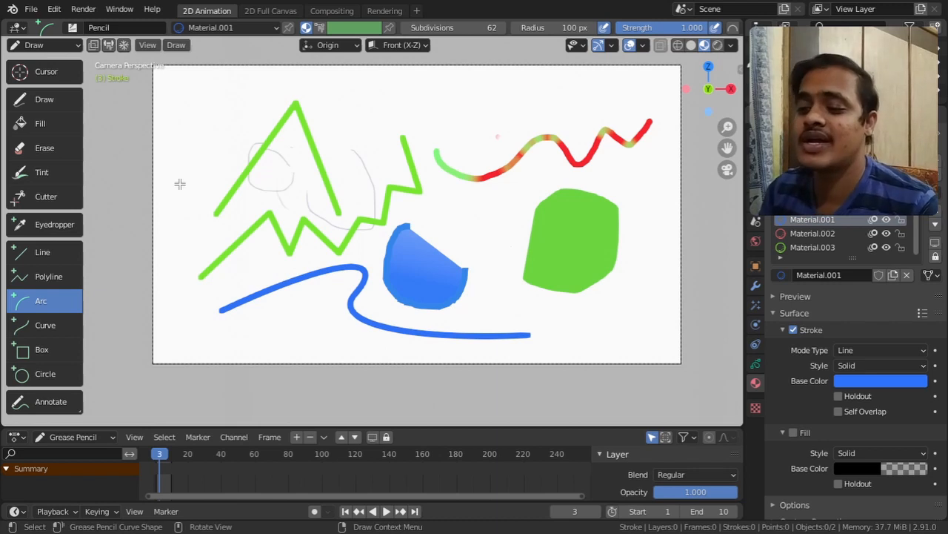
Clear all the colored strokes and shapes from the canvas with the Erase and Cutter tools.
click(52, 147)
mouse_move(284, 161)
mouse_down()
mouse_move(265, 136)
mouse_move(297, 157)
mouse_move(264, 131)
mouse_move(265, 152)
mouse_move(208, 208)
mouse_move(286, 212)
mouse_move(296, 248)
mouse_move(330, 245)
mouse_up()
click(70, 196)
mouse_move(219, 117)
mouse_down()
mouse_move(192, 304)
mouse_move(263, 338)
mouse_move(458, 334)
mouse_move(630, 289)
mouse_move(675, 198)
mouse_move(672, 95)
mouse_move(320, 83)
mouse_up()
drag(249, 96, 244, 99)
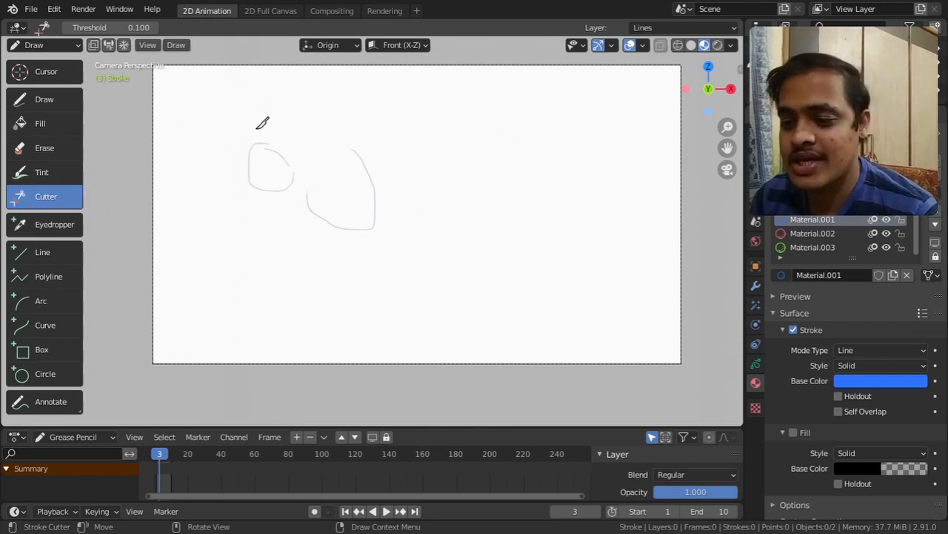
Draw a blue line across the canvas with the Curve tool, bend it into an S-wave with both handles, and shorten its end.
click(60, 323)
drag(202, 232, 600, 227)
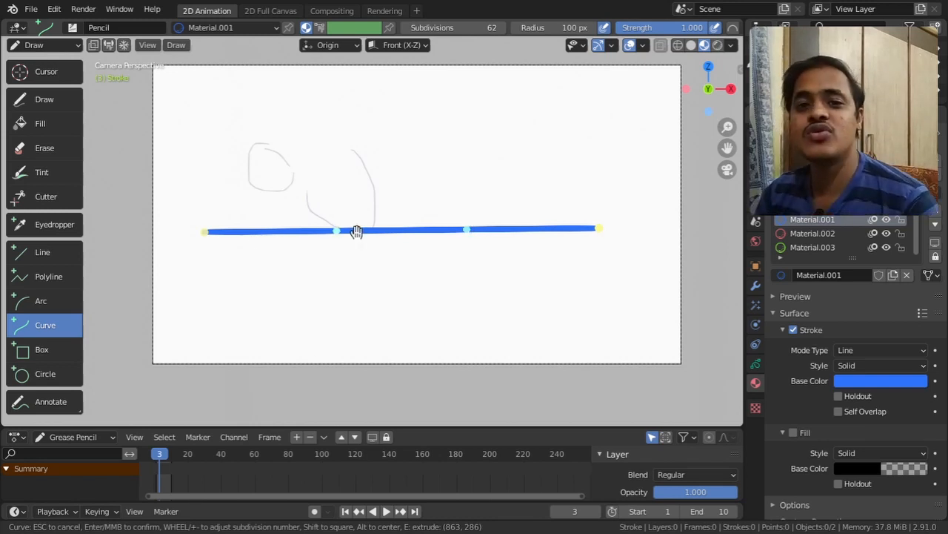
drag(338, 228, 339, 124)
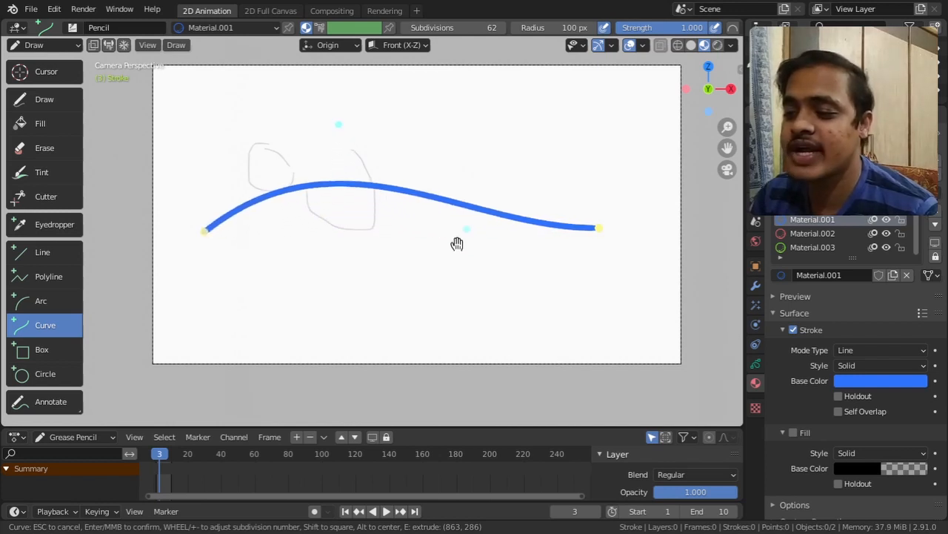
mouse_move(477, 232)
mouse_down()
mouse_move(444, 282)
mouse_move(382, 324)
mouse_up()
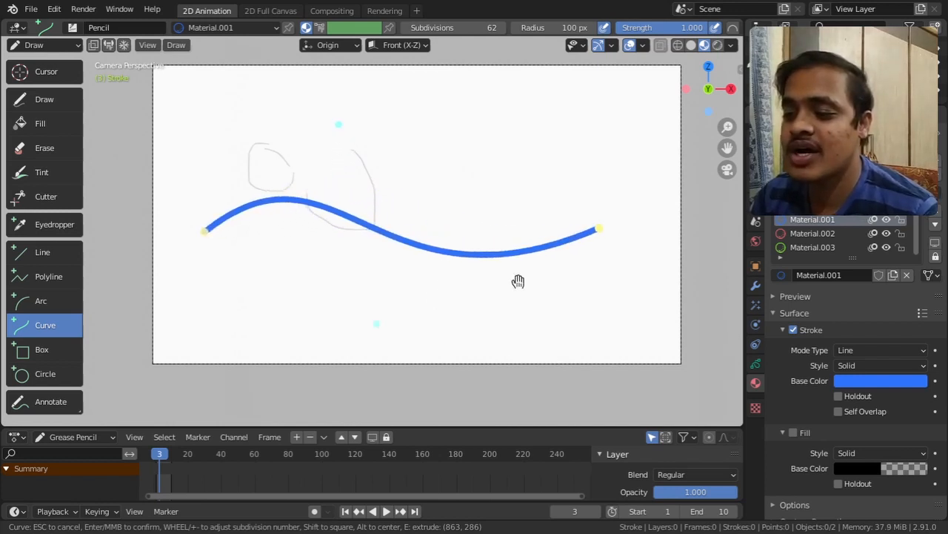
mouse_move(596, 226)
mouse_down()
mouse_move(247, 250)
mouse_move(379, 259)
mouse_move(433, 216)
mouse_up()
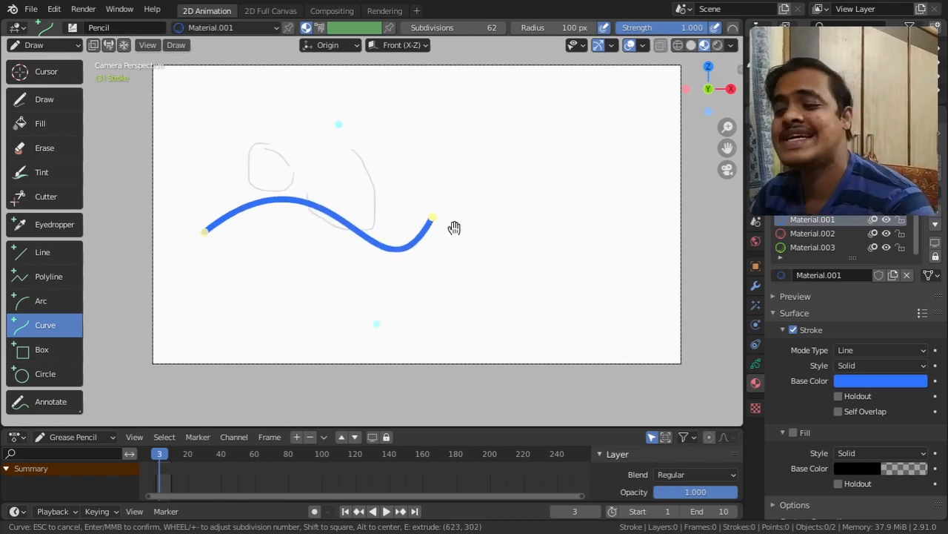
Extrude a second segment from the curve's end, bend it into a wave, and extend its end point.
key(e)
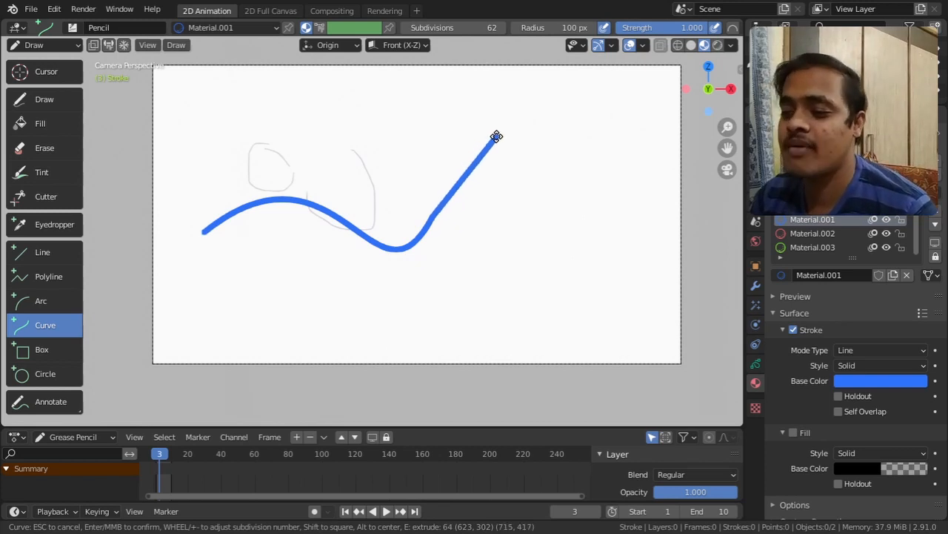
click(568, 159)
drag(475, 200, 452, 161)
drag(521, 175, 567, 230)
drag(568, 155, 606, 153)
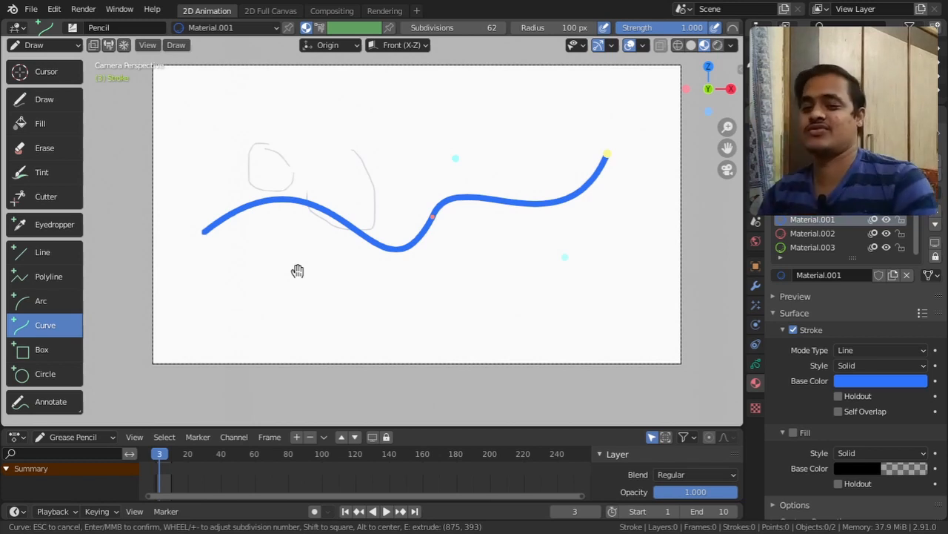
key(Return)
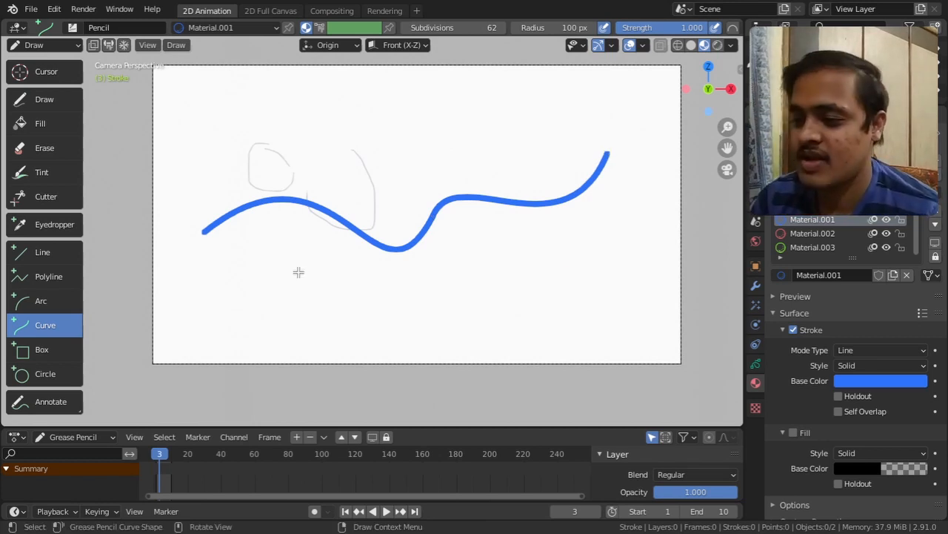
Draw a blue square from its center below the curve's start with the Box tool, and stretch one corner to make it a rectangle.
click(30, 352)
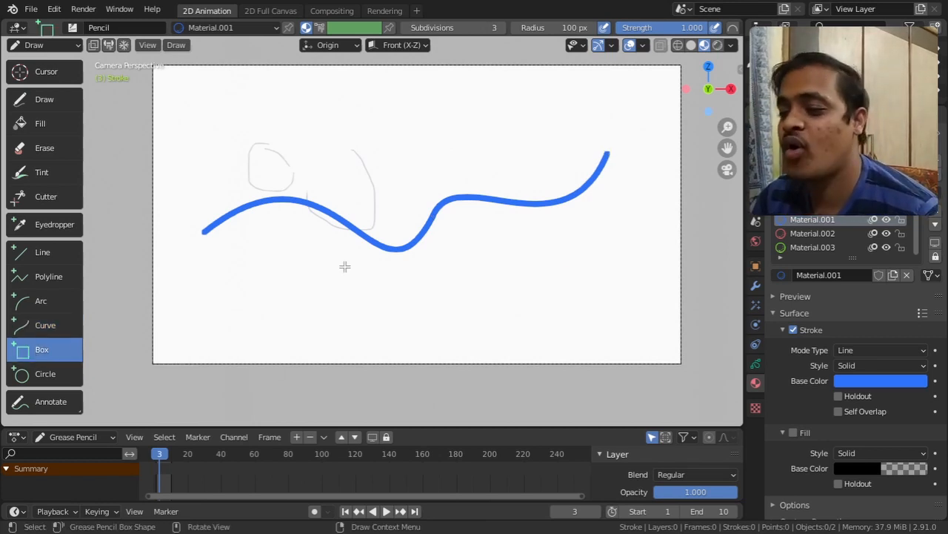
drag(221, 261, 347, 324)
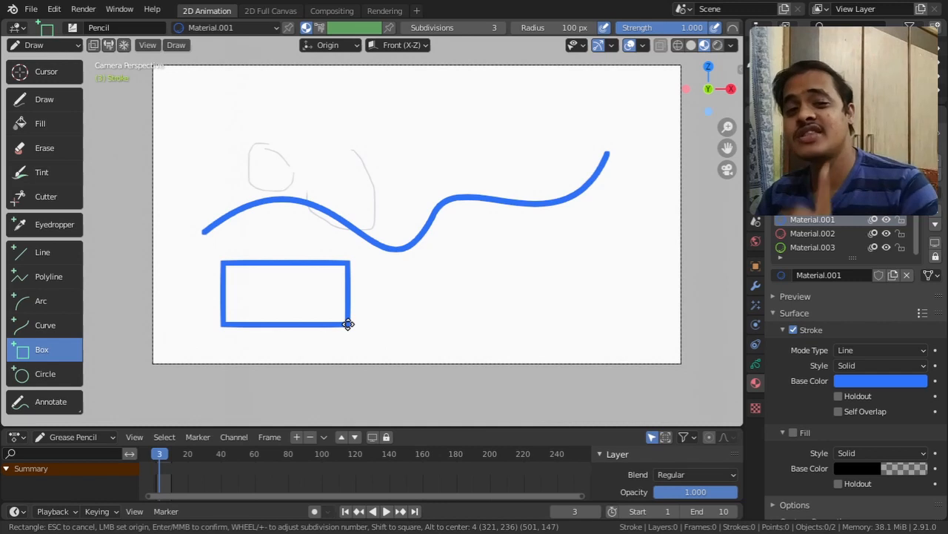
shift+drag(348, 324, 258, 283)
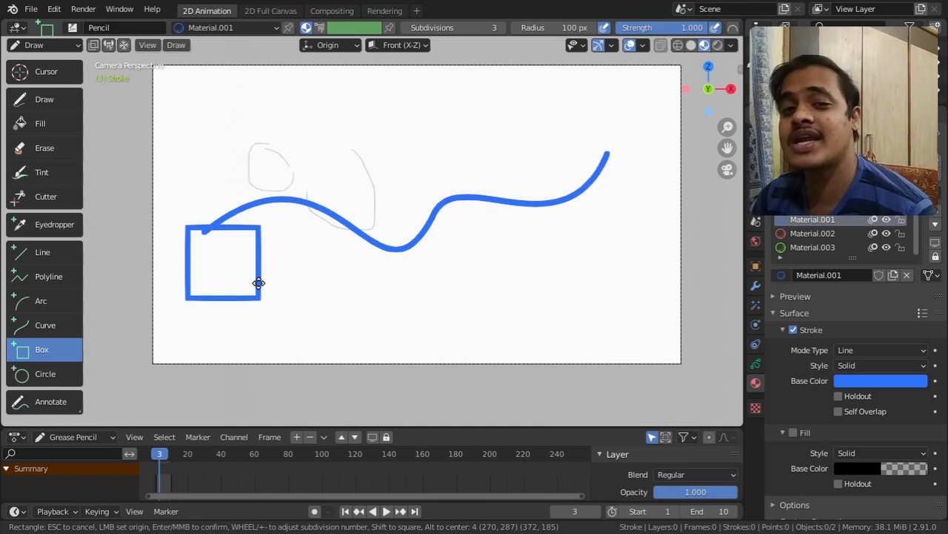
alt+shift+drag(258, 282, 256, 282)
drag(254, 281, 254, 282)
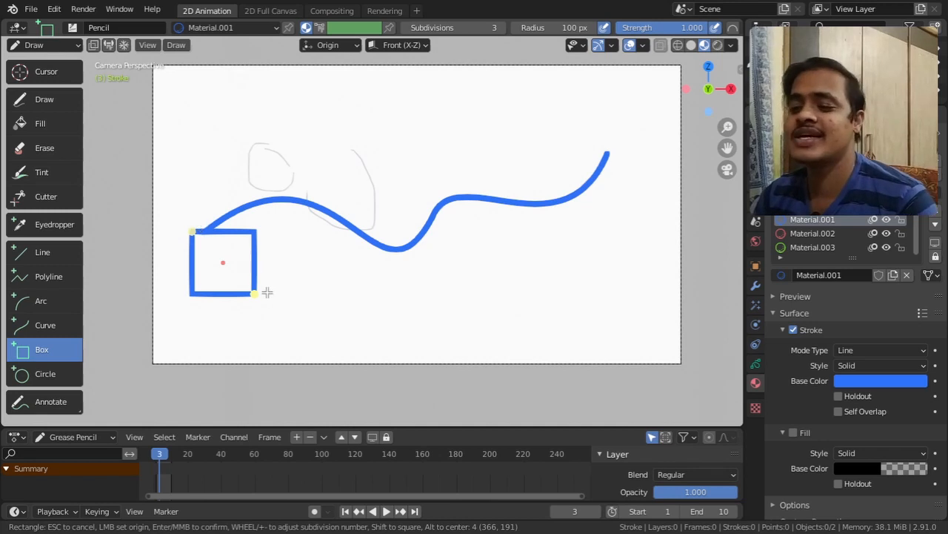
drag(256, 292, 278, 301)
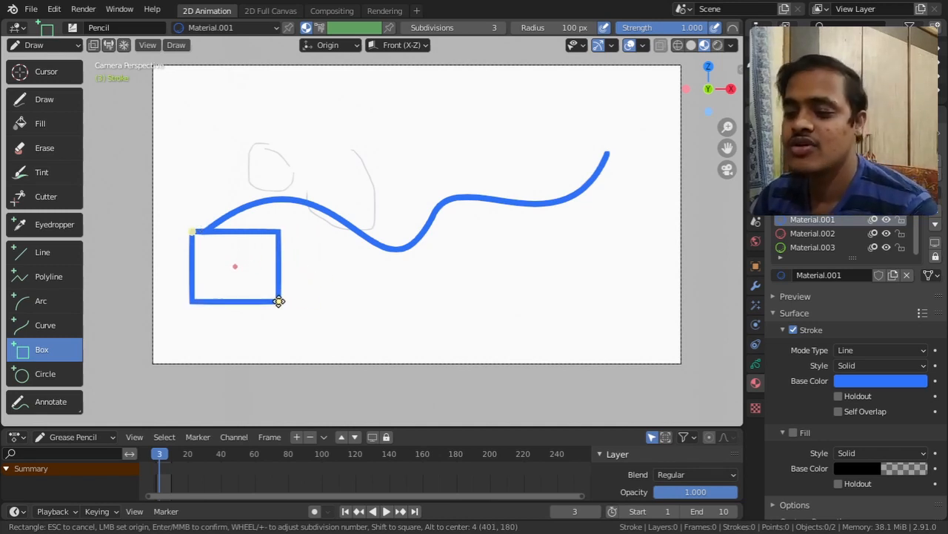
key(Return)
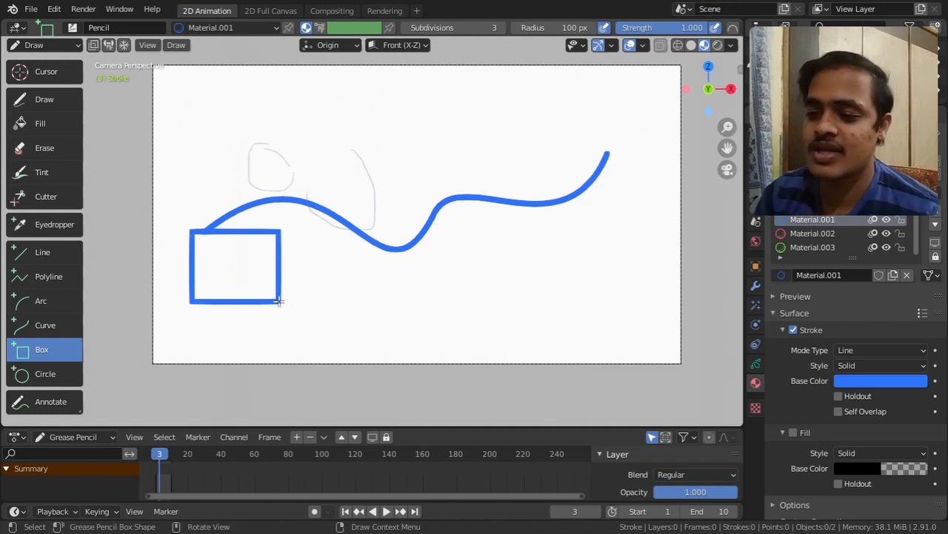
Try a blue circle below the curve with the Circle tool, cancel it, and draw a circle centered on the curve's upper end.
click(65, 374)
drag(472, 238, 535, 277)
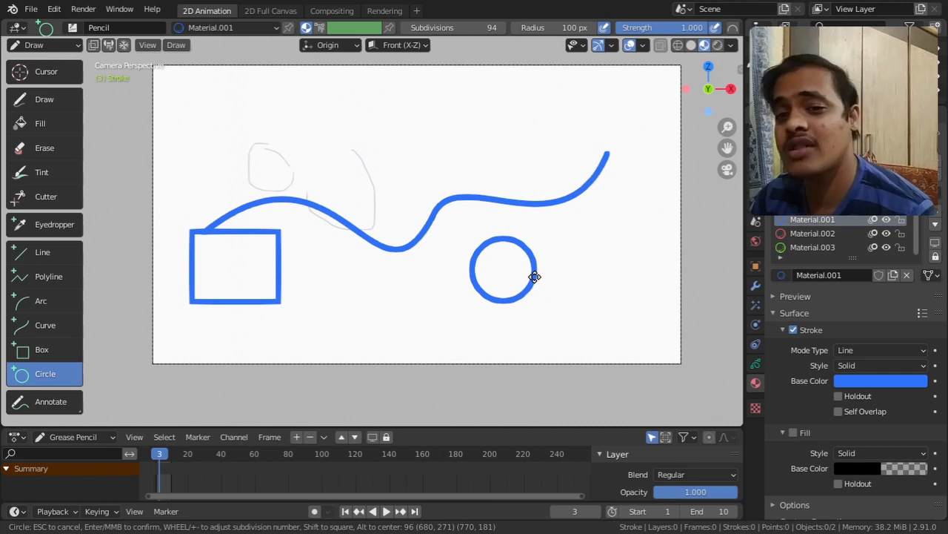
shift+drag(534, 277, 495, 256)
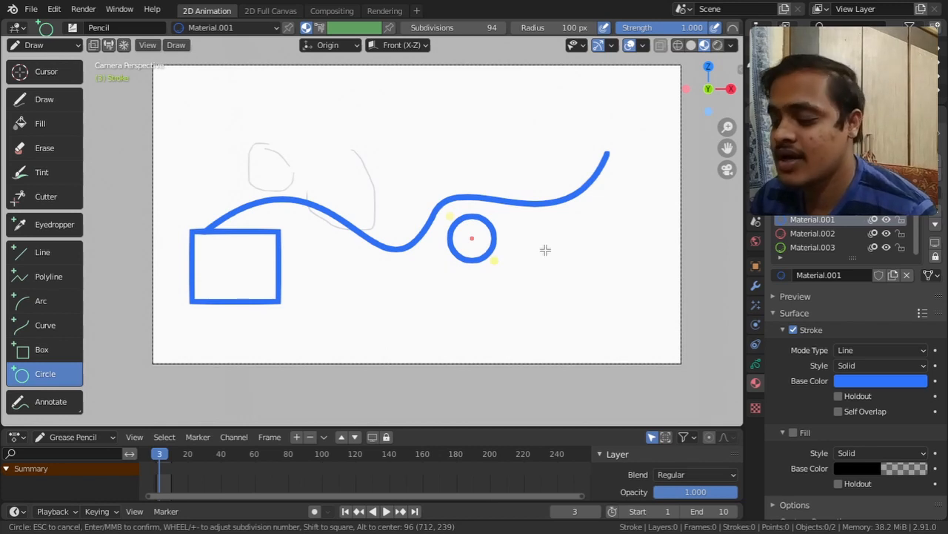
key(Escape)
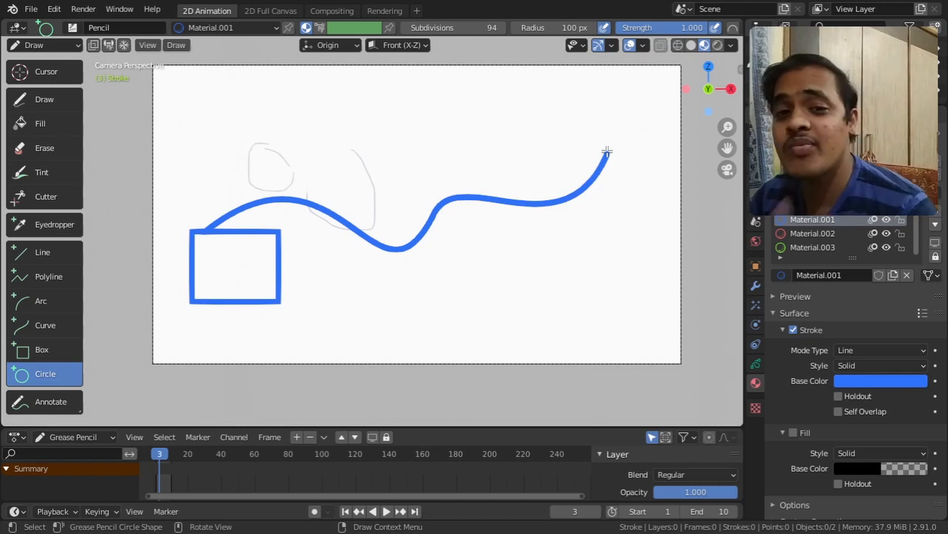
drag(607, 151, 632, 164)
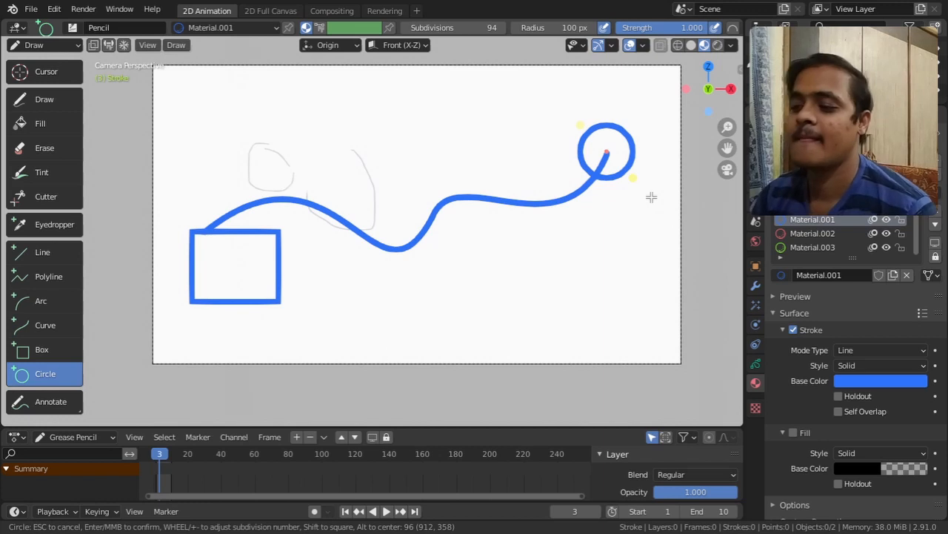
key(Return)
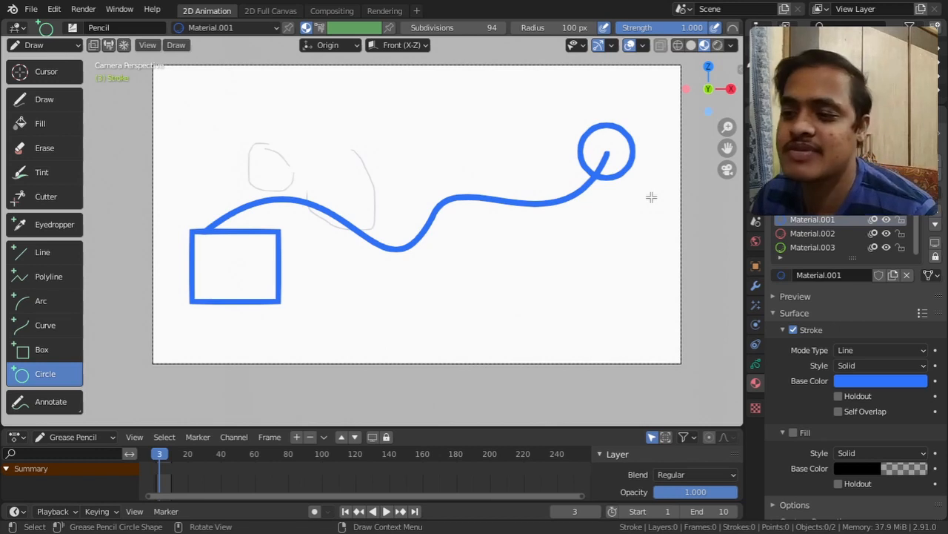
Annotate the curve's upper end with an arrow pointing into the circle and a letter E below the arrow.
click(44, 400)
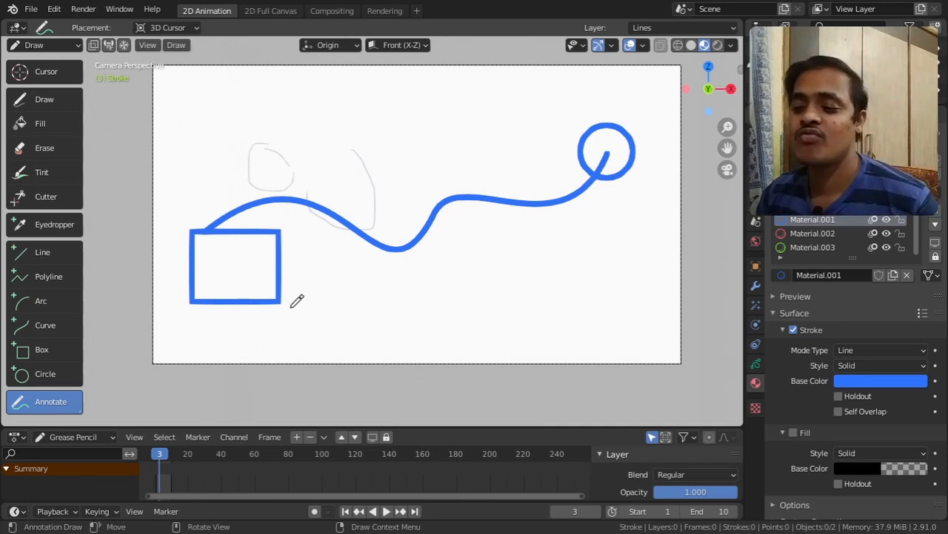
drag(610, 158, 649, 259)
mouse_move(610, 160)
mouse_down()
mouse_move(610, 171)
mouse_move(624, 165)
mouse_up()
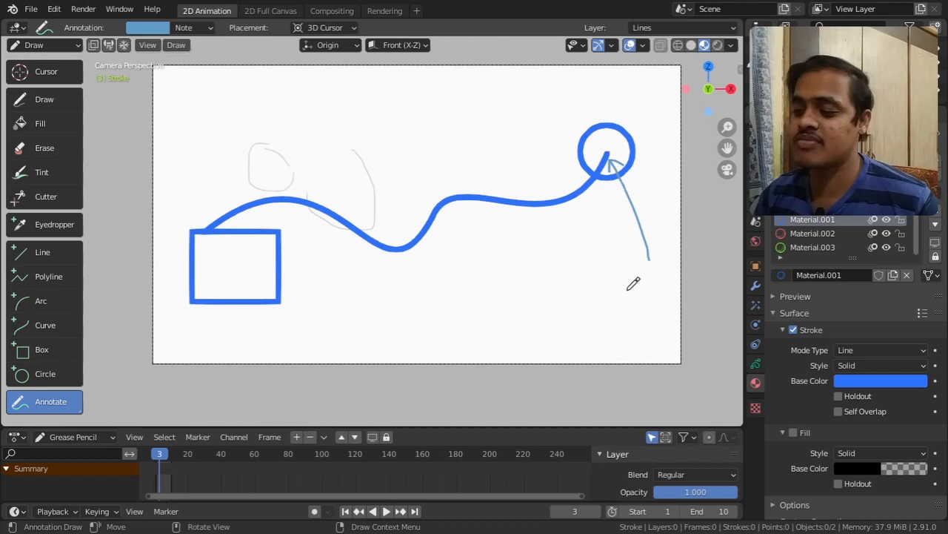
mouse_move(634, 279)
mouse_down()
mouse_move(642, 301)
mouse_move(652, 270)
mouse_move(667, 300)
mouse_up()
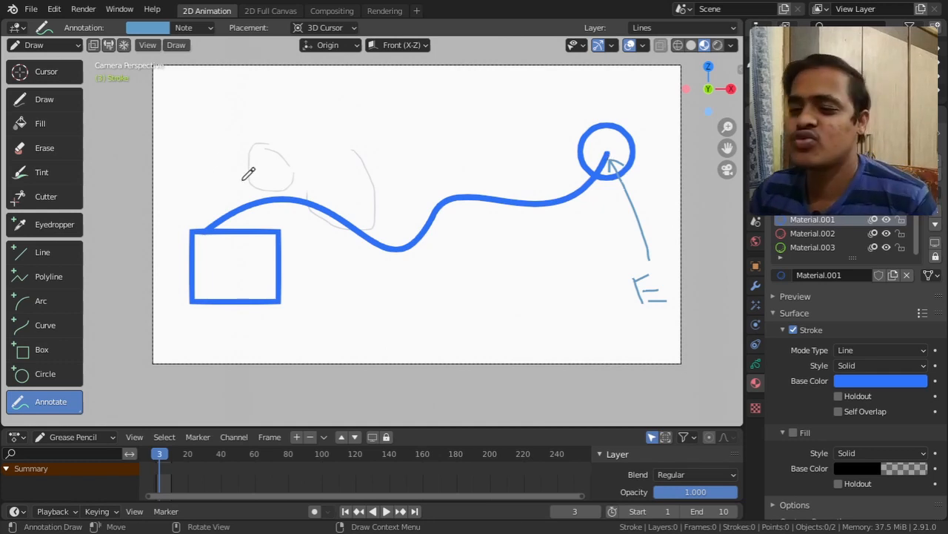
Fade out the curve's end inside the circle with the Erase tool, and display the annotation layer settings.
click(59, 147)
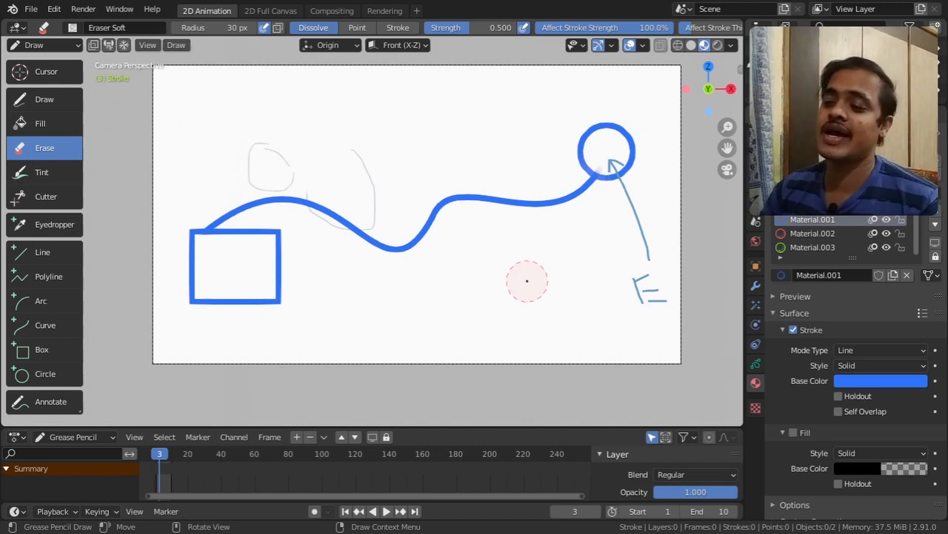
click(738, 71)
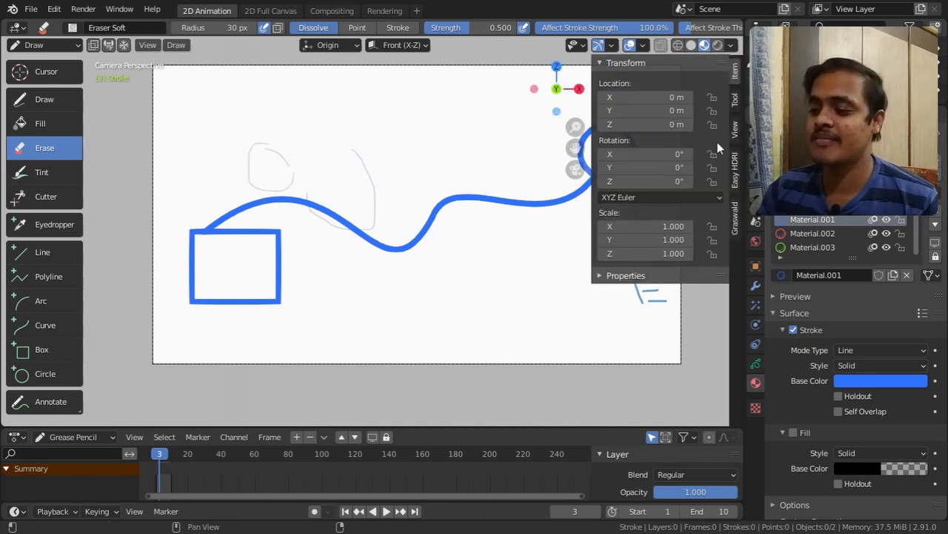
click(736, 95)
click(735, 135)
scroll(667, 259, down, 2)
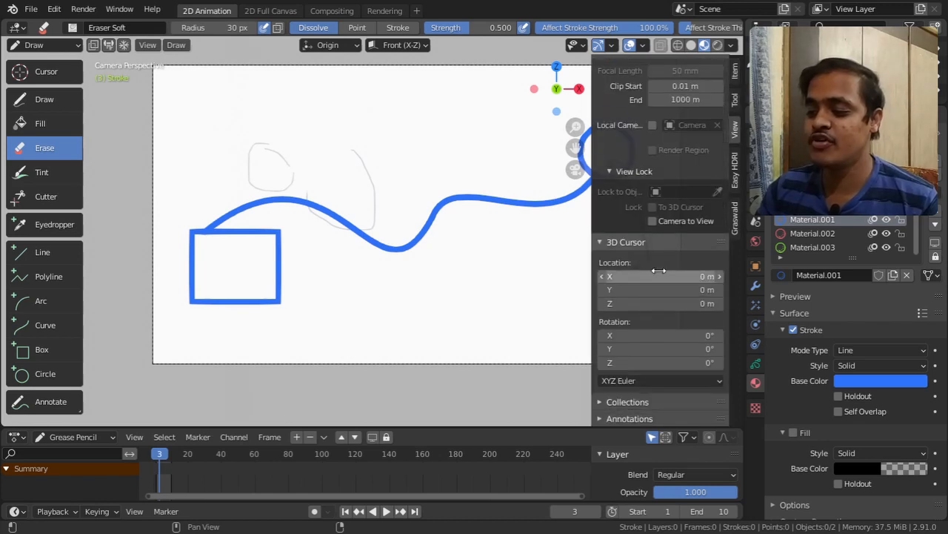
click(629, 418)
scroll(616, 408, down, 5)
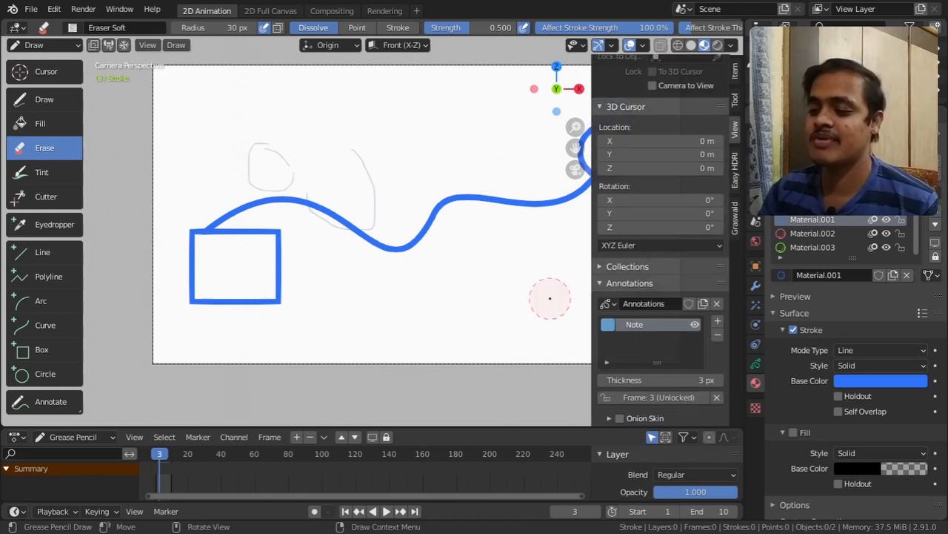
mouse_move(544, 286)
shift+middle_down()
mouse_move(498, 275)
mouse_move(369, 292)
shift+middle_up()
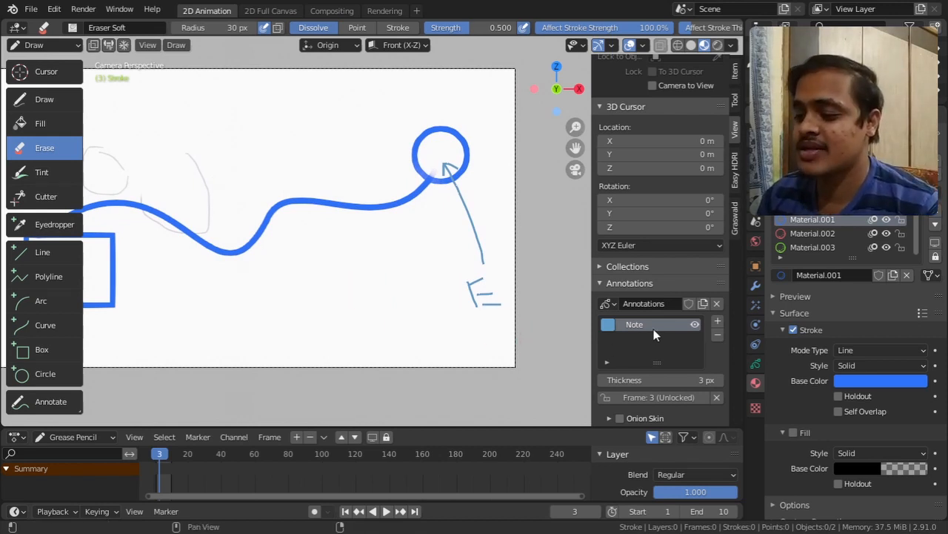
mouse_move(659, 380)
mouse_down()
mouse_move(690, 380)
mouse_move(659, 381)
mouse_up()
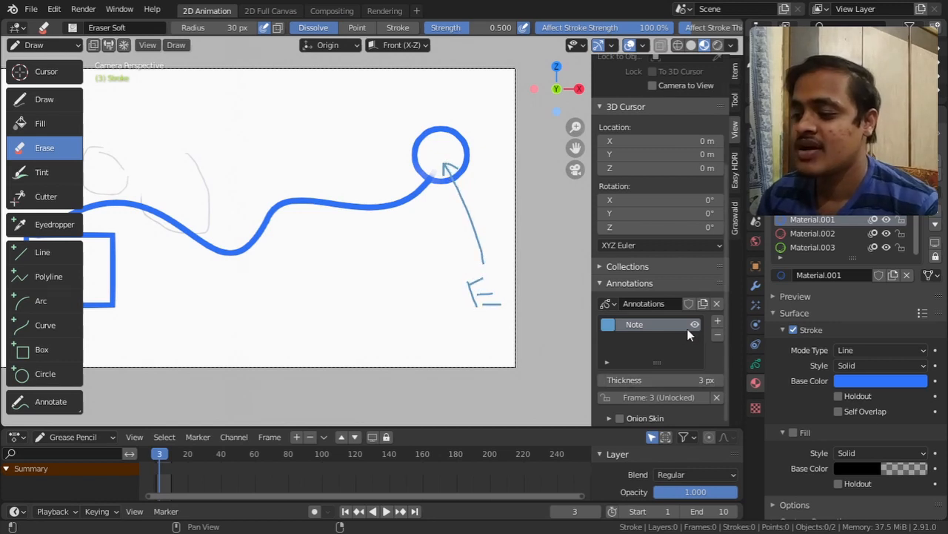
Try deleting the Note annotation layer, undo the deletion, and hide the layer instead.
click(717, 334)
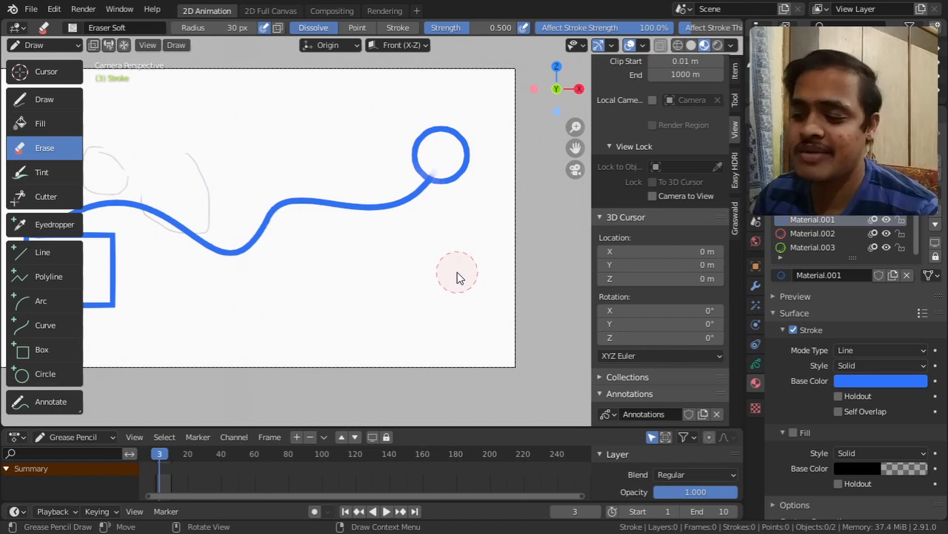
key(ctrl+z)
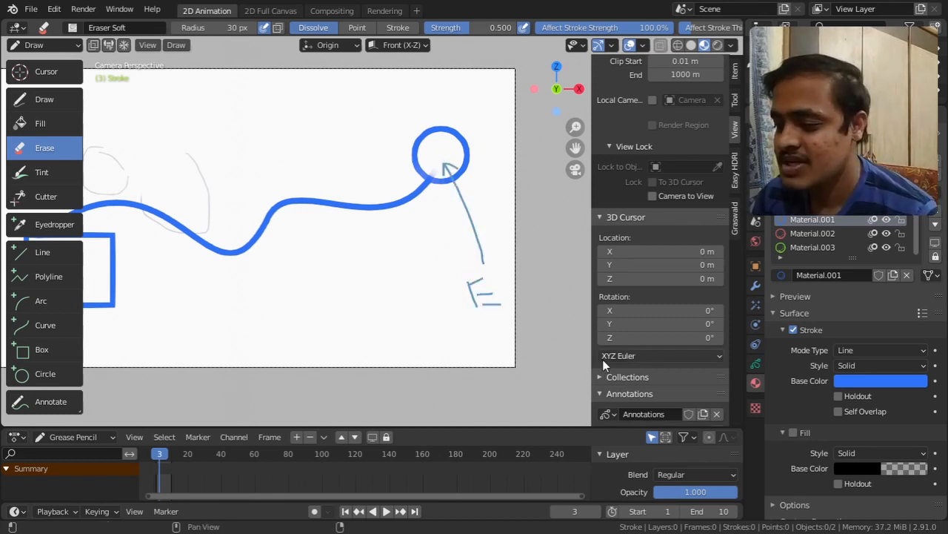
scroll(614, 378, down, 2)
click(694, 324)
click(695, 325)
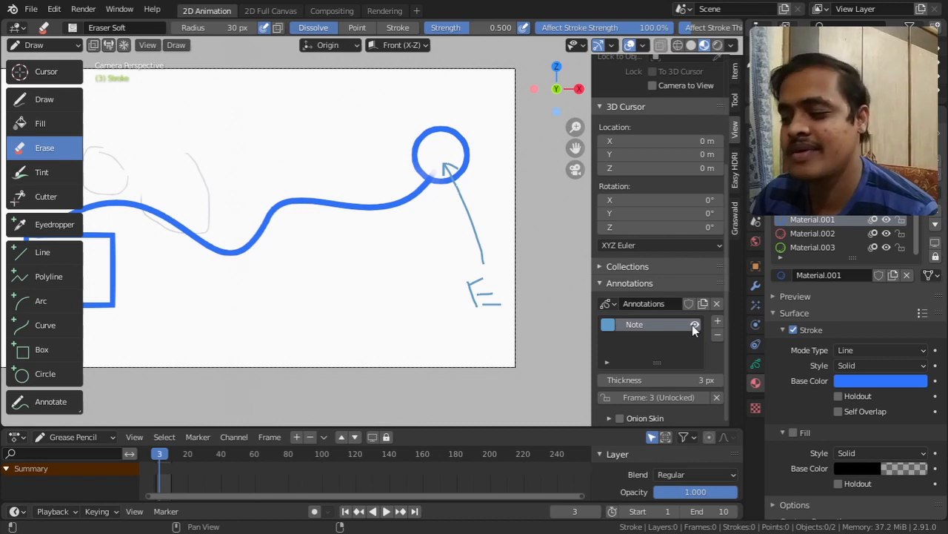
click(693, 325)
click(693, 325)
click(693, 324)
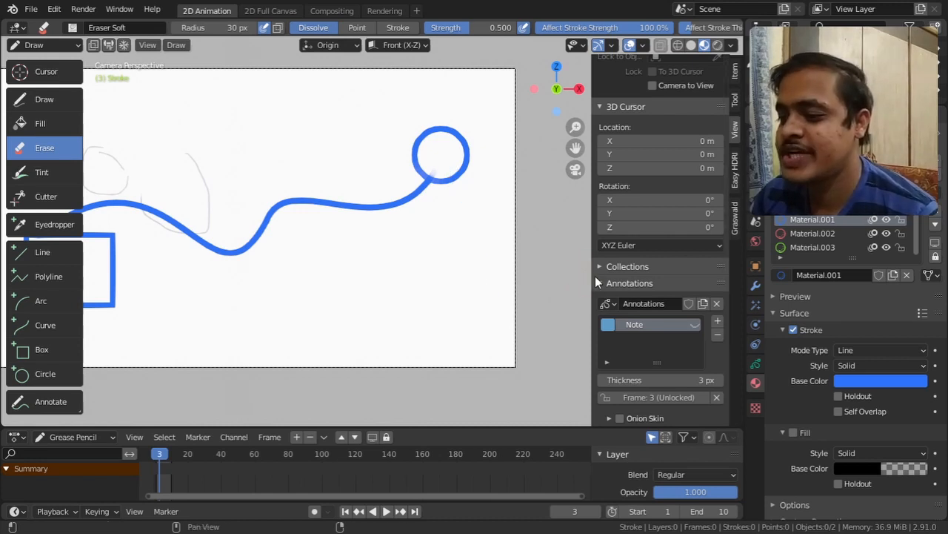
drag(593, 277, 737, 284)
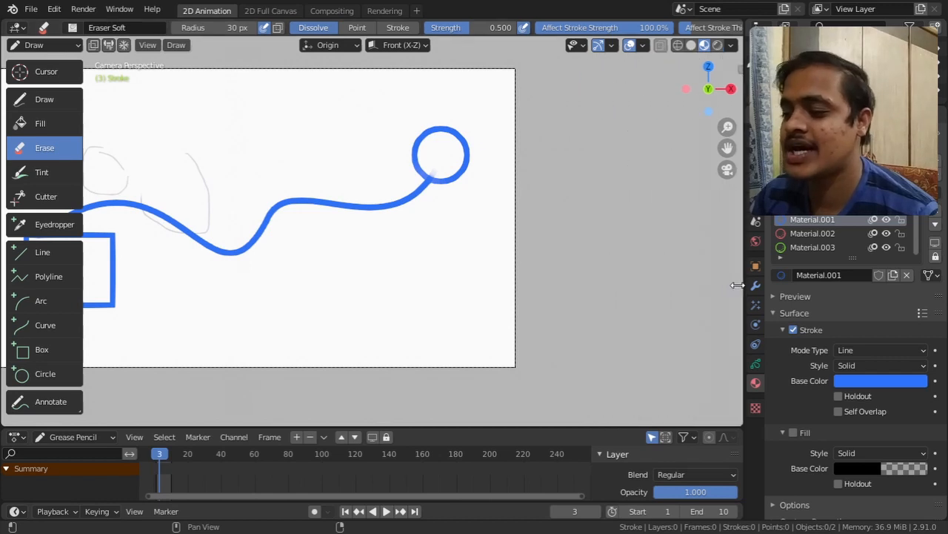
Partly erase the curve's start and the left side of the rectangle with the Eraser Soft brush.
scroll(369, 230, up, 4)
scroll(369, 230, down, 5)
shift+middle_drag(369, 230, 453, 251)
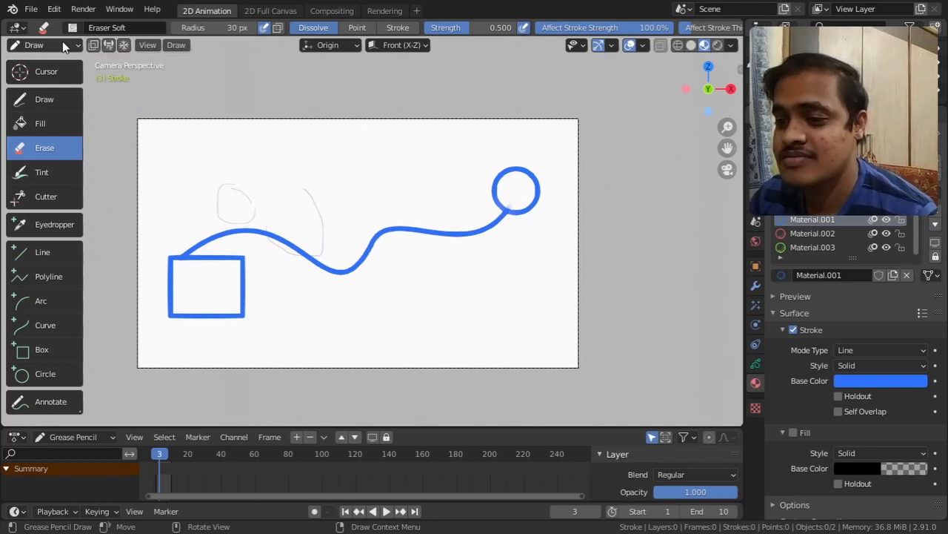
mouse_move(312, 229)
shift+middle_down()
mouse_move(361, 220)
mouse_move(369, 205)
mouse_move(357, 202)
mouse_move(338, 239)
mouse_move(349, 212)
shift+middle_up()
scroll(359, 202, up, 2)
scroll(340, 234, down, 1)
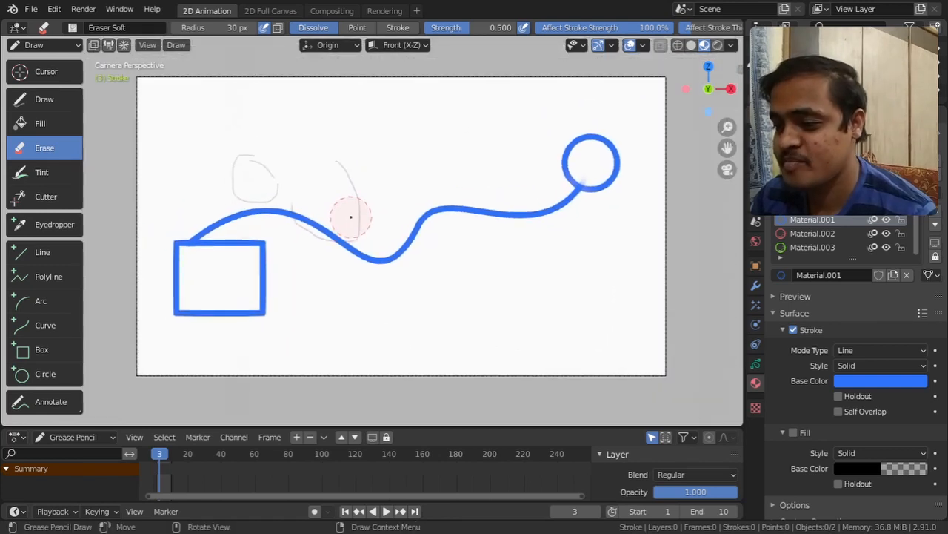
mouse_move(200, 201)
mouse_down()
mouse_move(190, 258)
mouse_move(198, 223)
mouse_move(186, 237)
mouse_move(183, 302)
mouse_up()
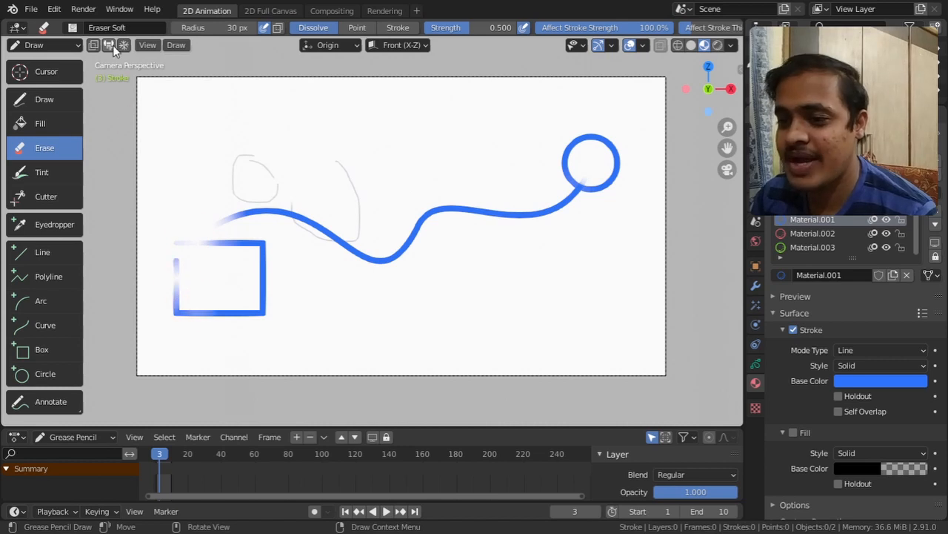
Start a new 2D Animation file without saving the current drawing.
click(31, 9)
mouse_move(51, 27)
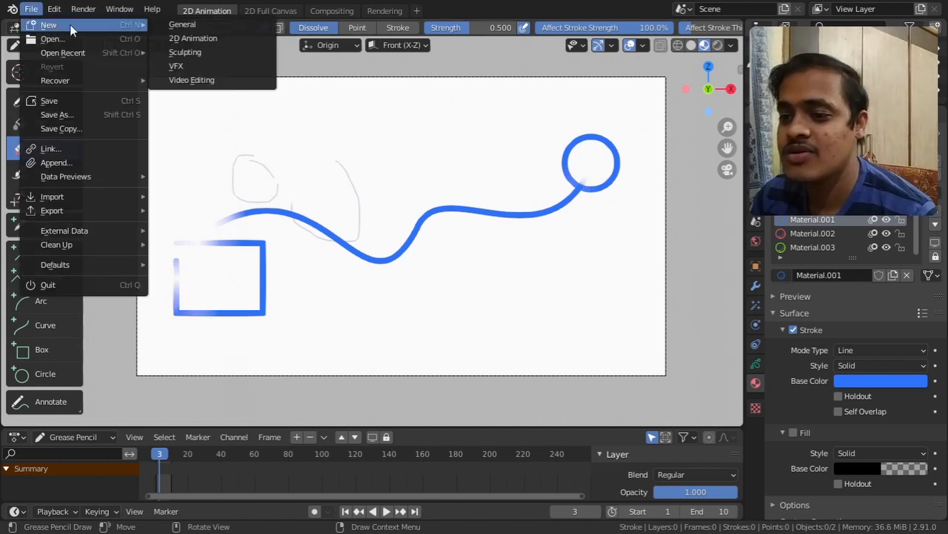
click(190, 38)
click(482, 293)
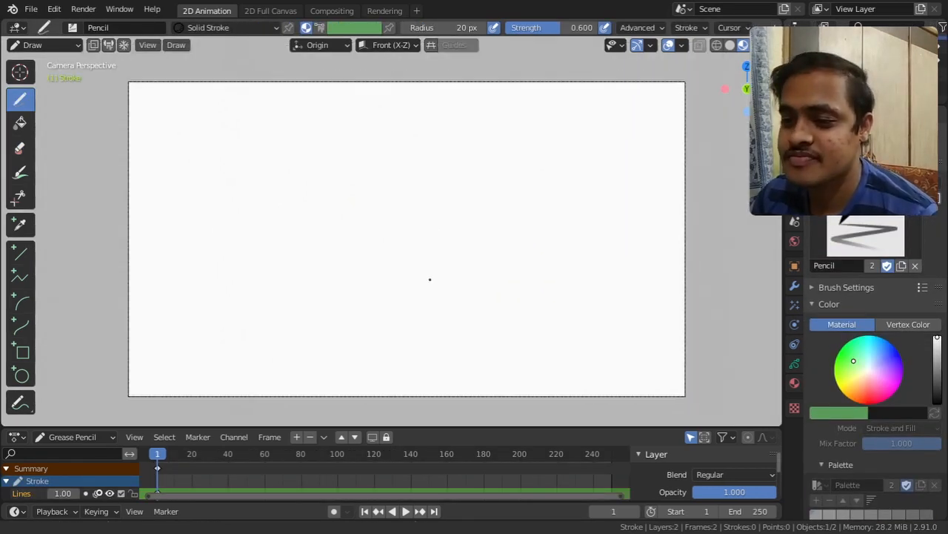
Widen the toolbar to show the tool names, and narrow it back to icons only.
shift+middle_drag(438, 287, 407, 275)
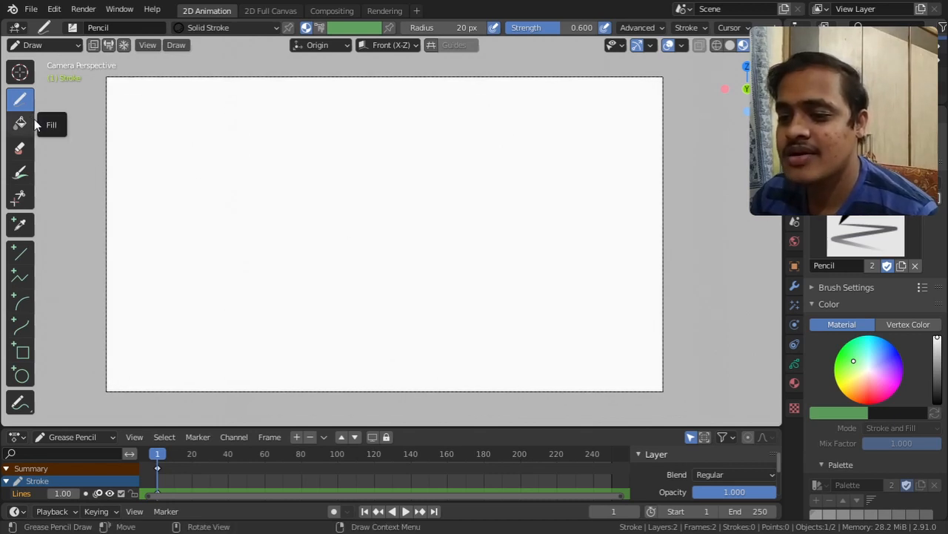
drag(41, 124, 83, 135)
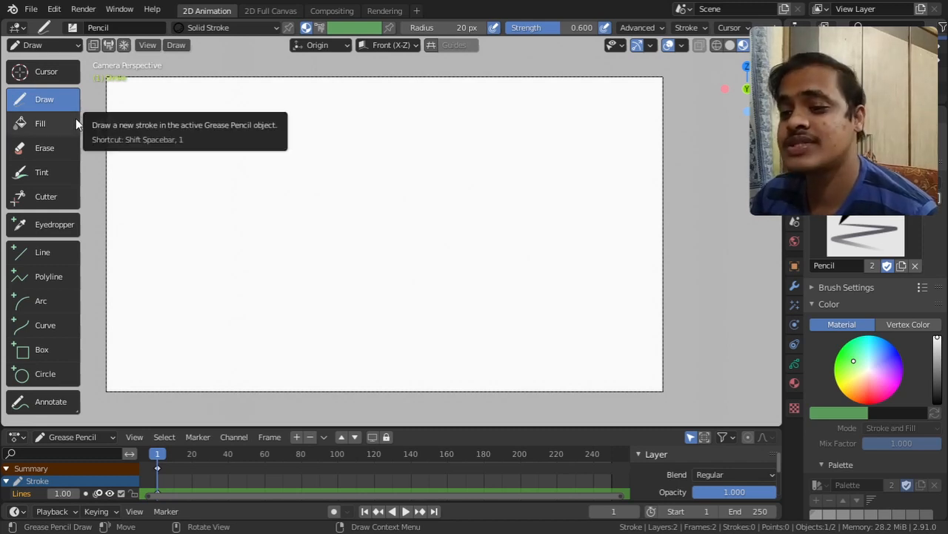
drag(81, 119, 42, 113)
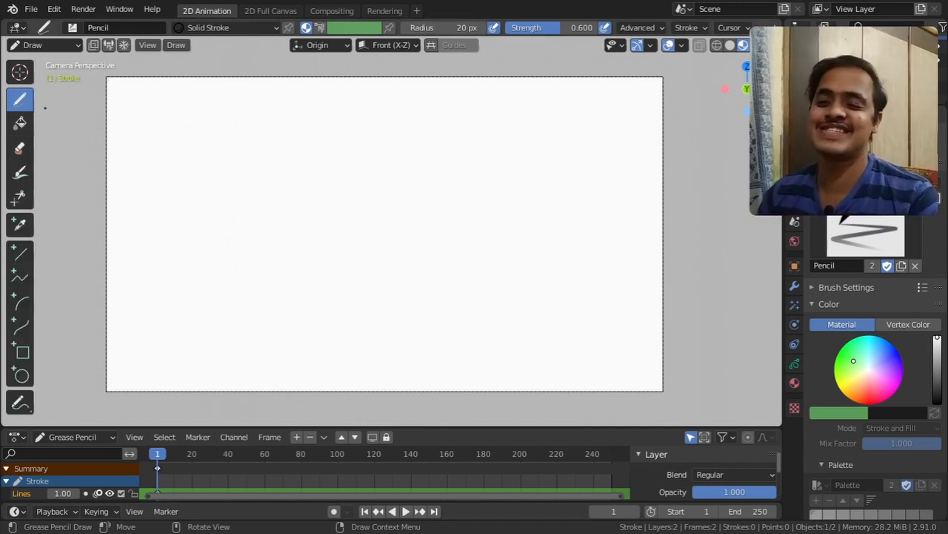
Draw a wavy test stroke in the canvas's upper left with the Airbrush, and another below it with the Ink Pen.
click(72, 28)
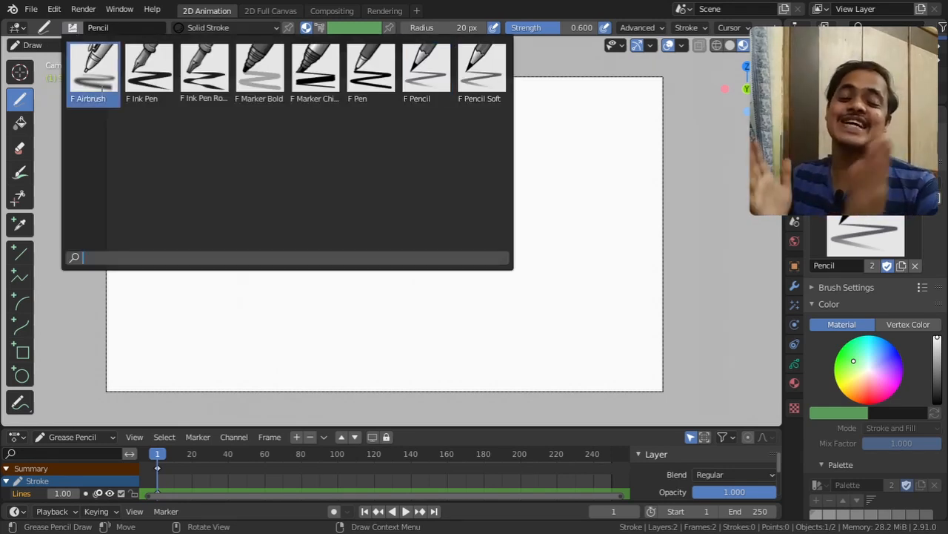
click(102, 86)
mouse_move(143, 135)
mouse_down()
mouse_move(179, 105)
mouse_move(230, 135)
mouse_move(260, 129)
mouse_up()
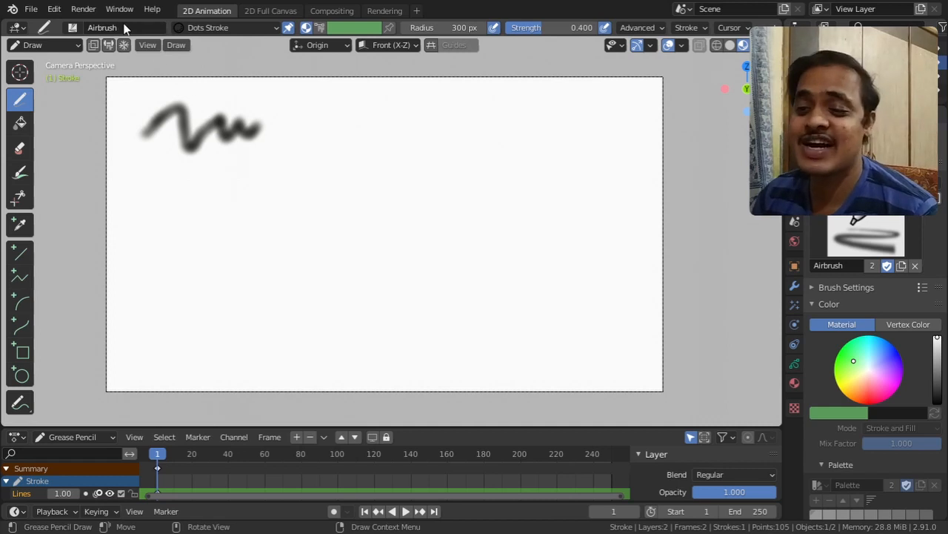
click(73, 29)
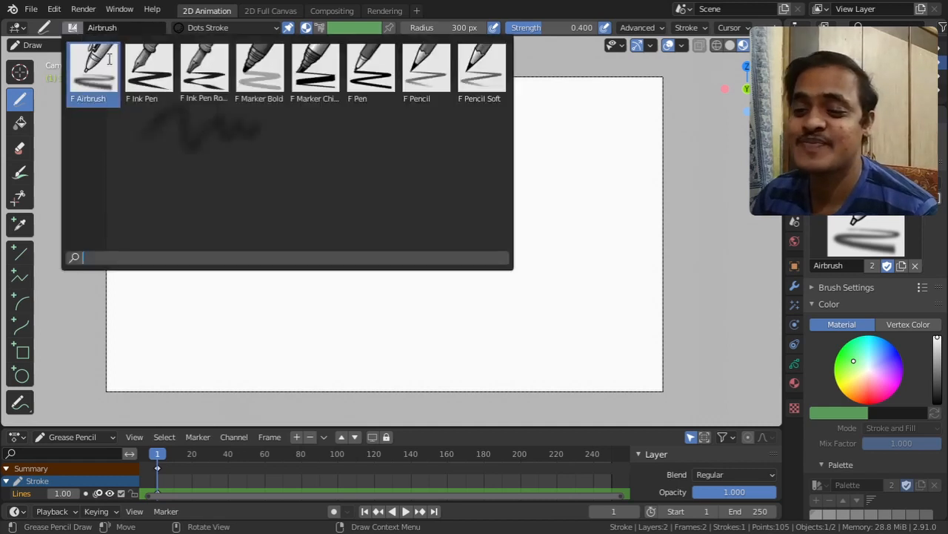
click(153, 69)
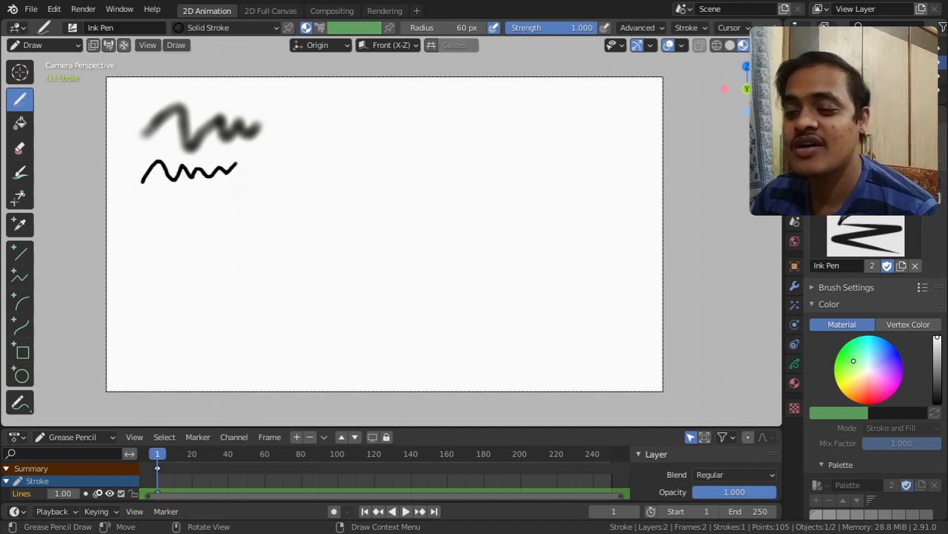
Draw a wavy test stroke below the Ink Pen line with Ink Pen Rough, and one beneath it with Marker Bold.
click(73, 29)
click(194, 63)
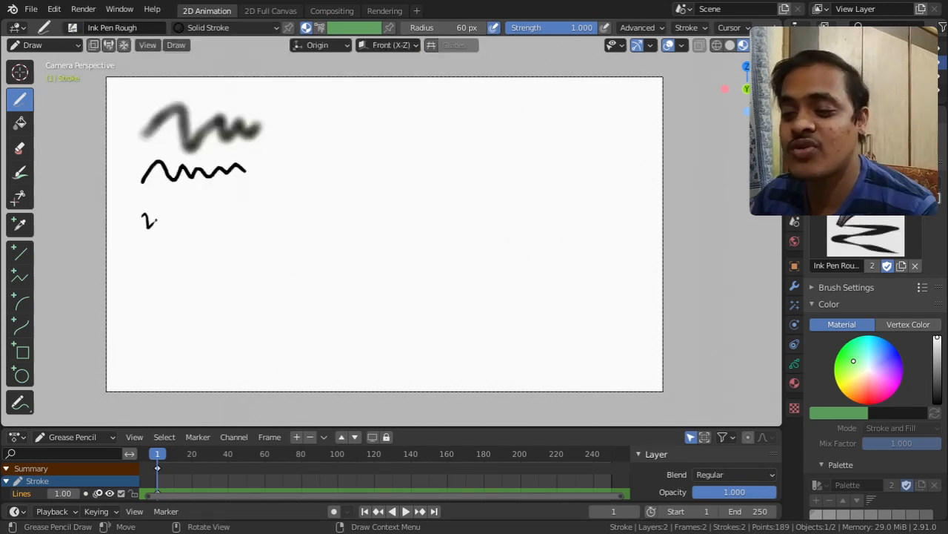
mouse_move(174, 228)
mouse_down()
mouse_move(211, 203)
mouse_move(268, 199)
mouse_up()
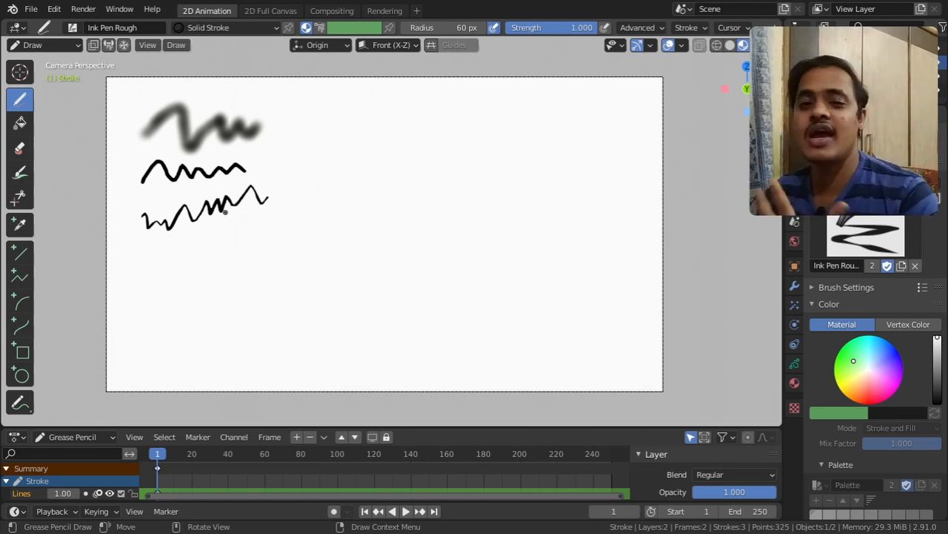
click(73, 27)
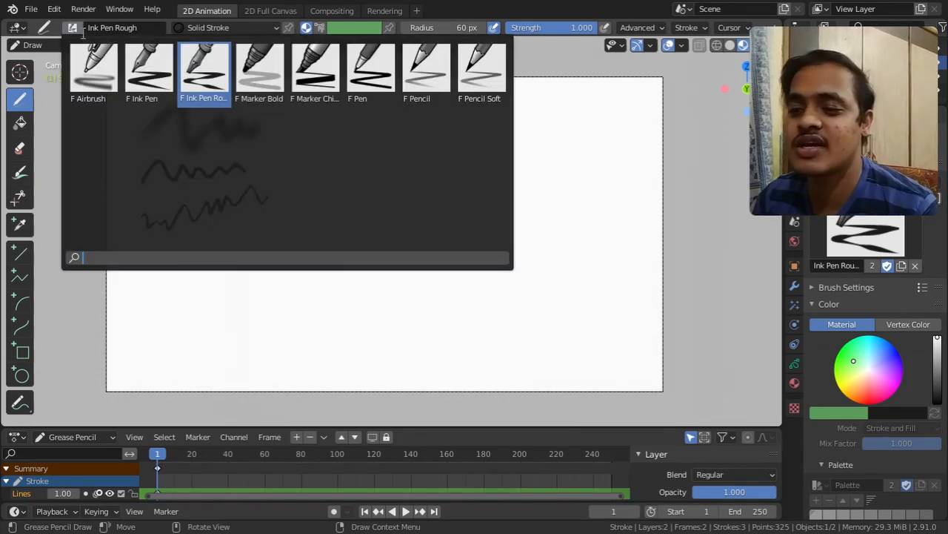
click(250, 81)
mouse_move(148, 282)
mouse_down()
mouse_move(187, 257)
mouse_move(272, 249)
mouse_up()
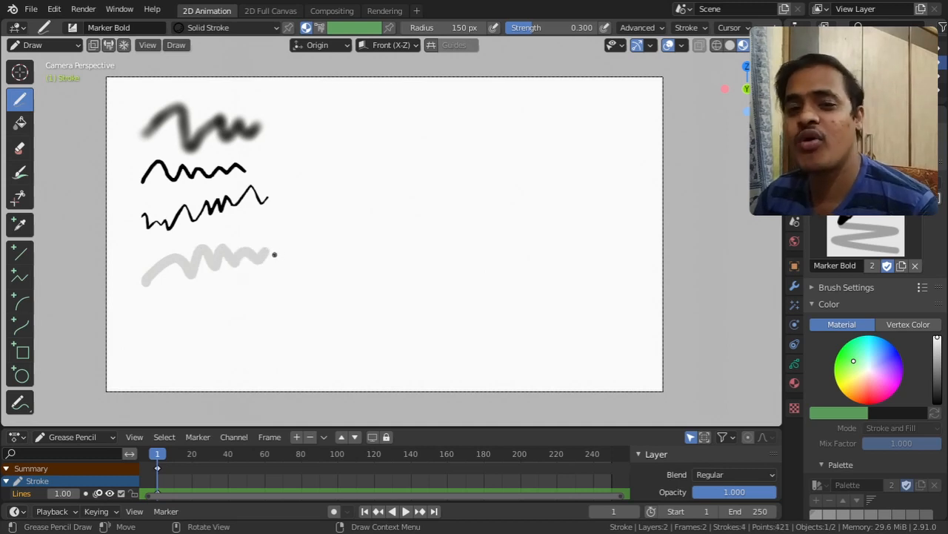
Draw a Marker Bold stroke at strength 1.000 below the grey one, and a wavy Marker Chisel stroke in the canvas's upper middle.
drag(535, 27, 599, 27)
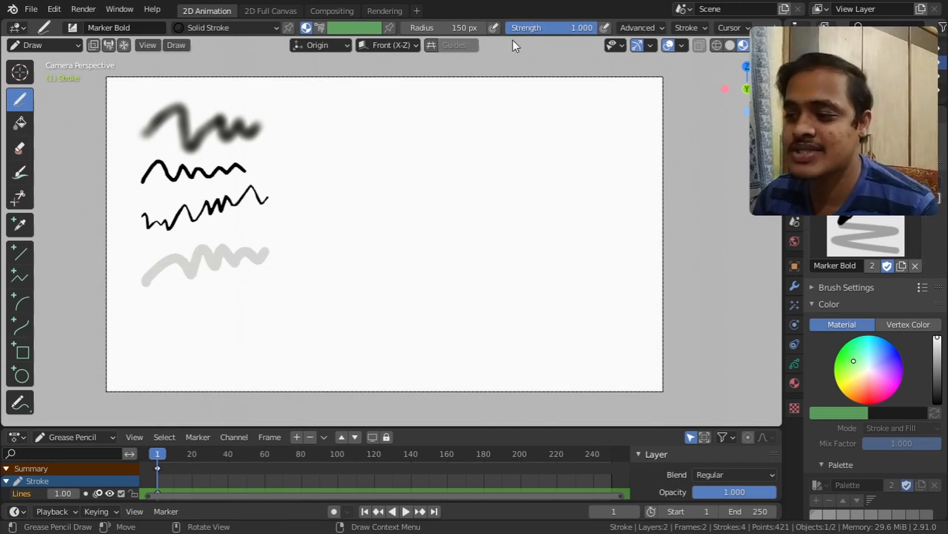
drag(153, 311, 284, 287)
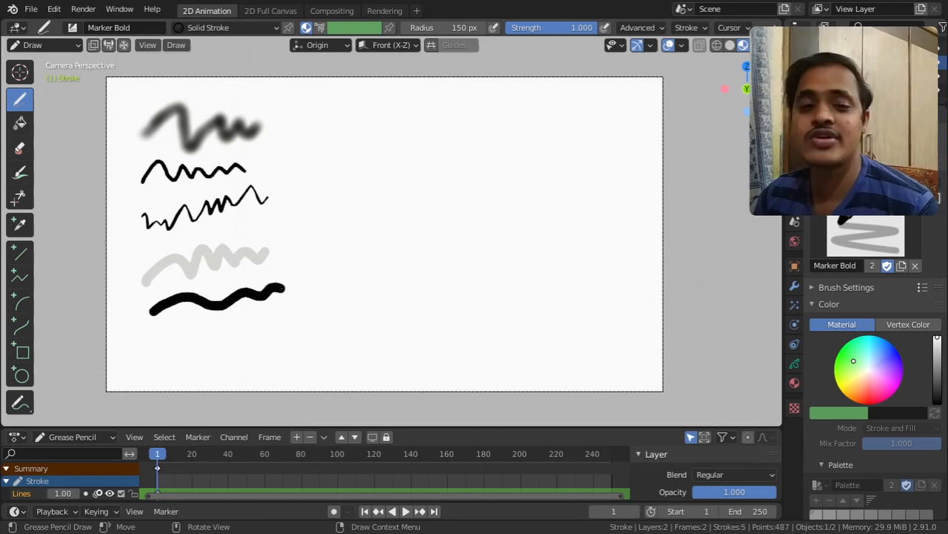
click(71, 30)
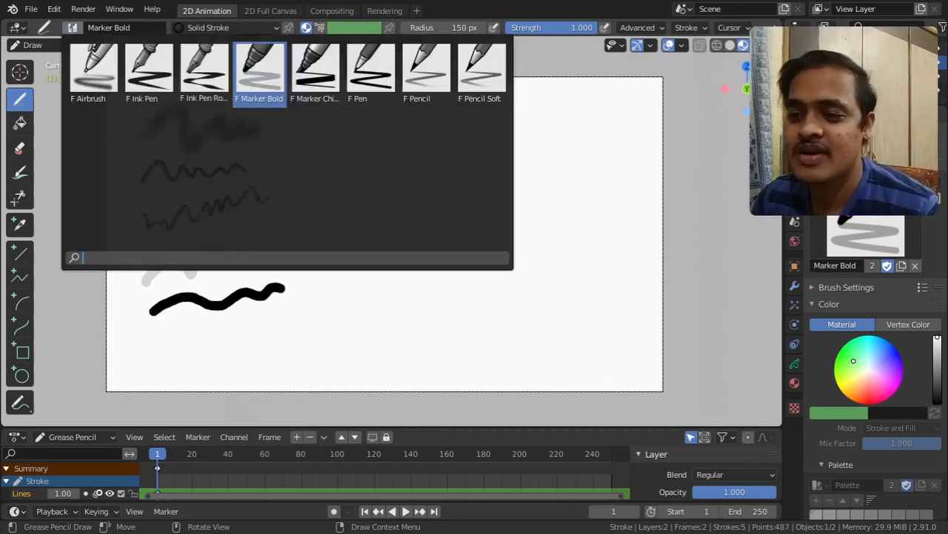
click(308, 78)
mouse_move(336, 122)
mouse_down()
mouse_move(436, 103)
mouse_move(463, 104)
mouse_move(518, 135)
mouse_move(572, 124)
mouse_up()
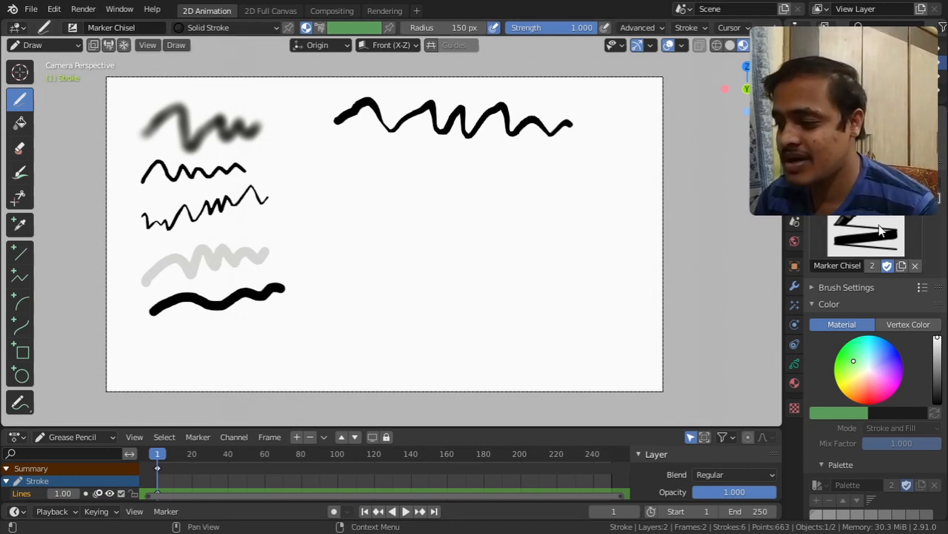
Compare the previews of the Marker Bold and Marker Chisel brush presets, ending on Marker Chisel.
click(72, 27)
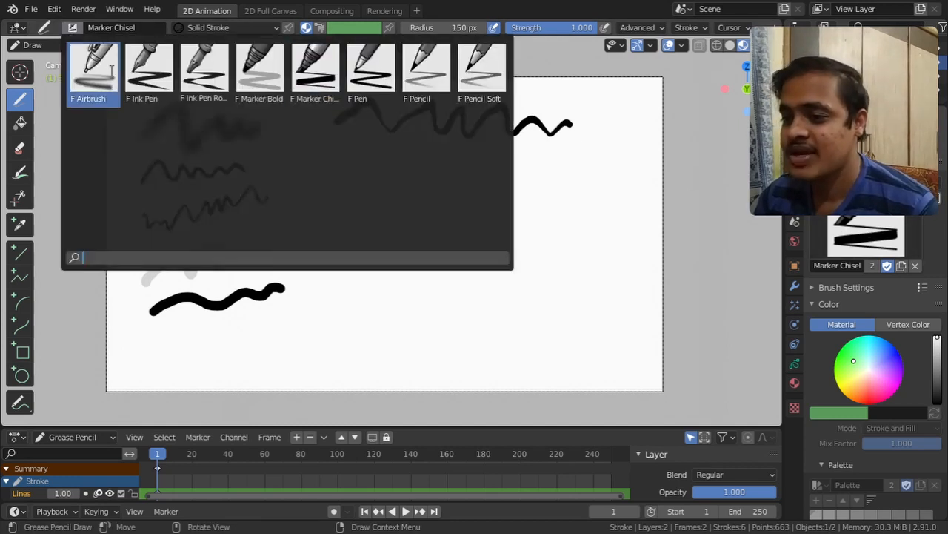
click(260, 74)
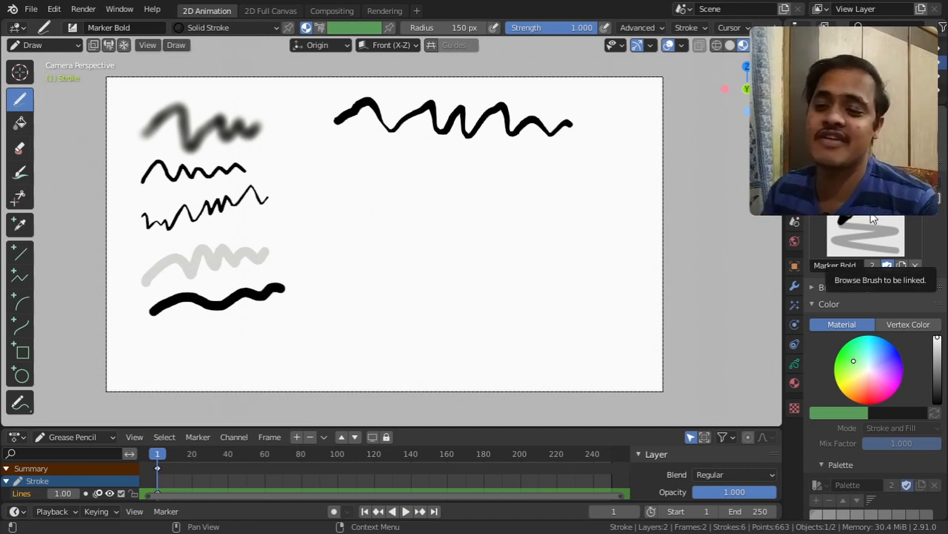
click(130, 29)
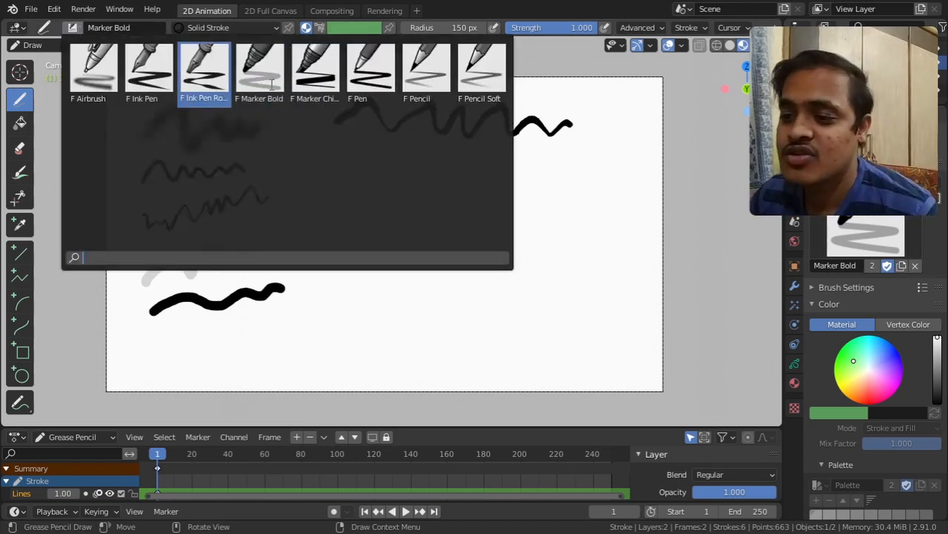
click(297, 75)
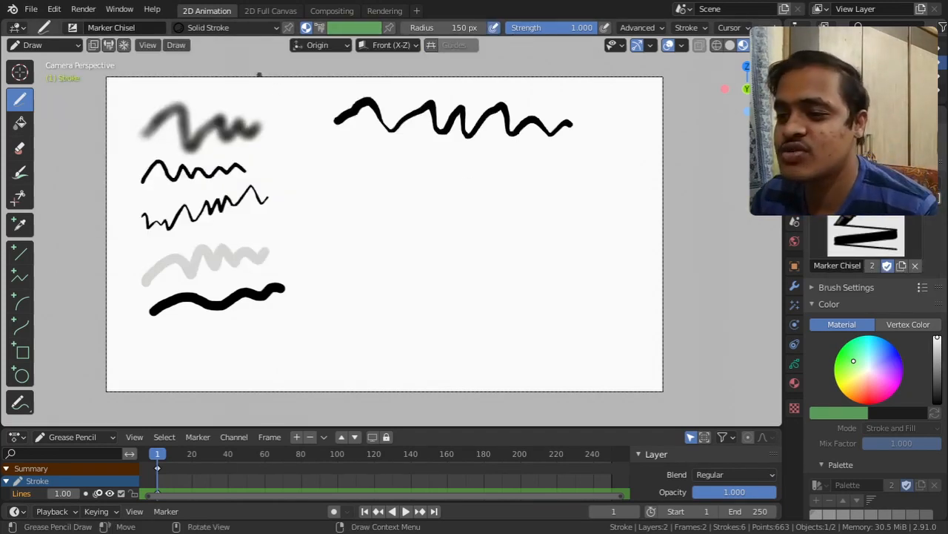
Draw a wavy test stroke with the Pen brush below the Marker Chisel line.
click(74, 30)
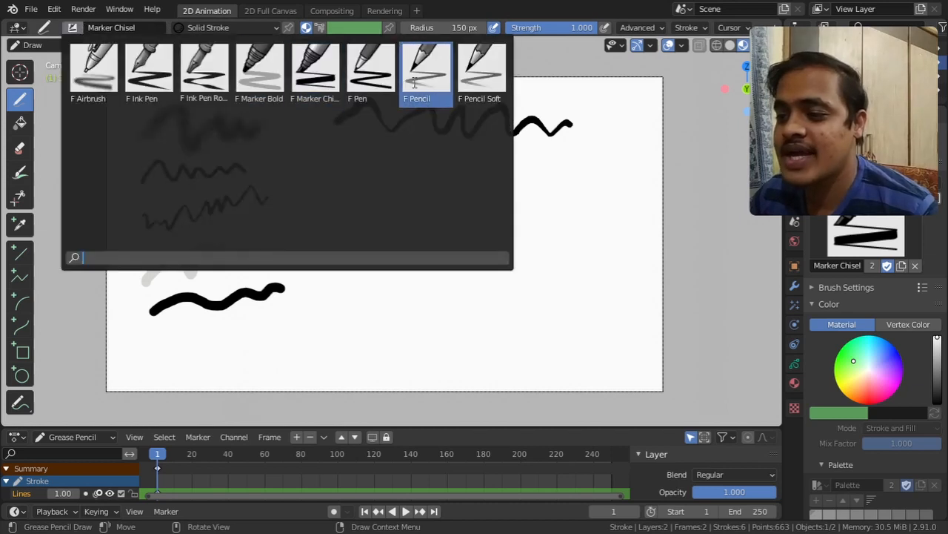
click(371, 74)
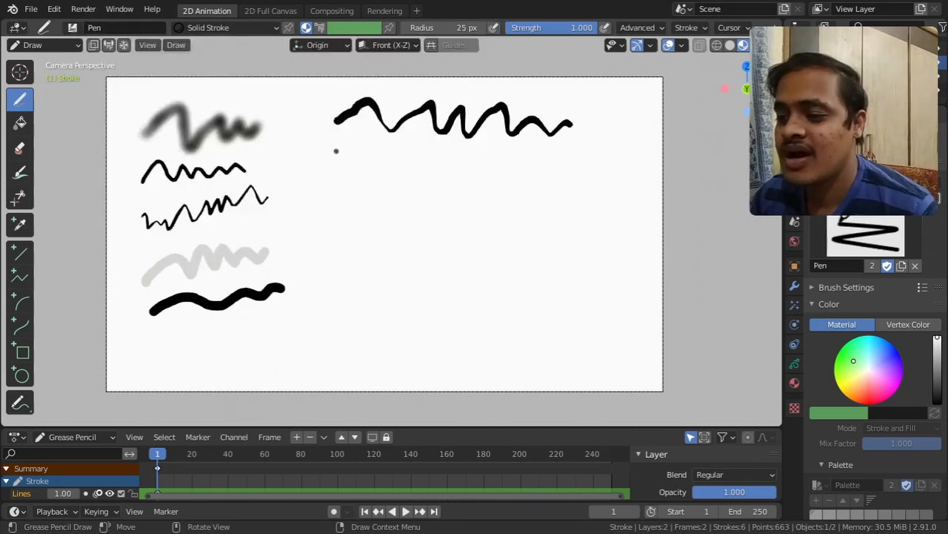
drag(474, 181, 559, 157)
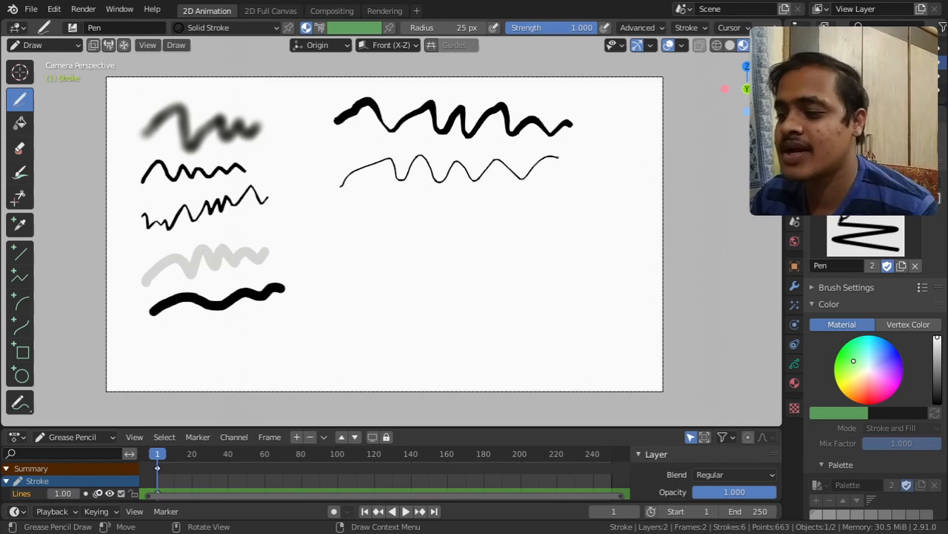
Draw a wavy Pencil stroke below the Pen line, and set the Pencil brush's strength to 1.000.
click(74, 29)
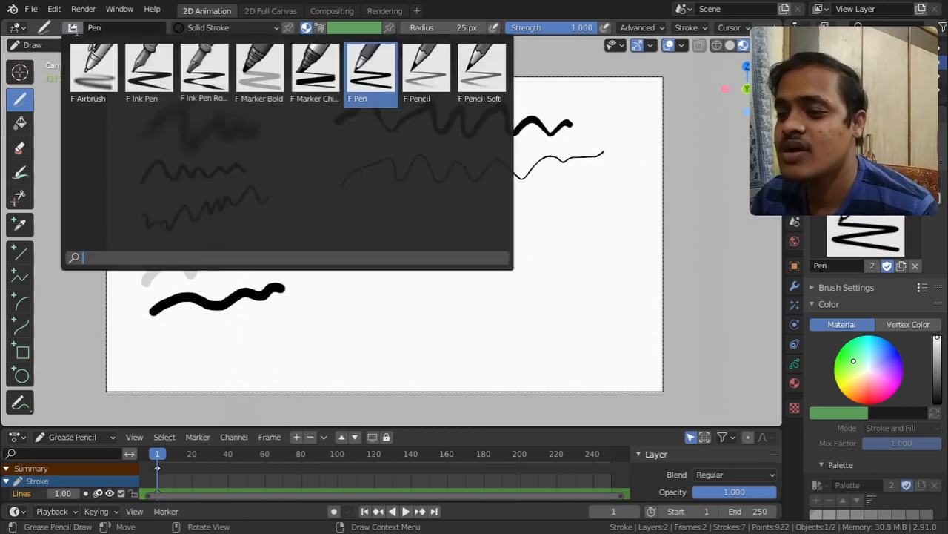
click(417, 77)
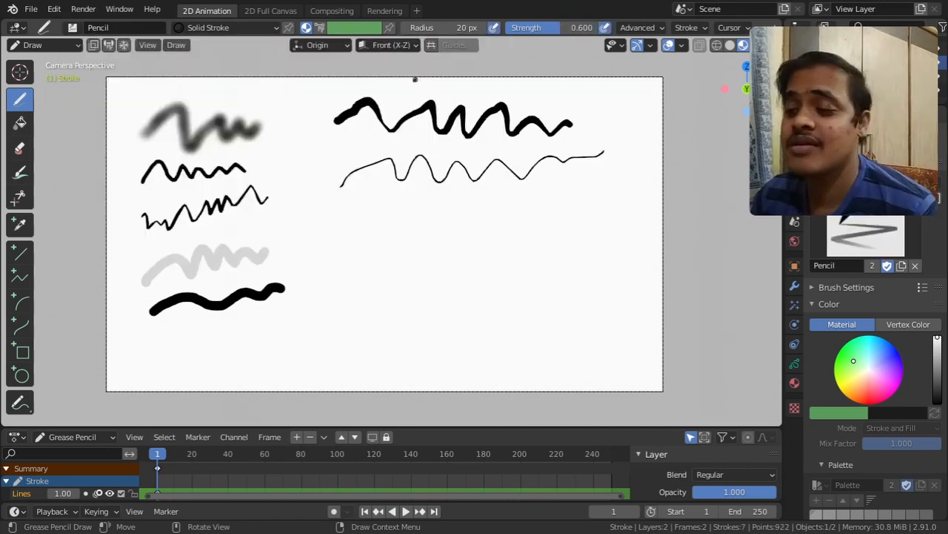
drag(350, 219, 380, 215)
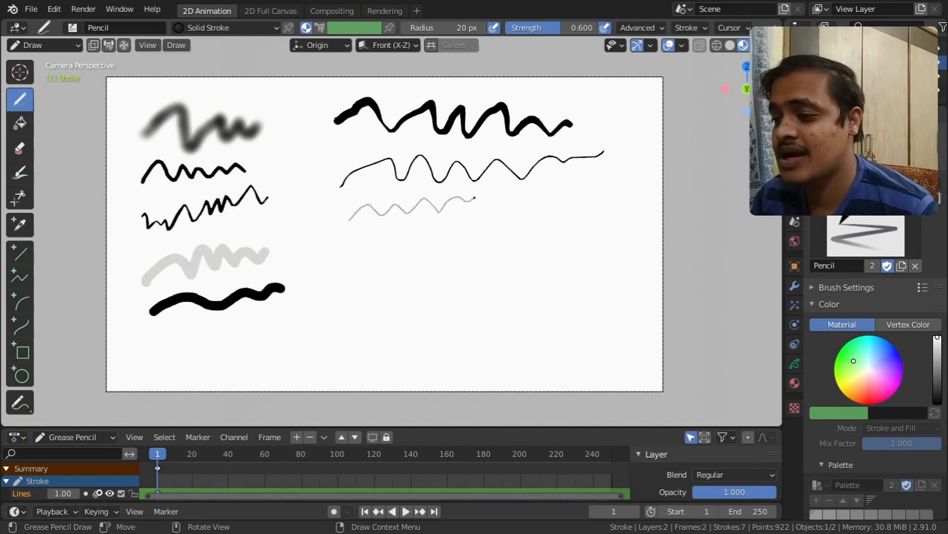
drag(524, 203, 566, 188)
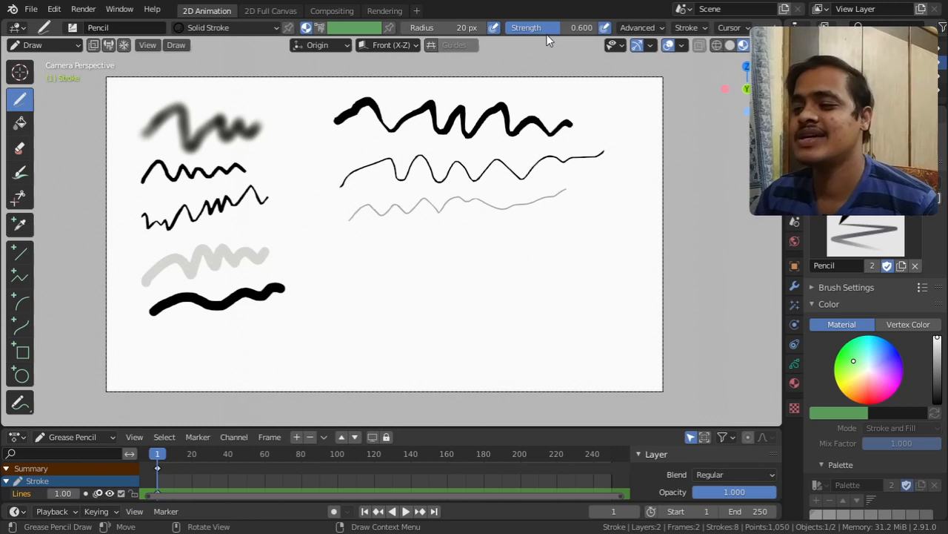
drag(544, 32, 592, 31)
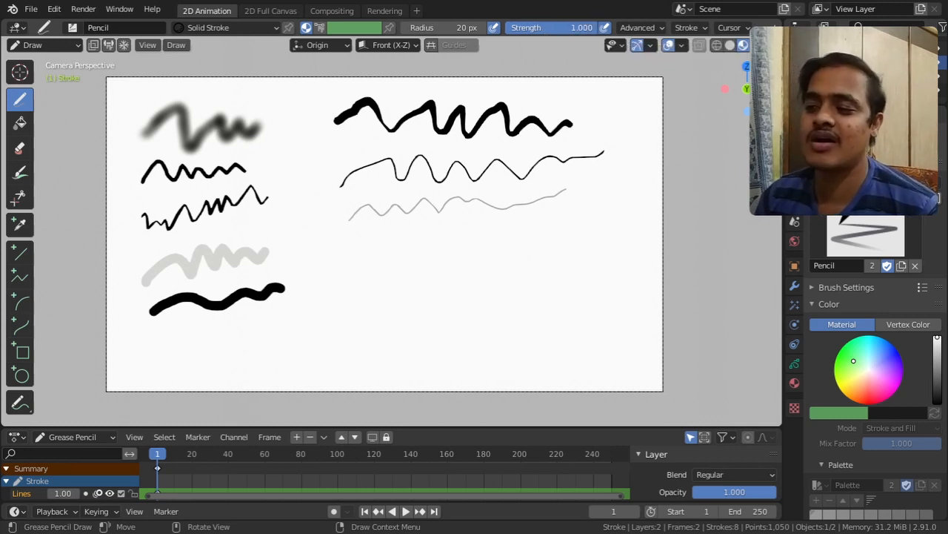
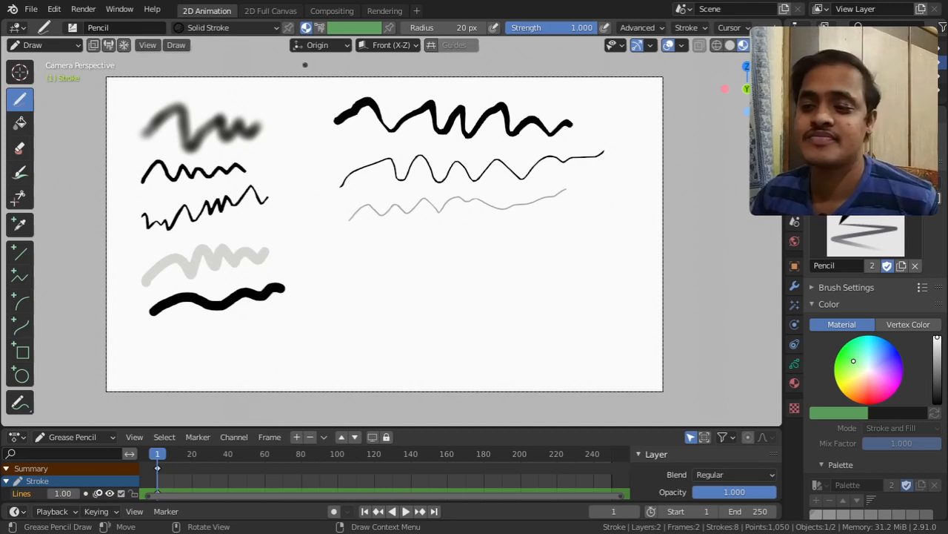
Switch to the Squares Stroke material, try it with a short Pencil stroke over the existing lines, and undo that stroke.
click(274, 30)
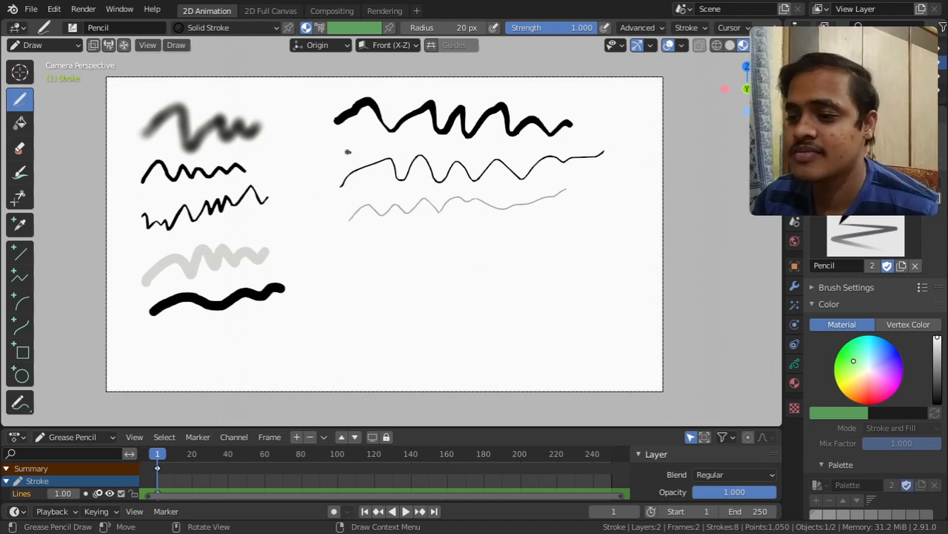
click(235, 29)
click(179, 73)
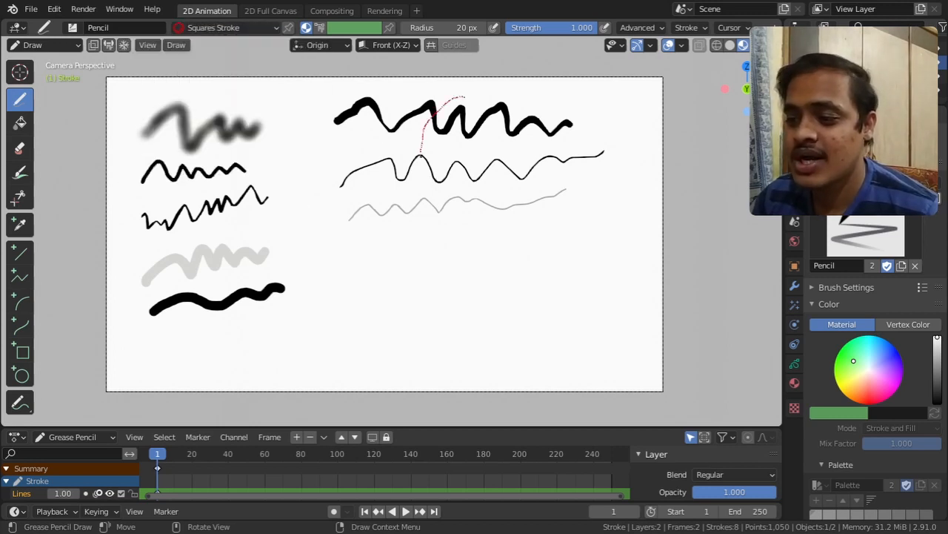
key(ctrl+z)
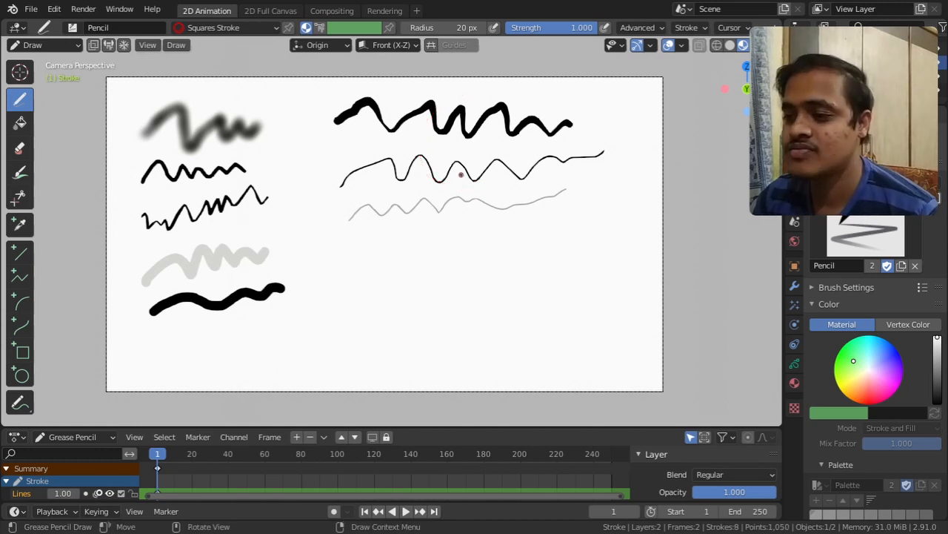
Draw a red circle with the Ink Pen and the Squares Stroke material over the wavy lines in the canvas's upper middle.
click(73, 27)
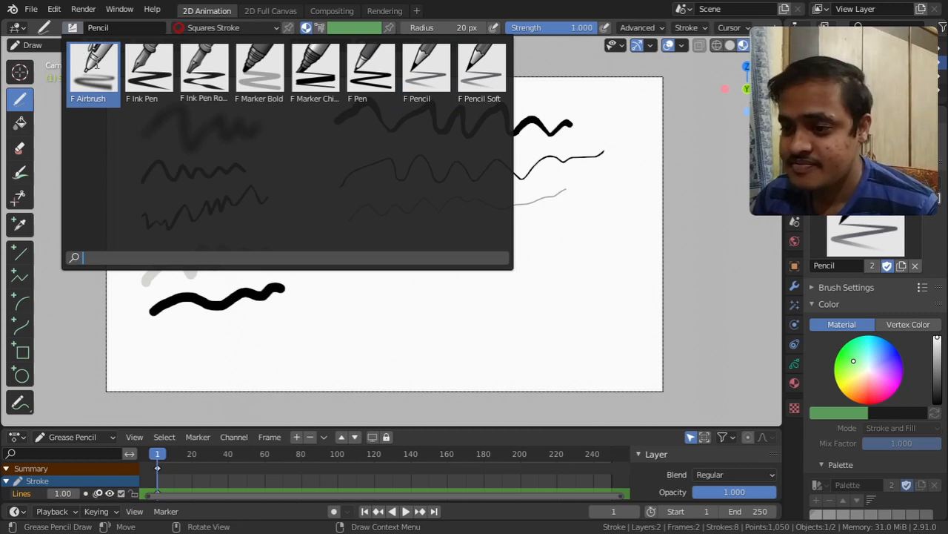
click(140, 74)
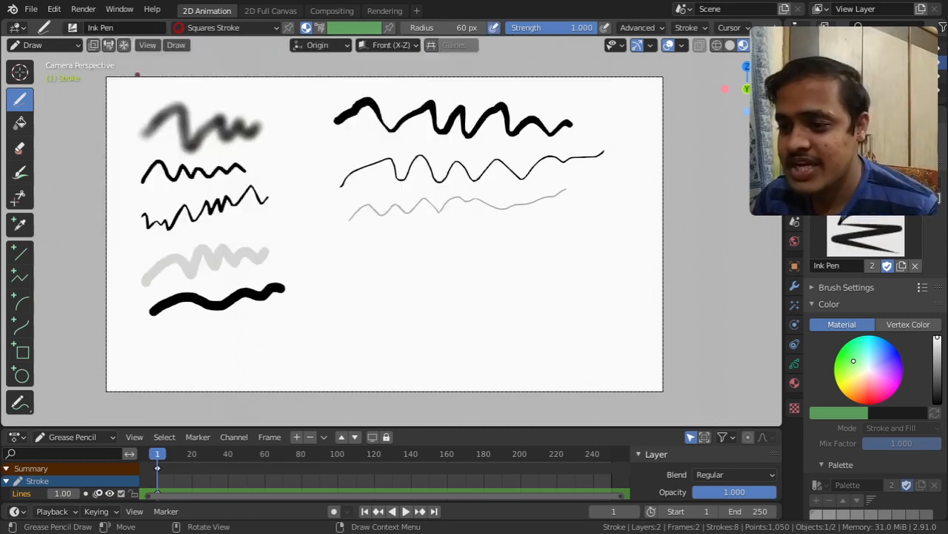
mouse_move(462, 117)
mouse_down()
mouse_move(401, 153)
mouse_move(441, 220)
mouse_move(504, 169)
mouse_move(471, 113)
mouse_move(415, 128)
mouse_move(400, 175)
mouse_move(452, 215)
mouse_move(490, 178)
mouse_move(466, 113)
mouse_up()
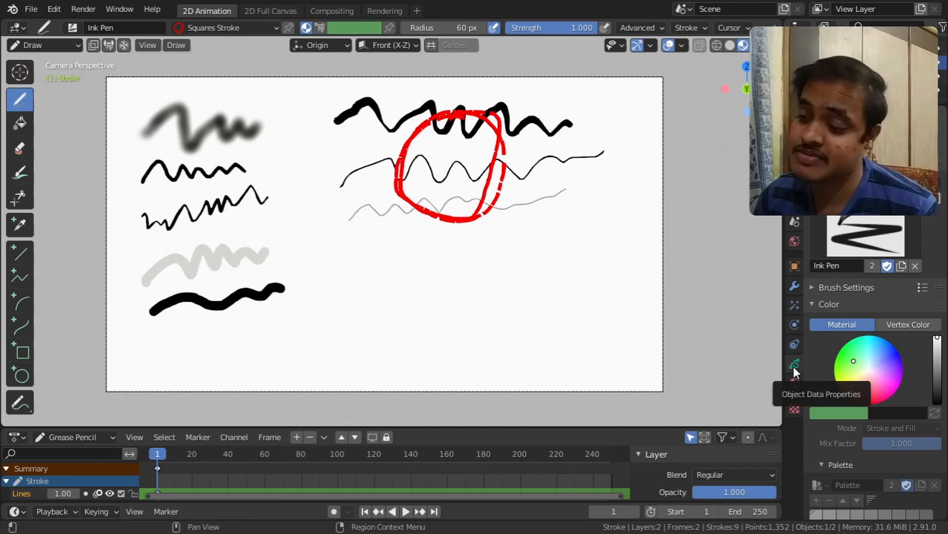
Add a new Grease Pencil layer to the Stroke object.
click(794, 366)
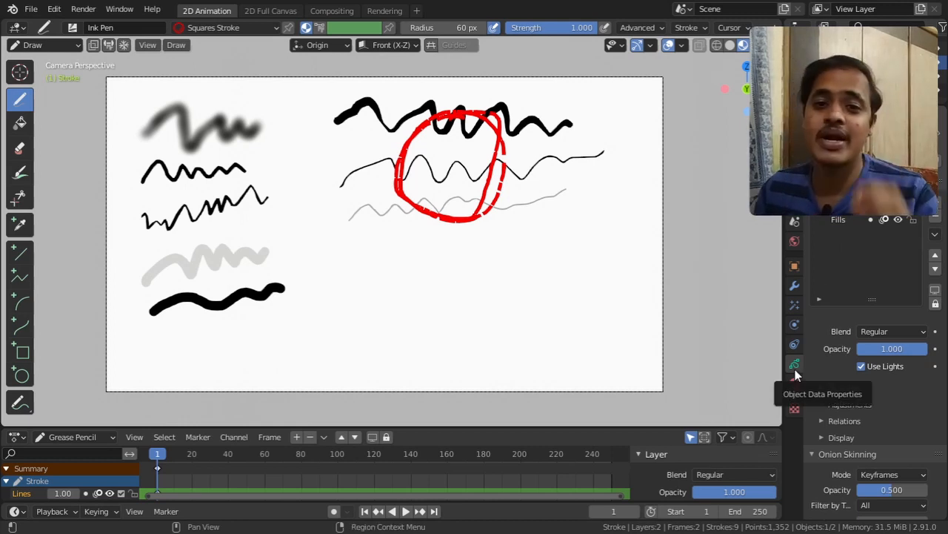
click(939, 209)
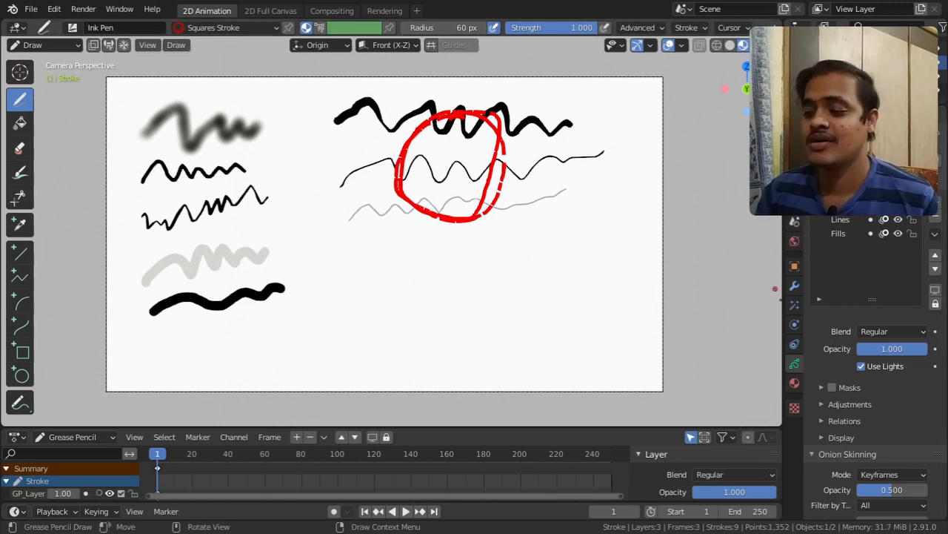
Add a material slot with a new material, and set its stroke base color to bright green.
click(794, 383)
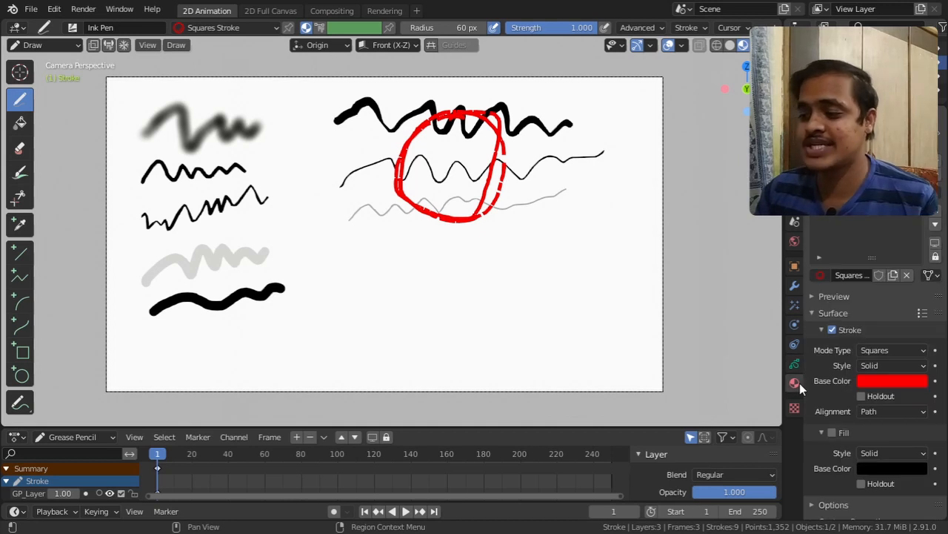
click(906, 275)
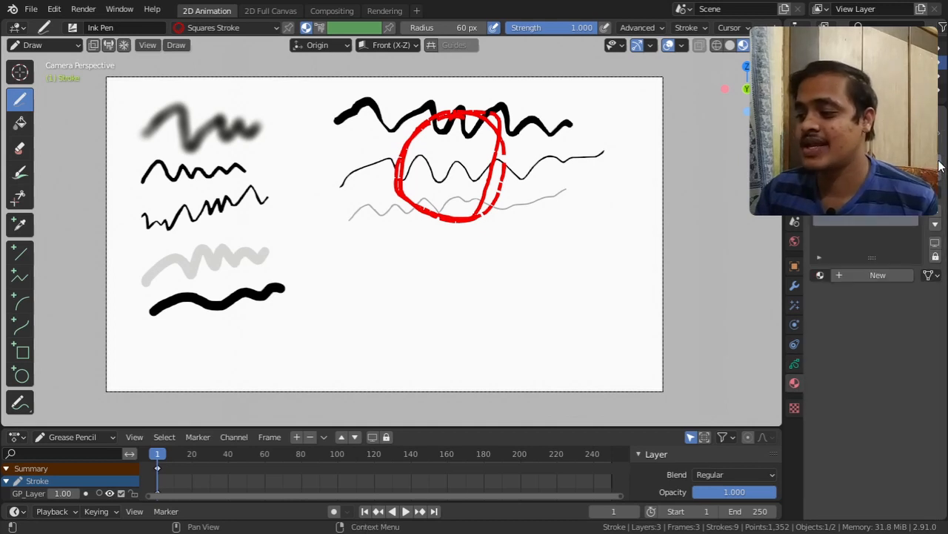
click(878, 275)
click(889, 382)
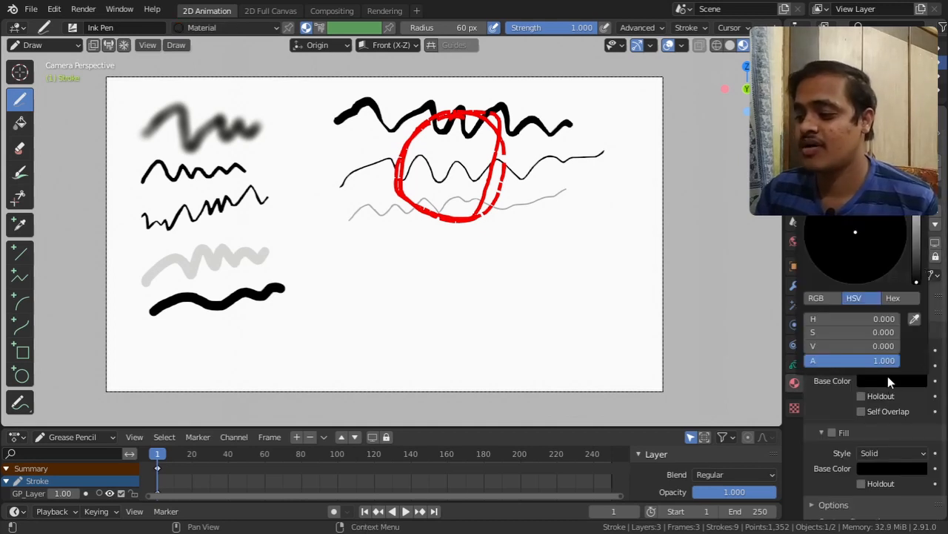
drag(919, 253, 918, 222)
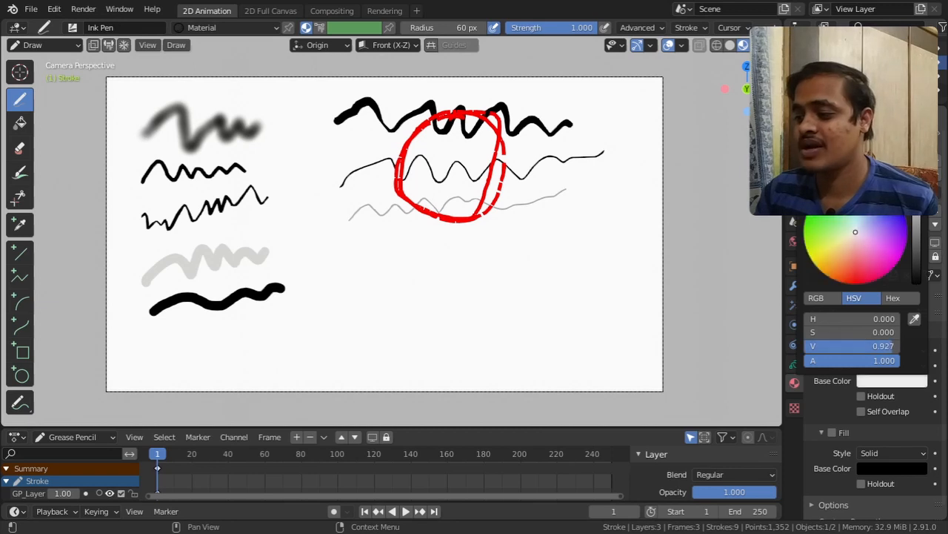
drag(859, 234, 809, 234)
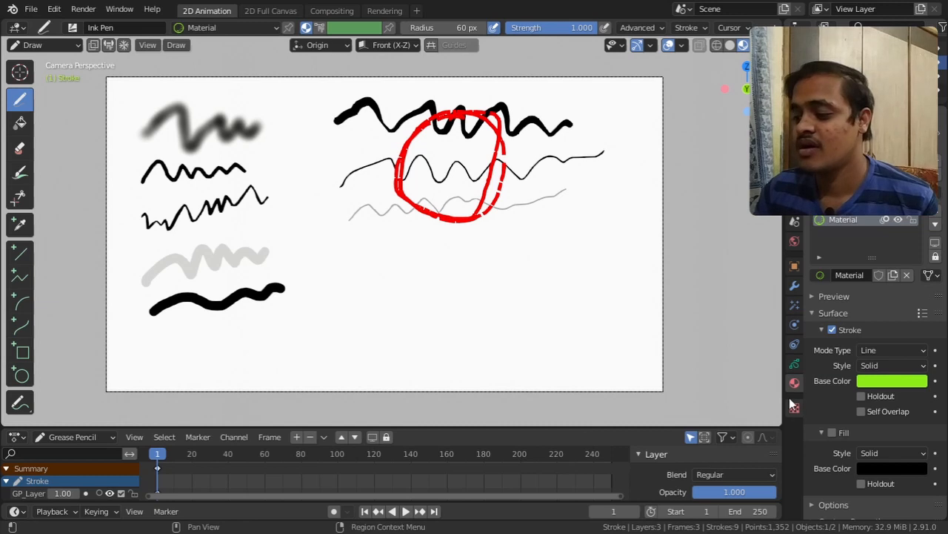
Draw a thick green Ink Pen circle on the new layer, overlapping the lower right of the red circle, and examine the overlap.
click(791, 365)
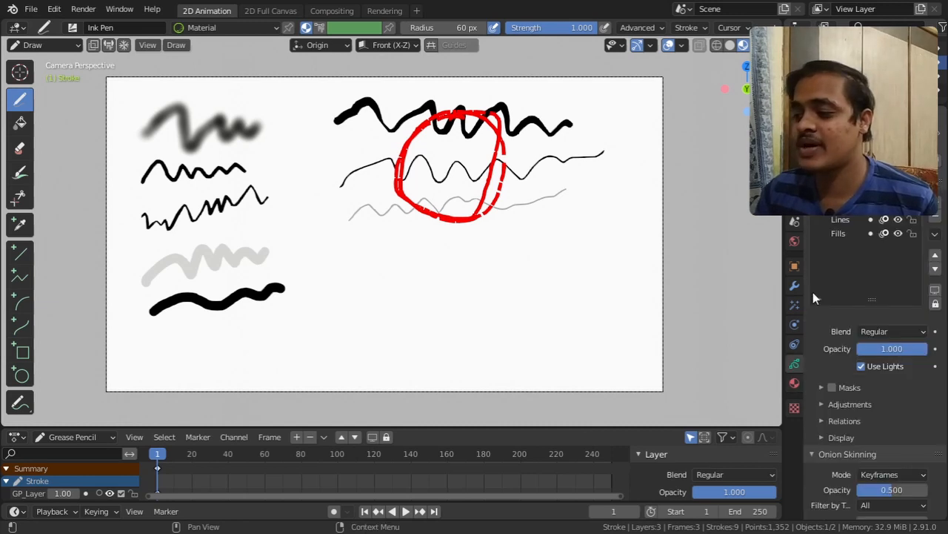
mouse_move(521, 141)
mouse_down()
mouse_move(455, 178)
mouse_move(509, 251)
mouse_move(576, 175)
mouse_up()
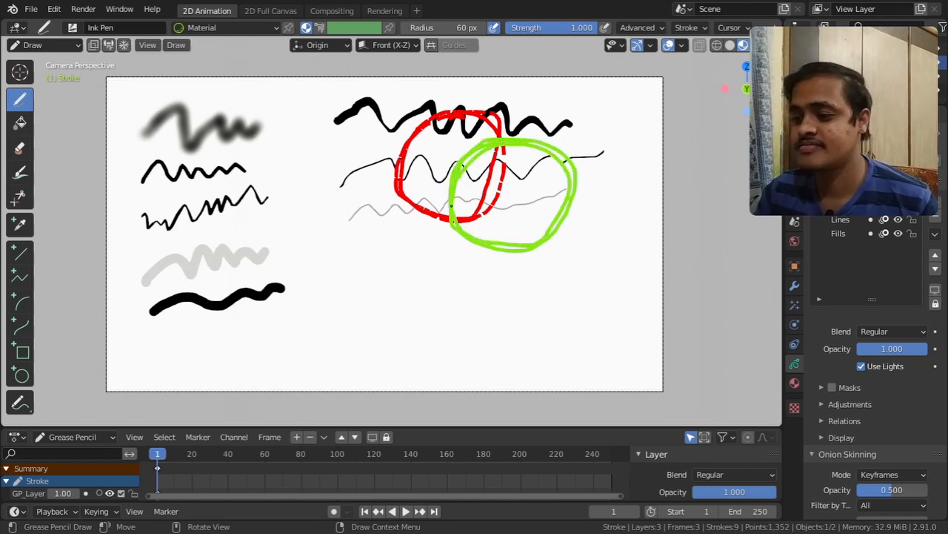
mouse_move(555, 229)
mouse_down()
mouse_move(574, 160)
mouse_move(496, 146)
mouse_up()
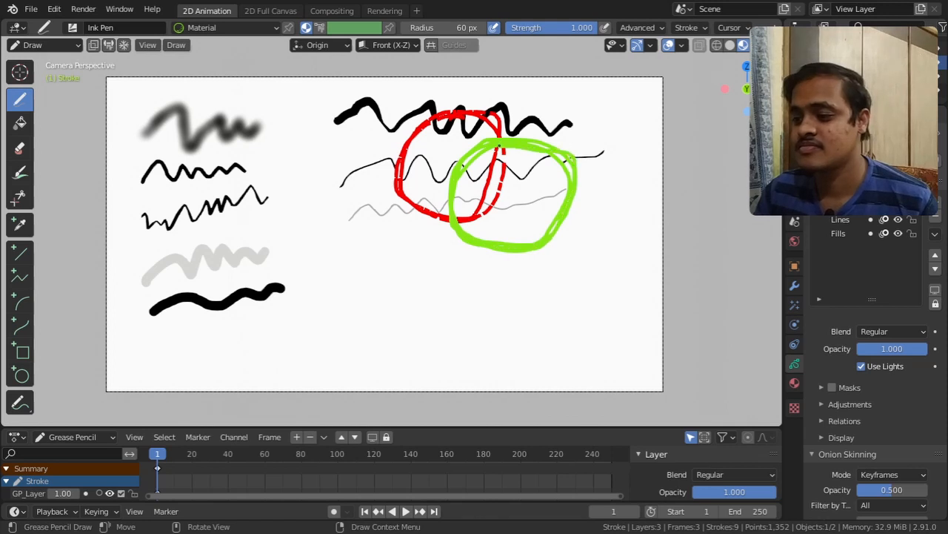
scroll(494, 142, up, 3)
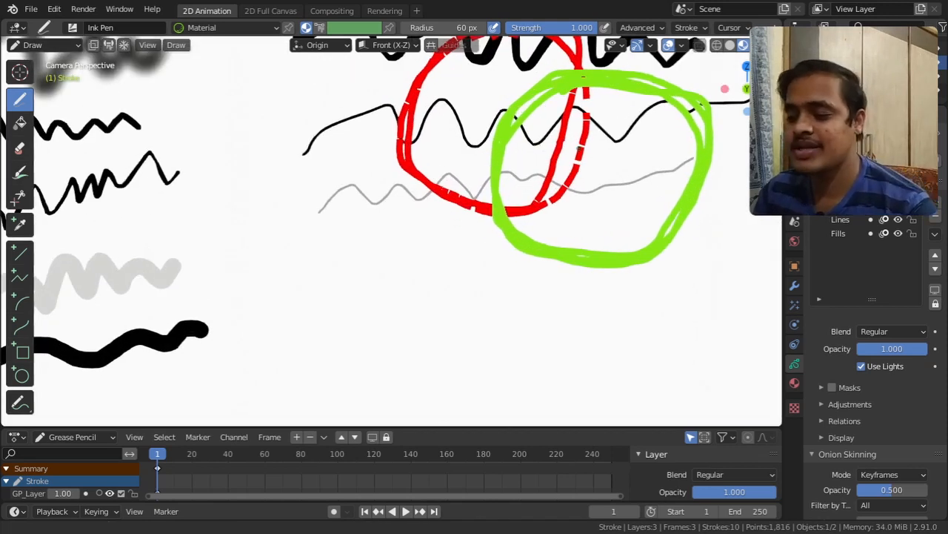
scroll(512, 170, down, 3)
scroll(528, 200, up, 4)
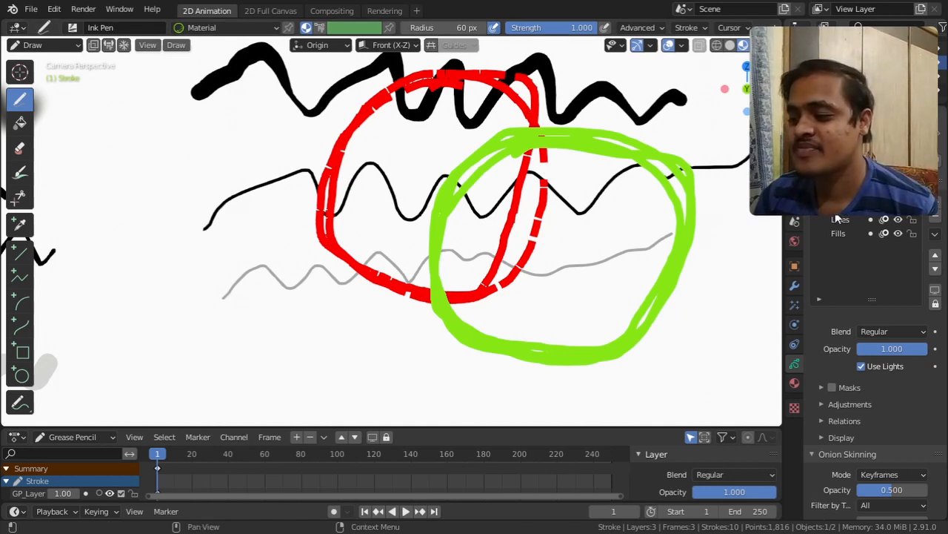
Move the green circle's layer below the Lines layer, and toggle its visibility to check which strokes it holds.
click(935, 272)
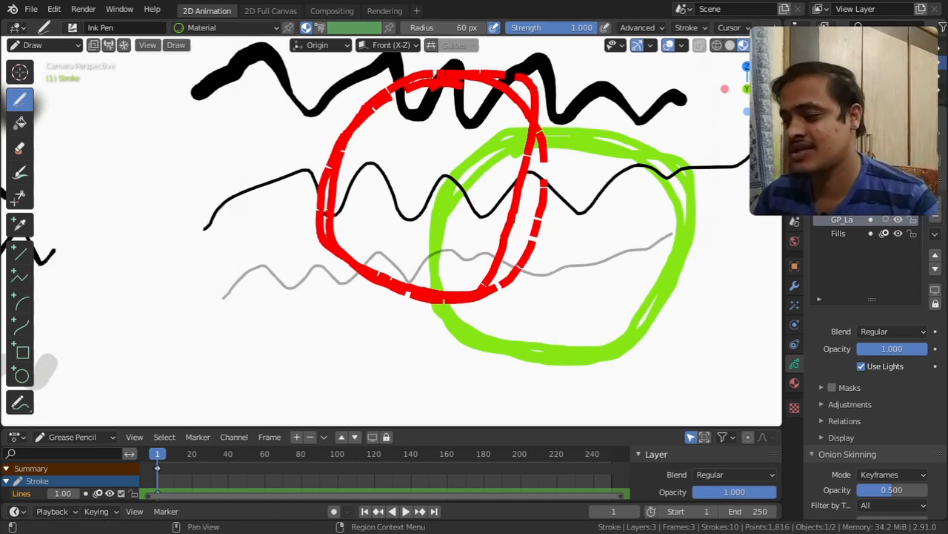
click(900, 219)
click(901, 220)
click(900, 219)
click(901, 220)
click(901, 220)
click(900, 220)
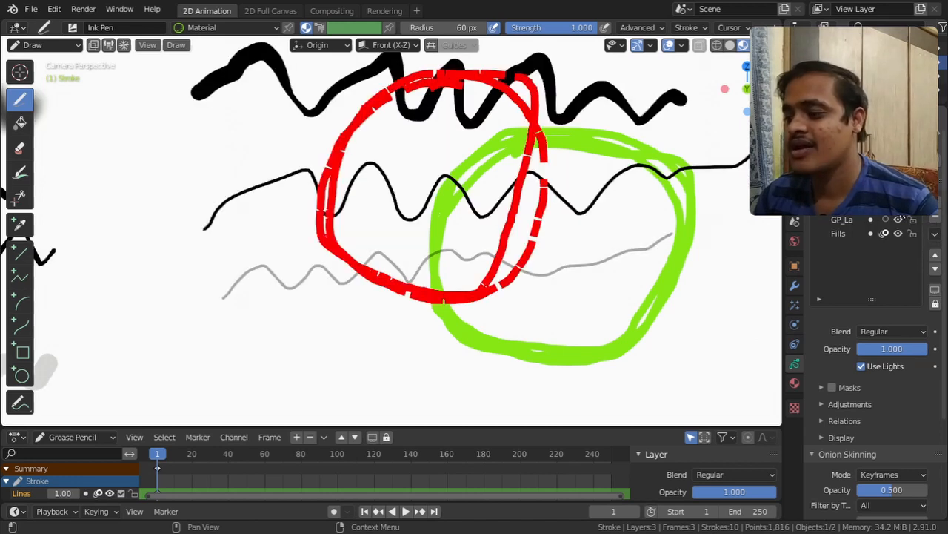
Add a Grease Pencil layer and draw a black Solid Stroke circle on it, overlapping the lower parts of the red and green circles.
click(938, 210)
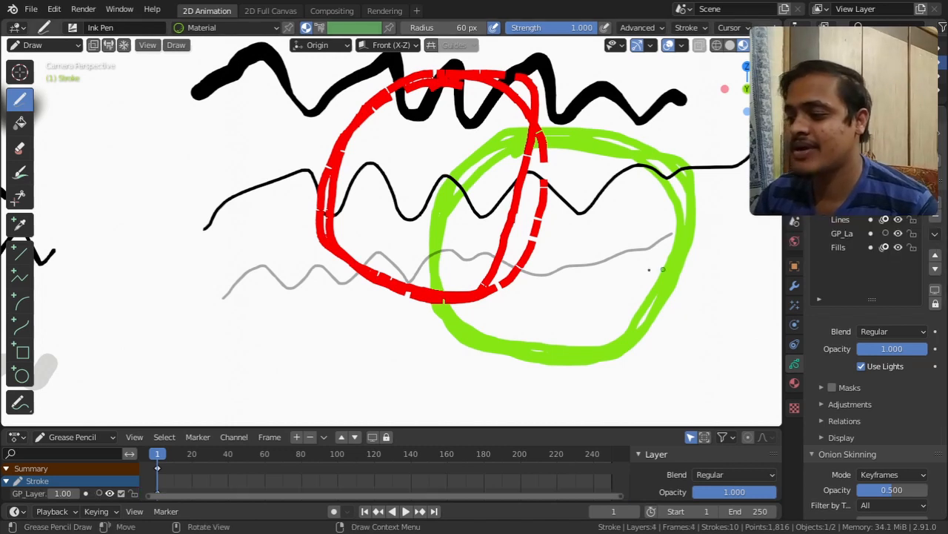
click(269, 29)
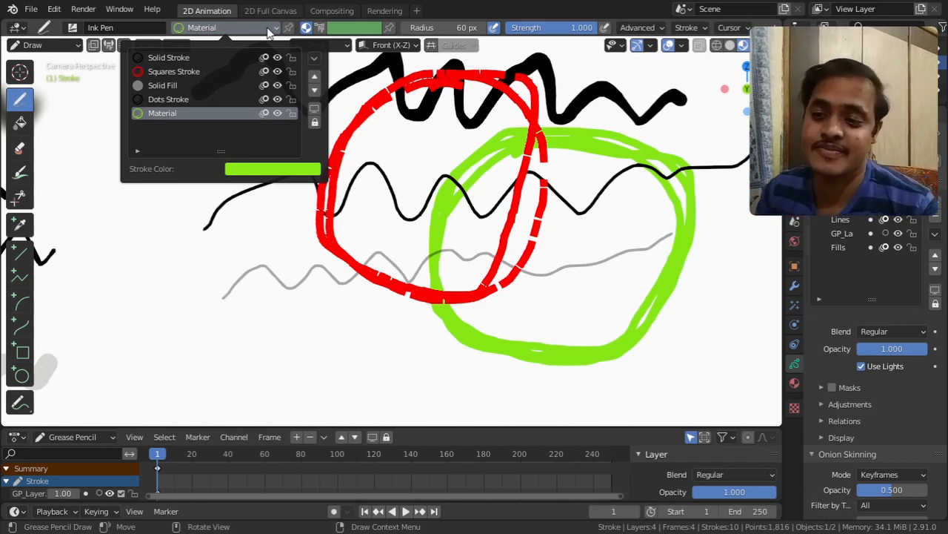
click(181, 56)
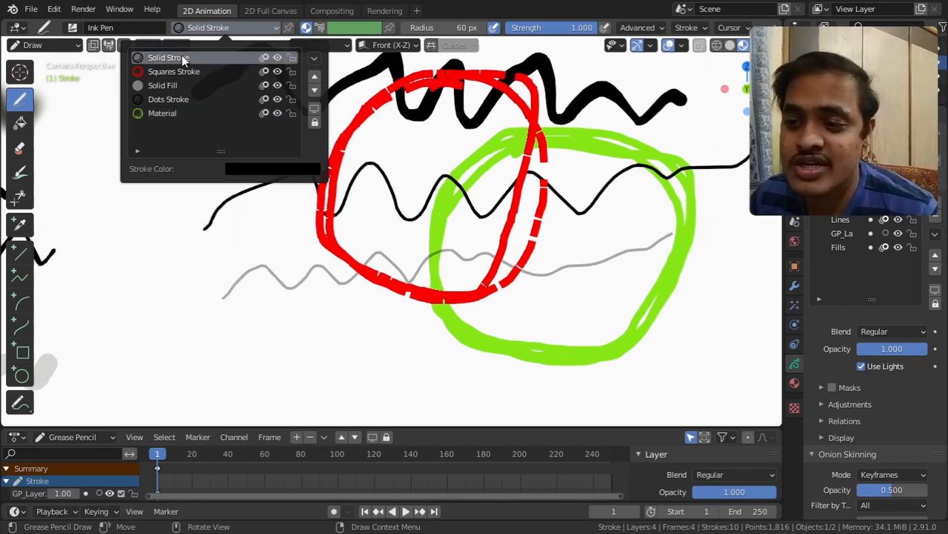
mouse_move(472, 272)
mouse_down()
mouse_move(447, 254)
mouse_move(371, 280)
mouse_move(426, 375)
mouse_move(499, 315)
mouse_move(445, 252)
mouse_move(390, 262)
mouse_move(376, 323)
mouse_move(433, 380)
mouse_move(486, 347)
mouse_move(484, 276)
mouse_move(399, 241)
mouse_up()
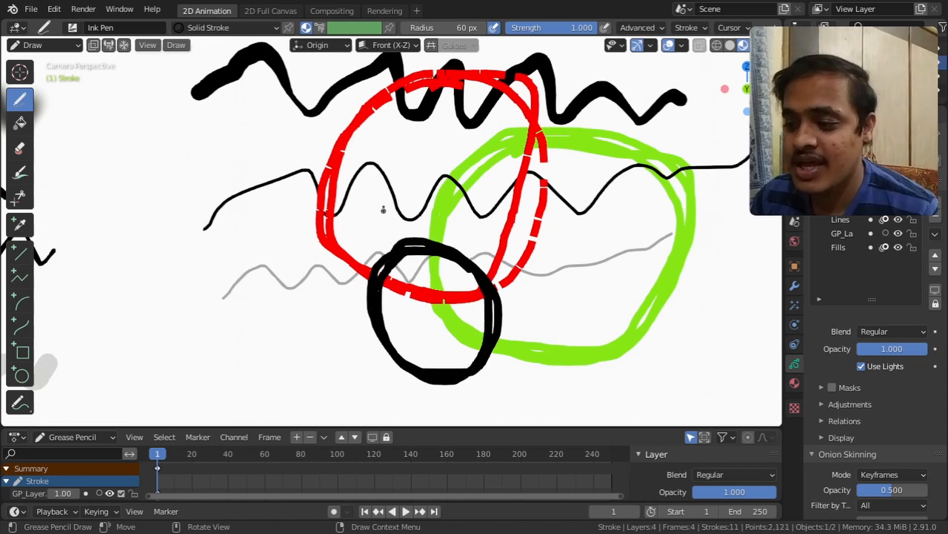
Toggle the visibility of the green circle's layer and the Lines layer to examine which strokes each contains.
scroll(383, 209, down, 1)
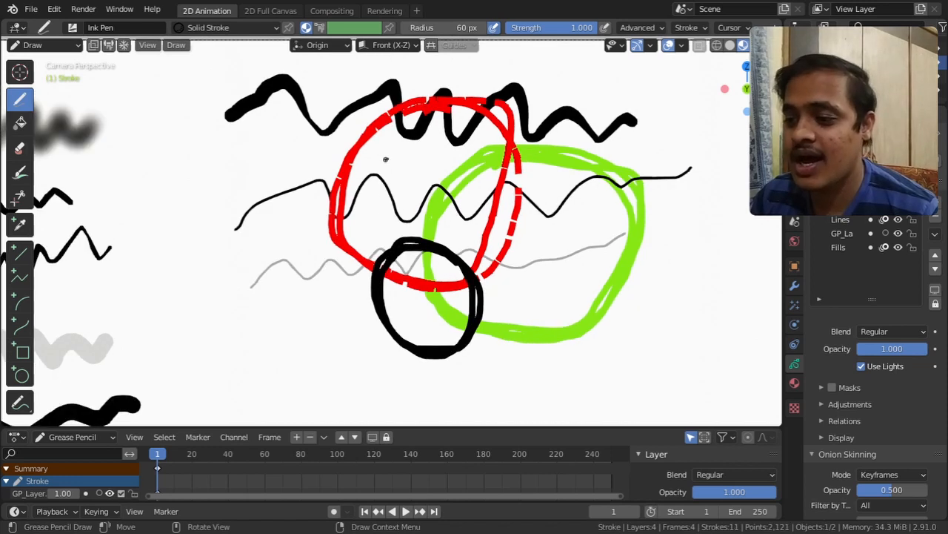
click(898, 233)
click(898, 233)
click(899, 233)
click(898, 233)
click(898, 233)
click(898, 232)
click(899, 233)
click(898, 232)
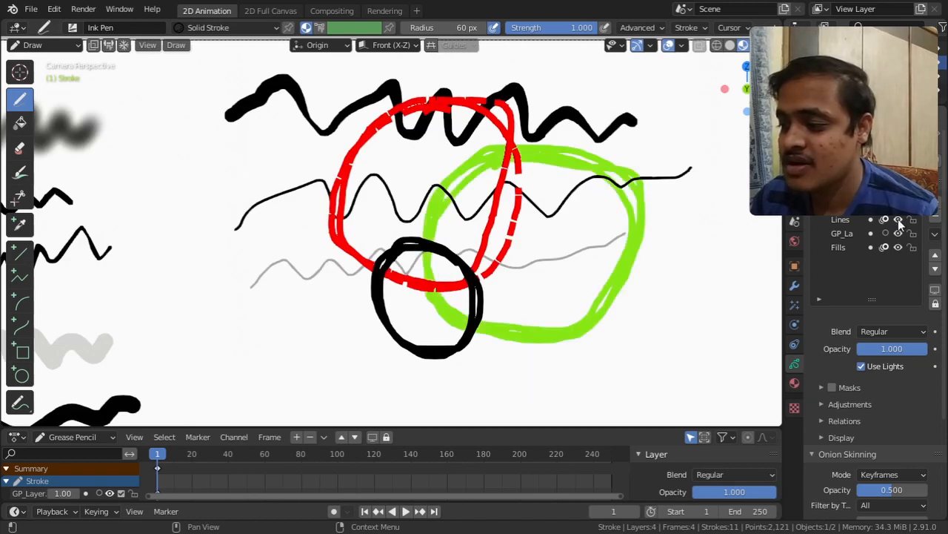
click(900, 218)
click(899, 219)
click(900, 218)
click(899, 218)
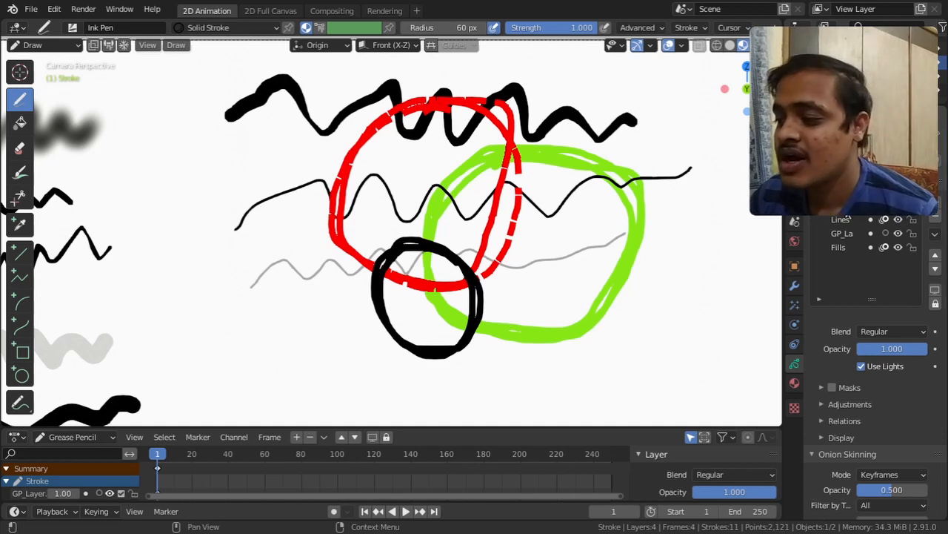
Move the black circle's layer down the stack, beneath both the Lines layer and the green circle's layer.
click(935, 270)
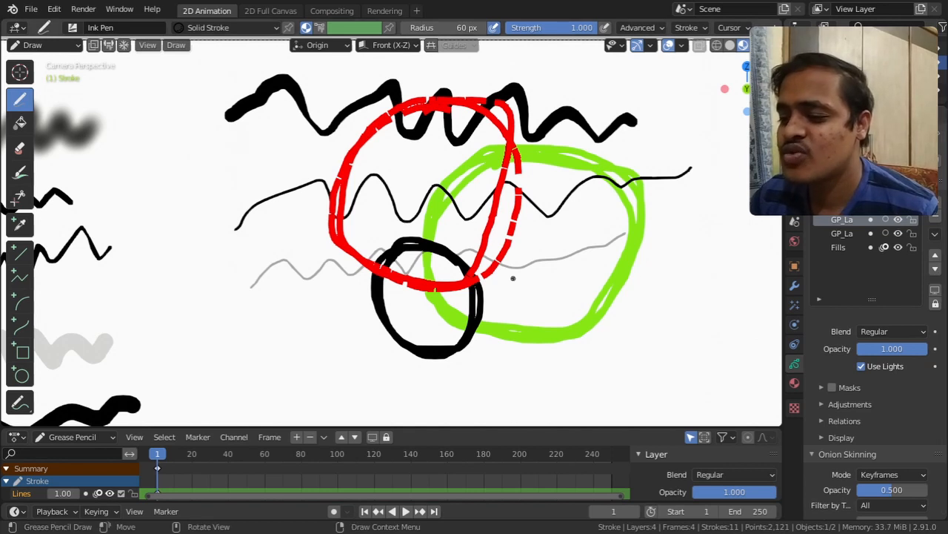
click(935, 270)
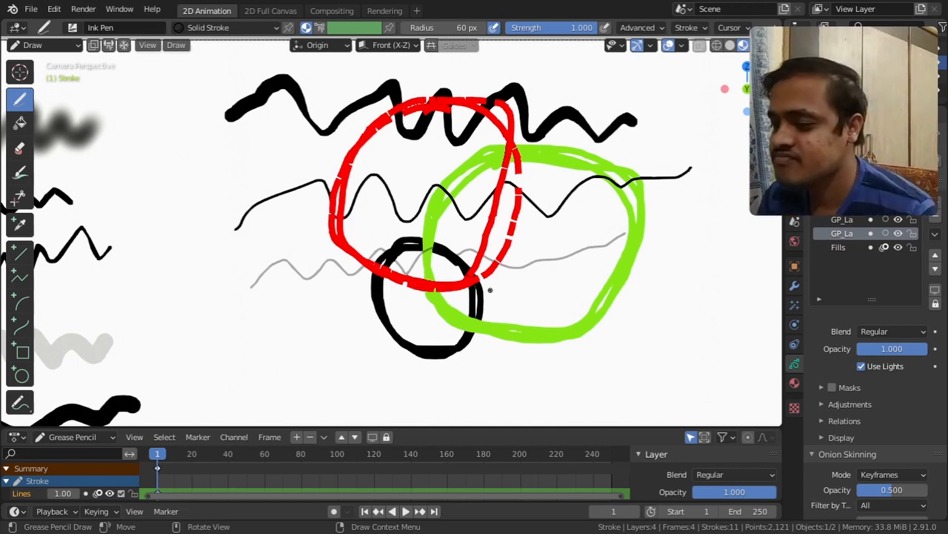
Delete all four Grease Pencil layers from the Stroke object, clearing the canvas.
scroll(470, 284, down, 4)
shift+middle_drag(471, 283, 526, 256)
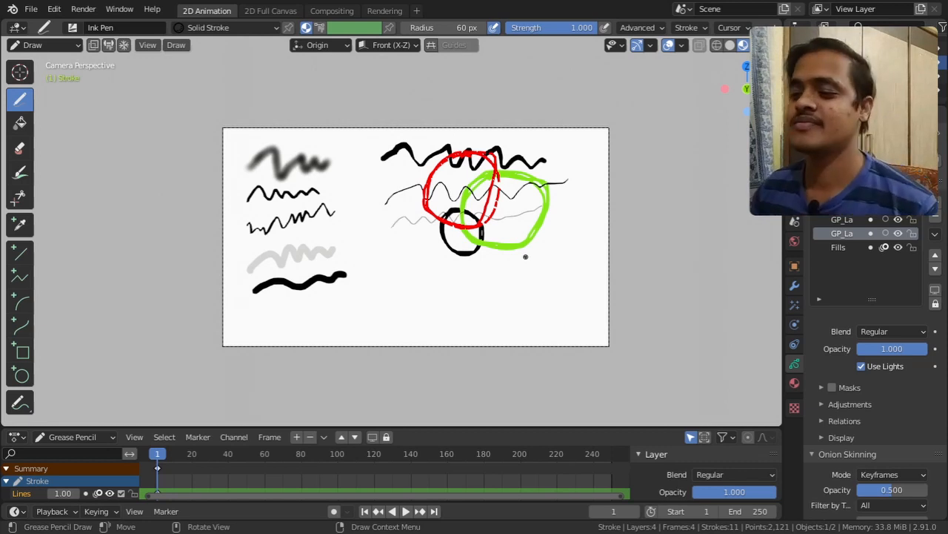
shift+middle_drag(442, 276, 442, 246)
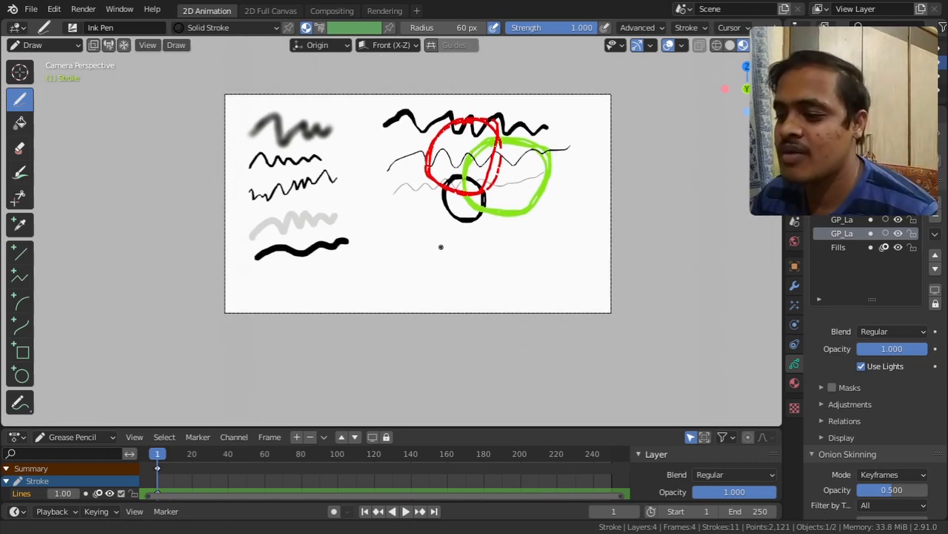
scroll(443, 252, up, 2)
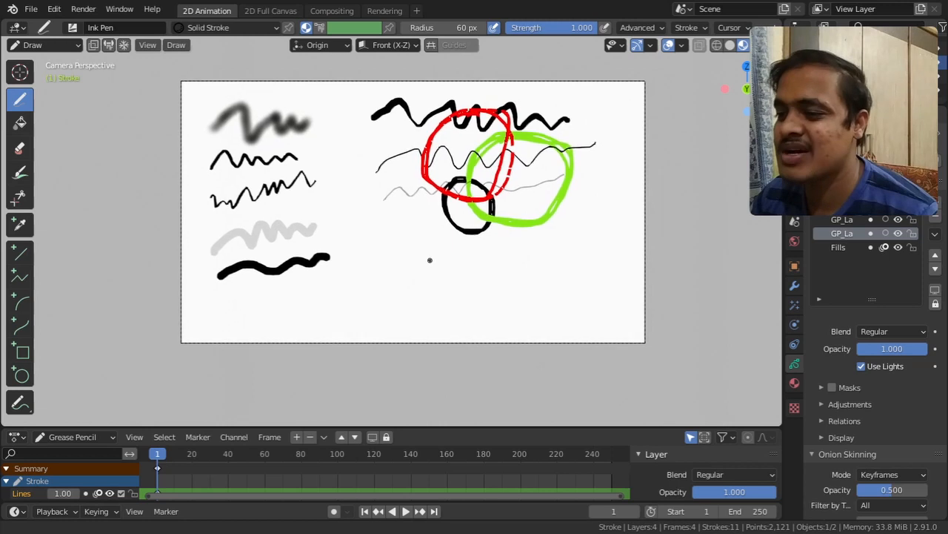
scroll(430, 261, up, 1)
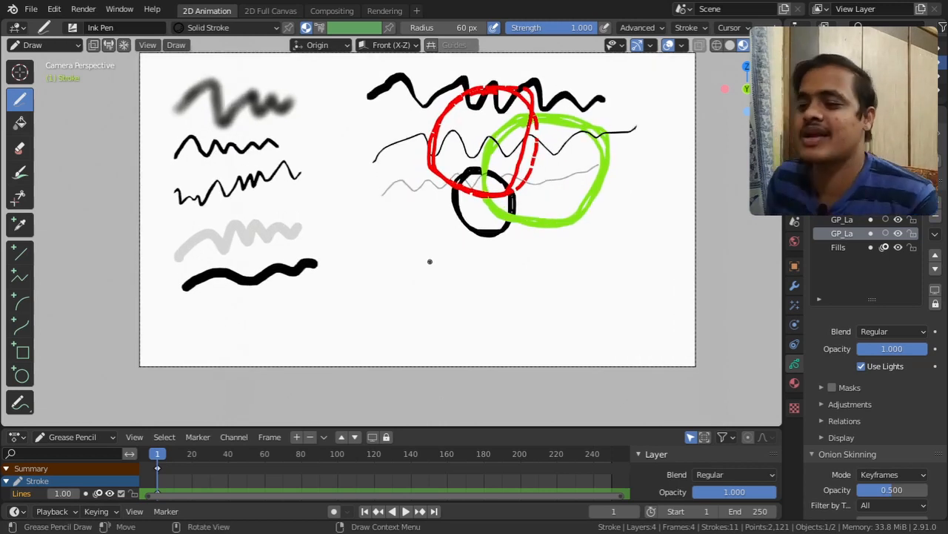
shift+middle_drag(444, 303, 425, 314)
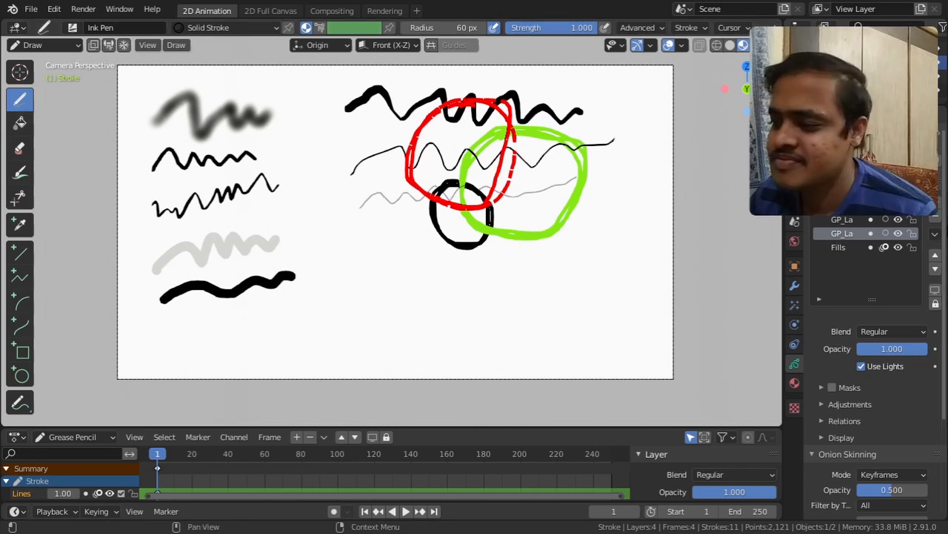
click(936, 219)
click(936, 219)
click(935, 220)
click(936, 219)
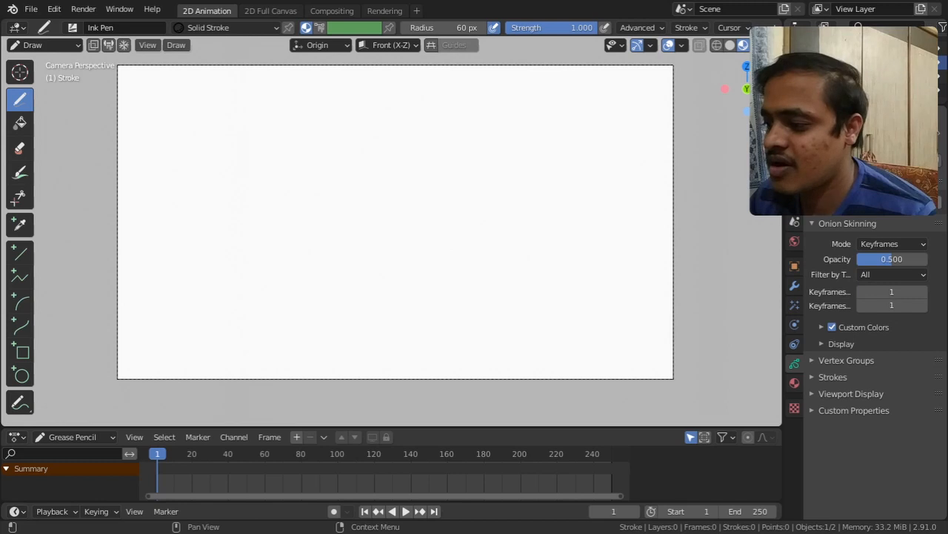
Add a new Grease Pencil layer to the Stroke object and rename it 1.
click(936, 202)
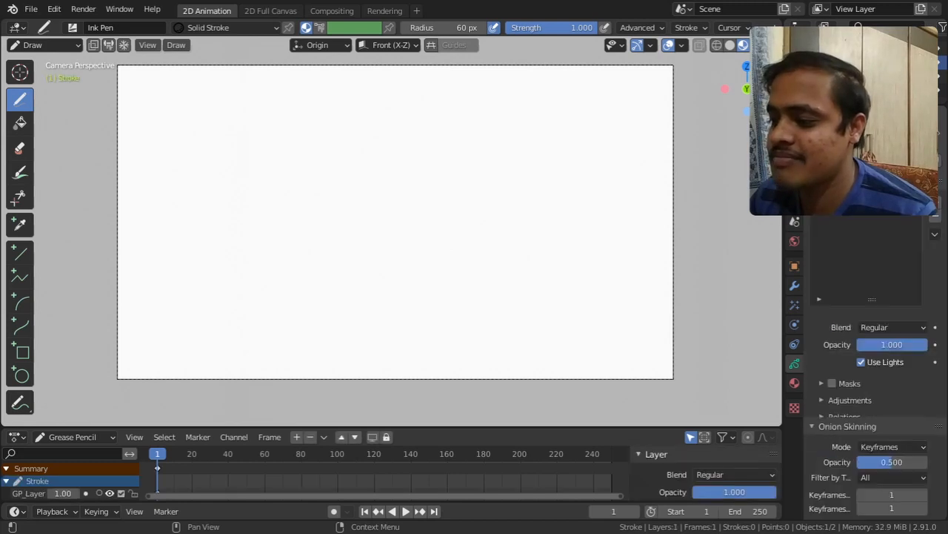
click(845, 217)
text(1)
key(Return)
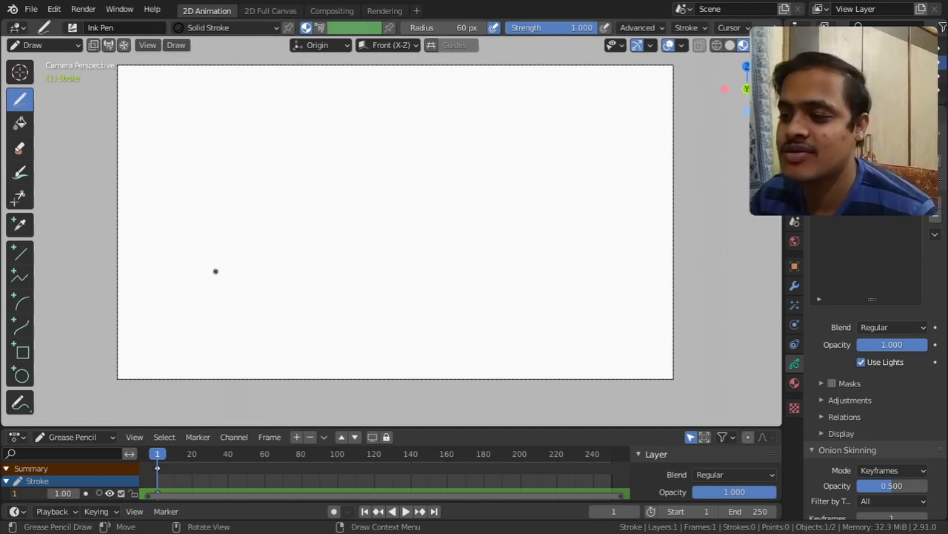
Draw a black circle near the canvas's left edge on frame 1 and another slightly to its right on frame 2.
mouse_move(188, 241)
mouse_down()
mouse_move(156, 260)
mouse_move(157, 295)
mouse_move(187, 304)
mouse_move(205, 275)
mouse_up()
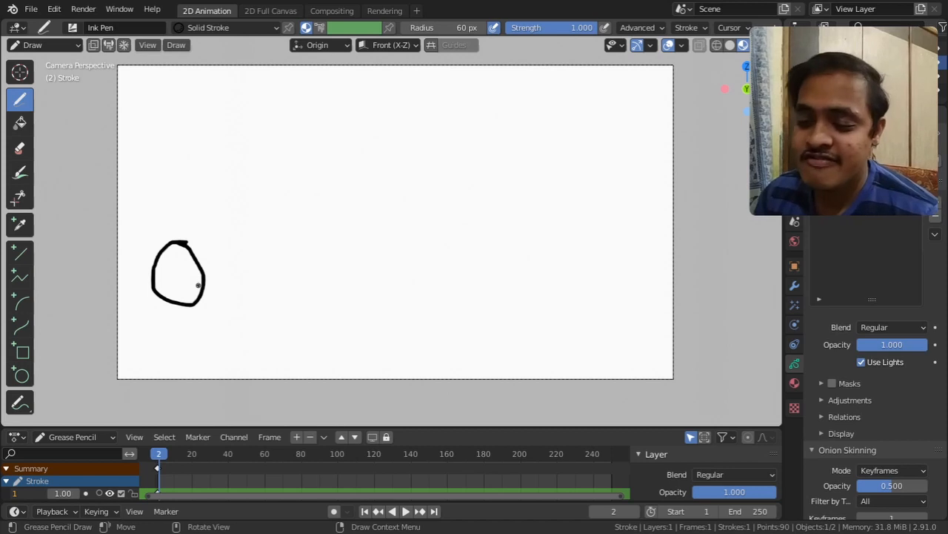
click(160, 454)
key(space)
click(157, 454)
click(159, 455)
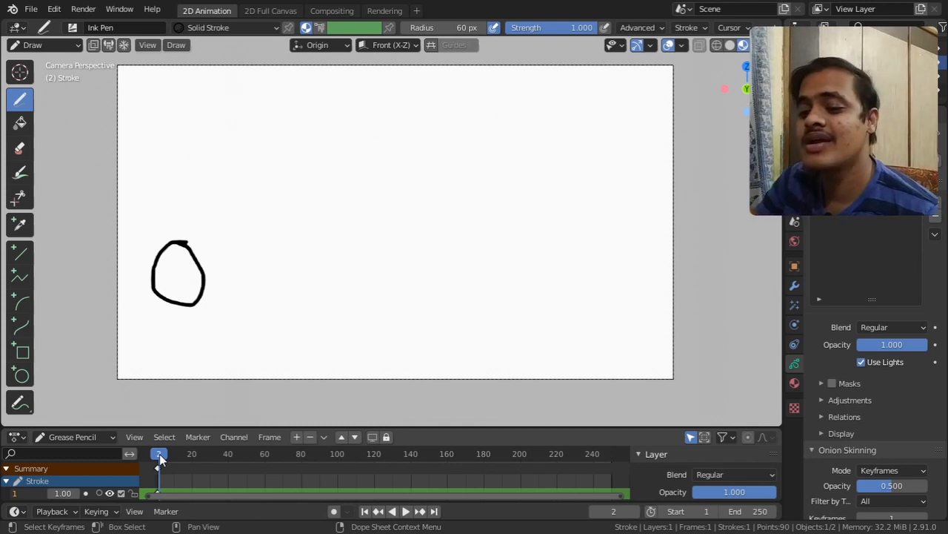
drag(211, 243, 194, 255)
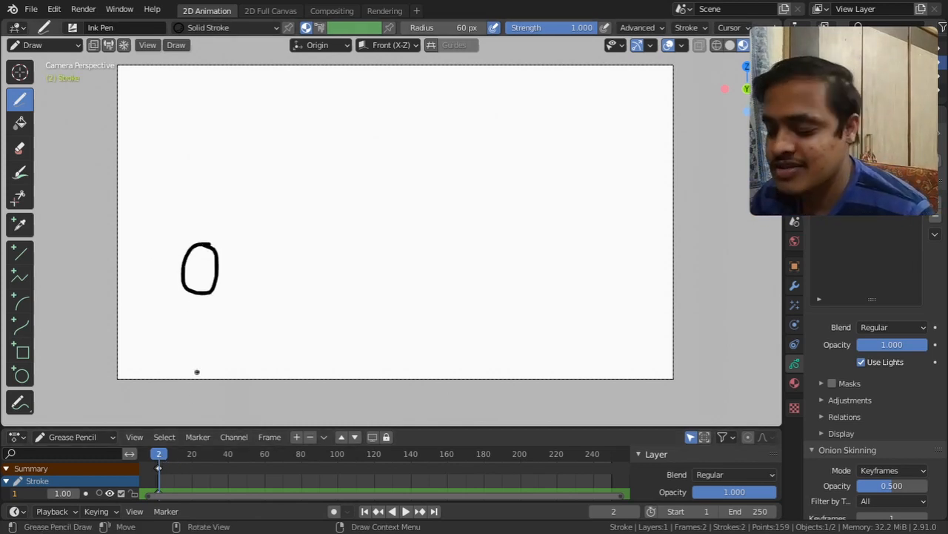
Draw a circle on each of frames 3 to 6, shifting it further right toward the middle of the canvas.
key(Right)
mouse_move(219, 244)
mouse_down()
mouse_move(210, 267)
mouse_move(243, 261)
mouse_move(224, 243)
mouse_move(235, 286)
mouse_up()
key(Right)
key(Right)
drag(296, 250, 269, 295)
key(Right)
mouse_move(294, 256)
mouse_down()
mouse_move(304, 257)
mouse_move(318, 294)
mouse_up()
Continue the circle animation frame by frame on frames 7 to 19, advancing each drawing toward the right side of the canvas.
key(Right)
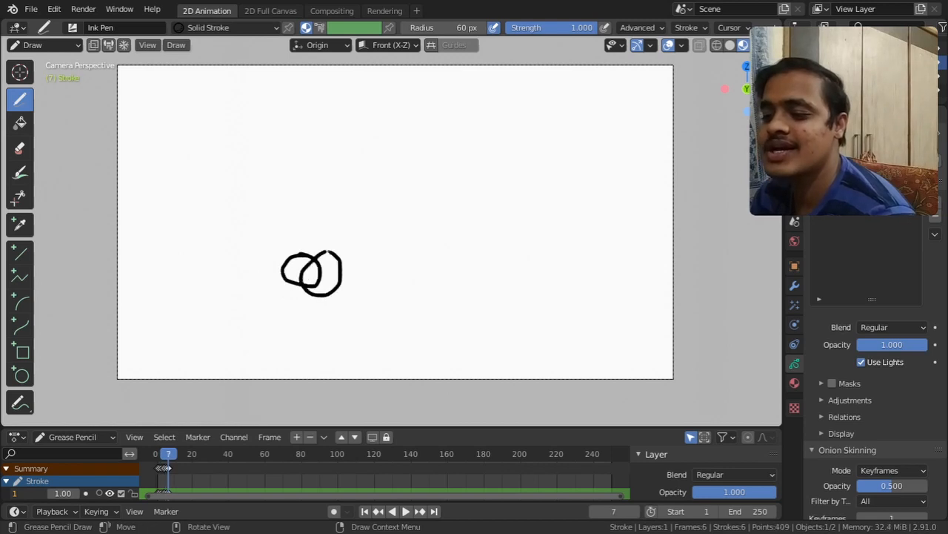
key(Right)
drag(343, 251, 349, 297)
key(Right)
drag(375, 250, 349, 289)
key(Right)
mouse_move(405, 249)
mouse_down()
mouse_move(374, 285)
mouse_move(421, 250)
mouse_move(443, 246)
mouse_move(521, 249)
mouse_move(503, 281)
mouse_move(527, 254)
mouse_move(563, 255)
mouse_up()
key(Right)
key(Right)
key(Right)
key(Right)
key(Right)
key(Right)
key(Right)
key(Right)
key(Right)
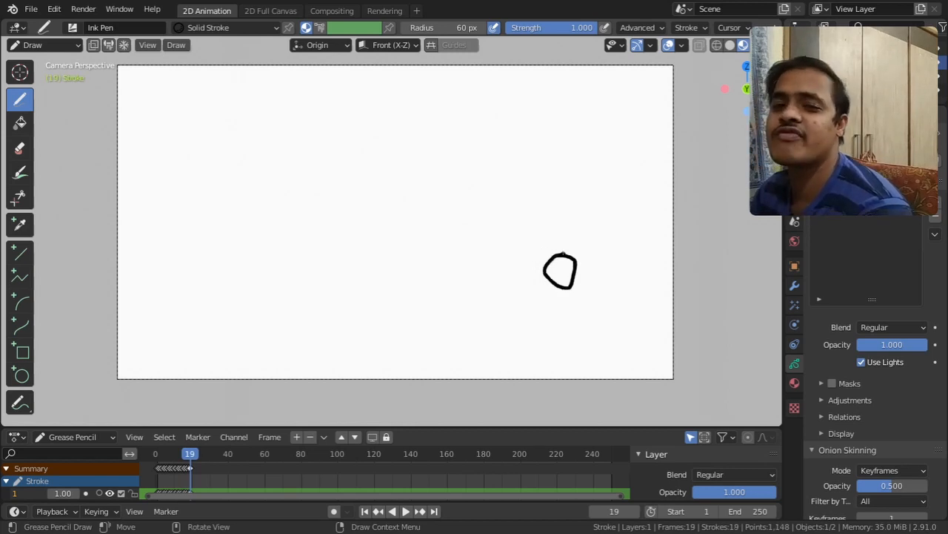
Draw the circle on frames 20 to 24, moving it downward near the canvas's lower right corner.
key(Right)
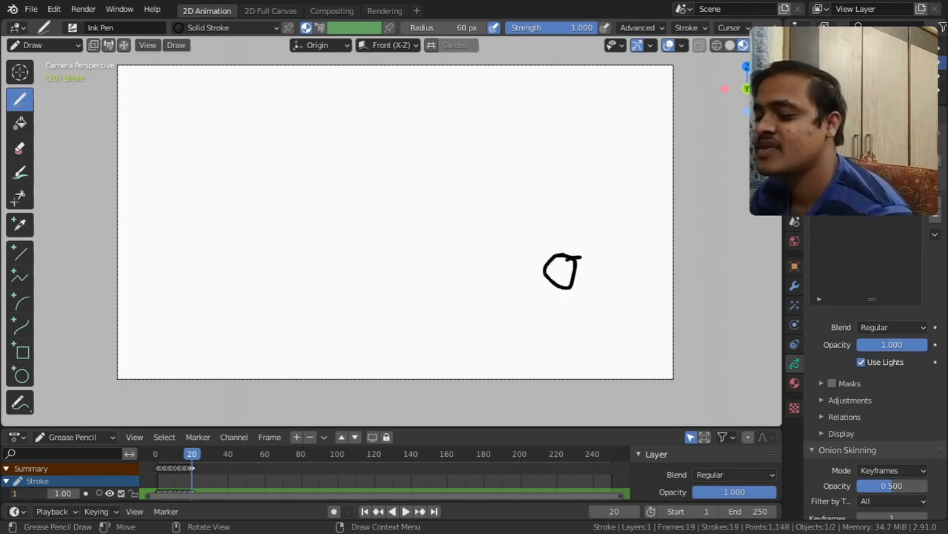
mouse_move(599, 277)
mouse_down()
mouse_move(602, 256)
mouse_move(575, 280)
mouse_move(590, 277)
mouse_move(582, 298)
mouse_move(589, 314)
mouse_up()
key(Right)
key(Right)
key(Right)
key(Right)
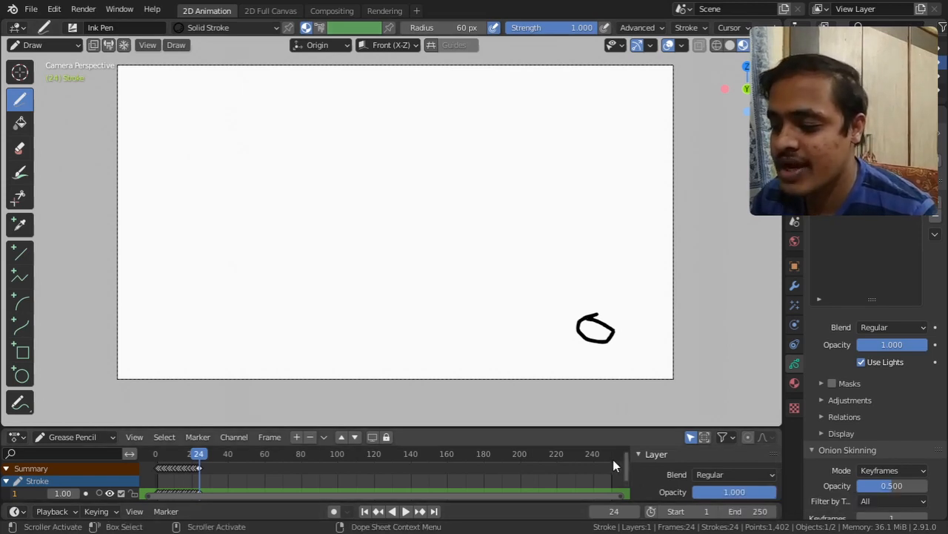
Set the animation's end frame to 24, and play back the moving circle.
click(744, 513)
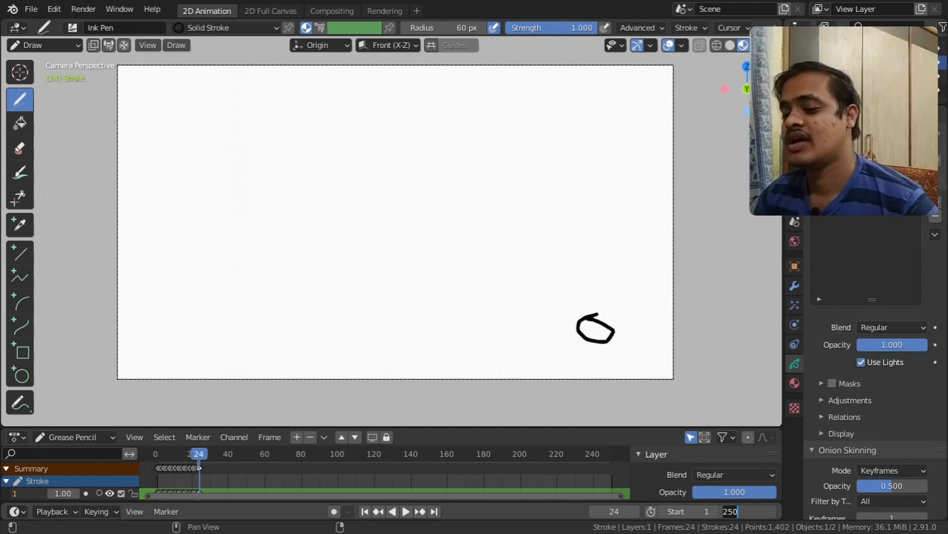
key(Return)
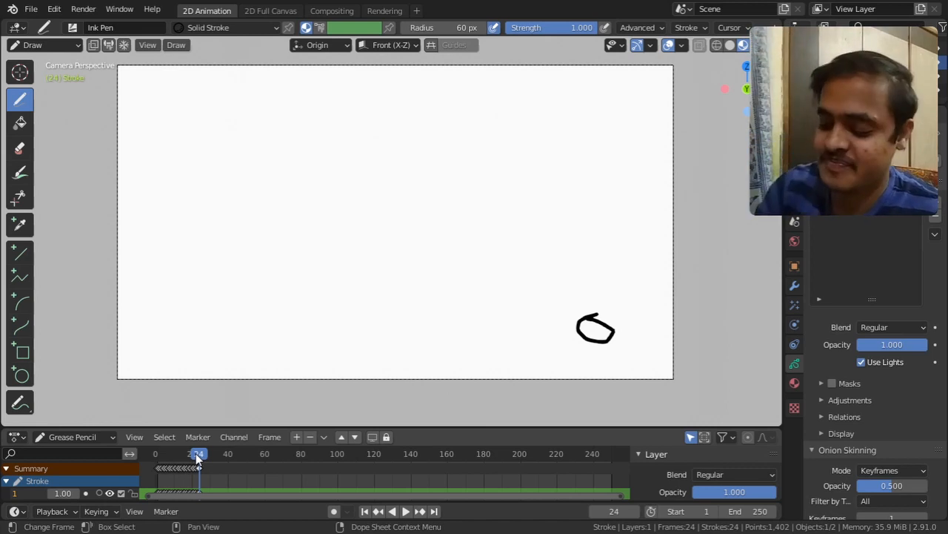
key(ctrl+End)
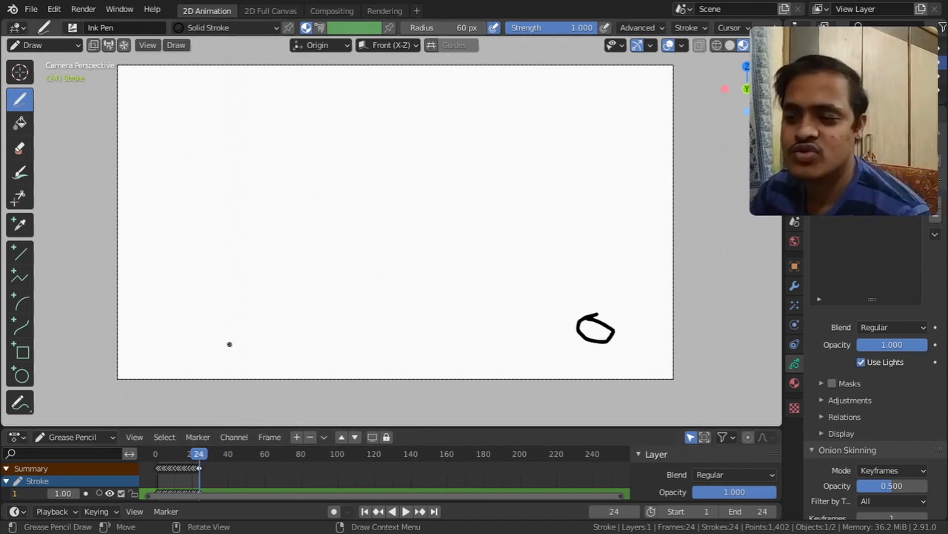
key(space)
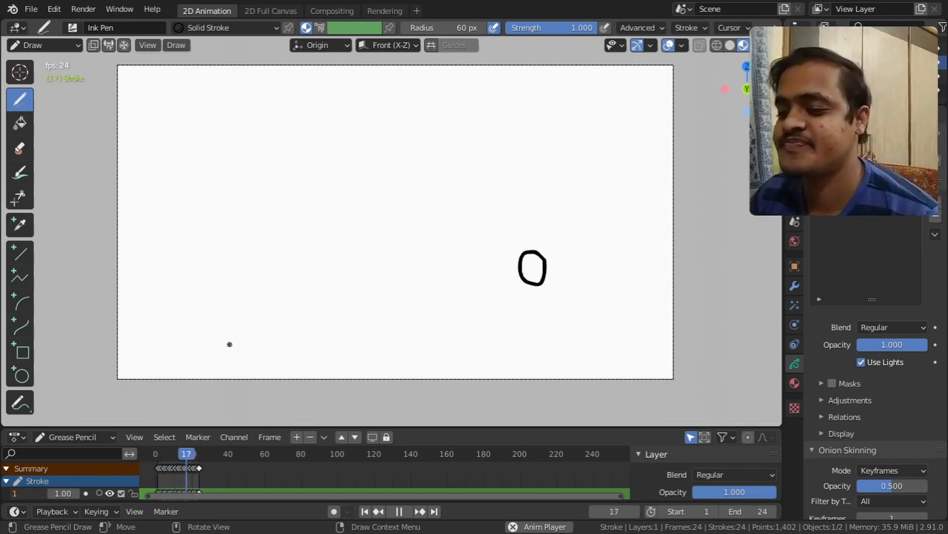
key(space)
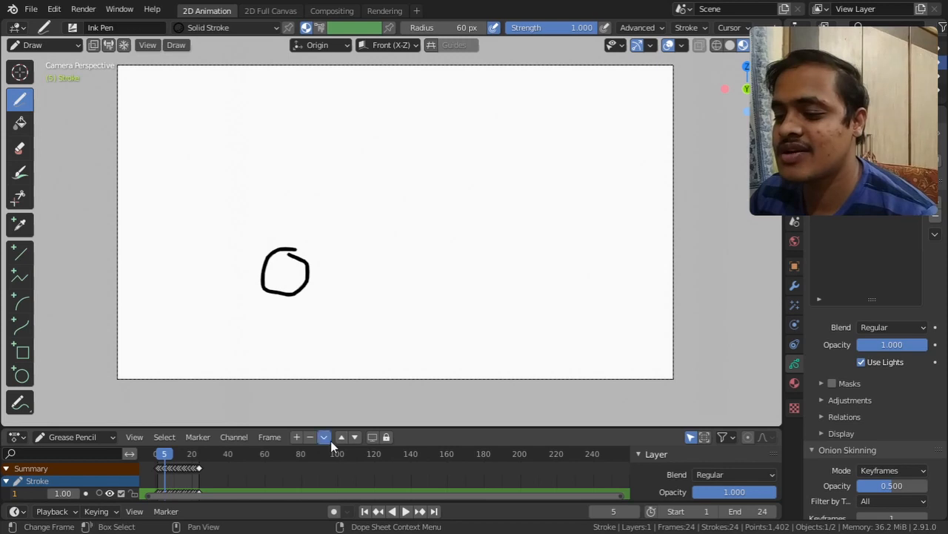
Create a new 2D Animation file without saving the current one, and fit the whole canvas in view.
click(31, 9)
mouse_move(49, 25)
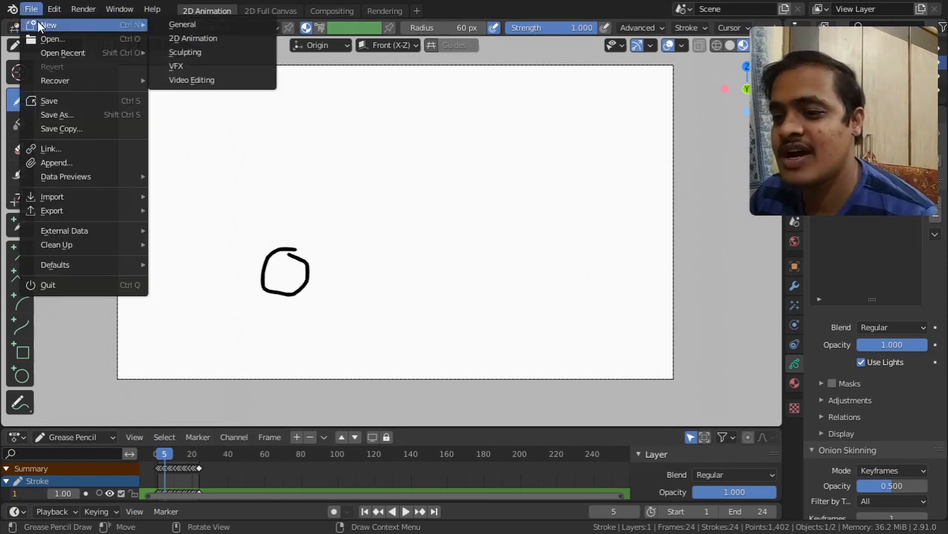
click(229, 38)
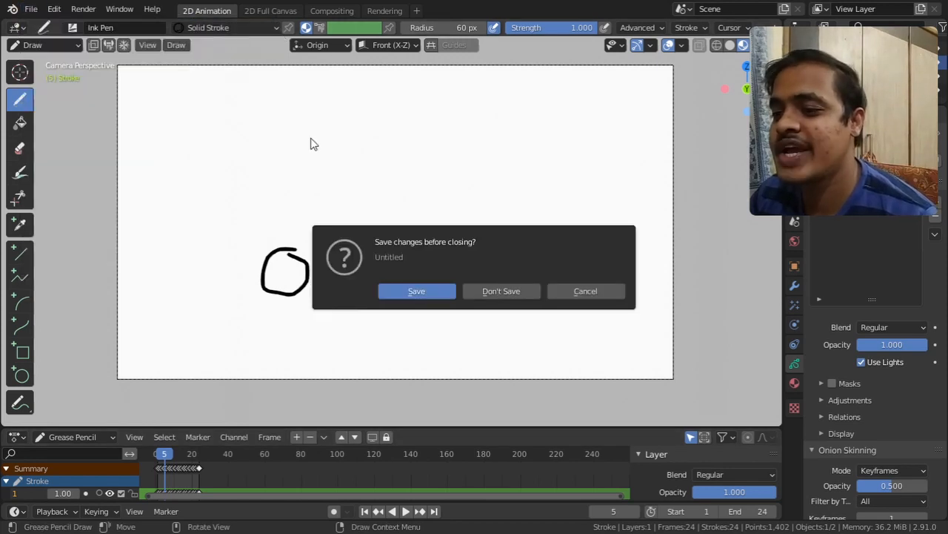
click(480, 288)
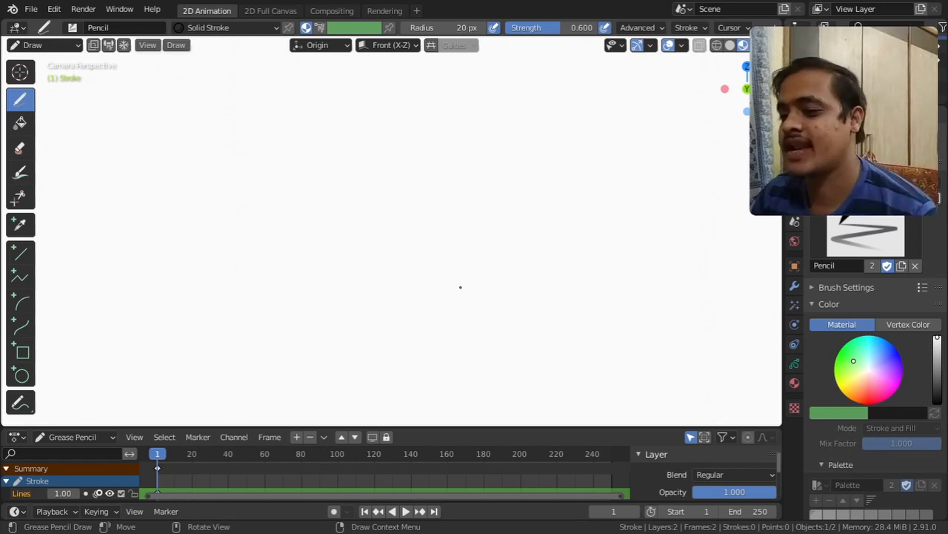
scroll(459, 284, down, 2)
shift+middle_drag(440, 247, 462, 251)
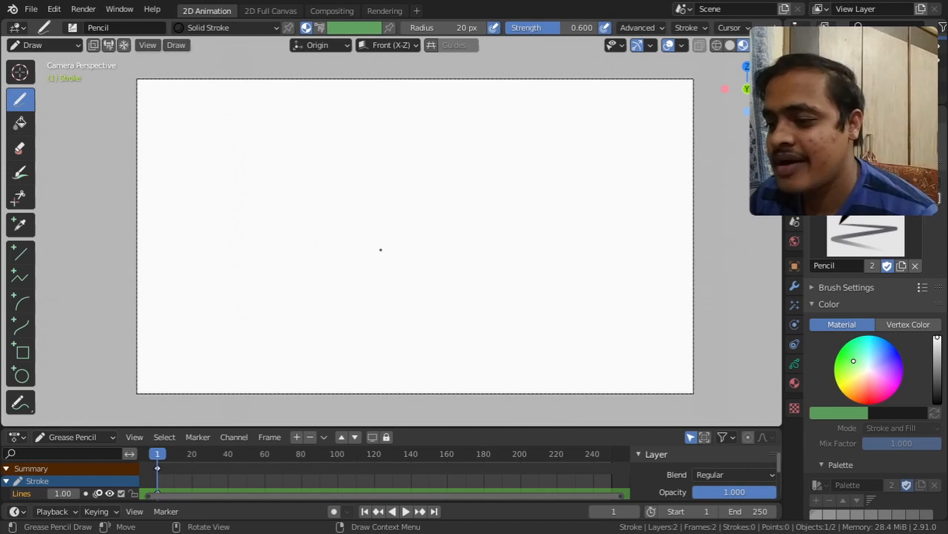
Set the Pencil brush's strength to 1.000 and its radius to 40 px after undoing a short test stroke.
drag(381, 200, 381, 179)
key(ctrl+z)
drag(541, 29, 604, 31)
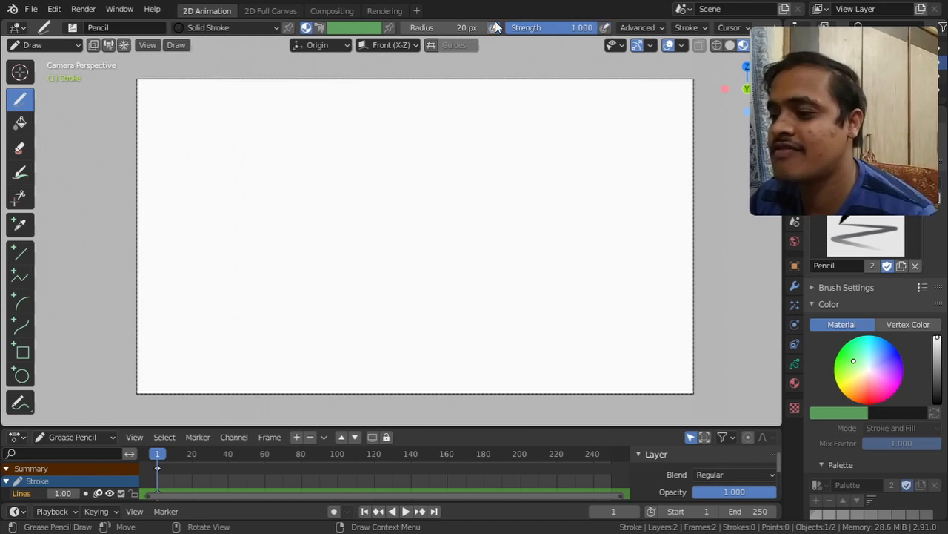
click(437, 27)
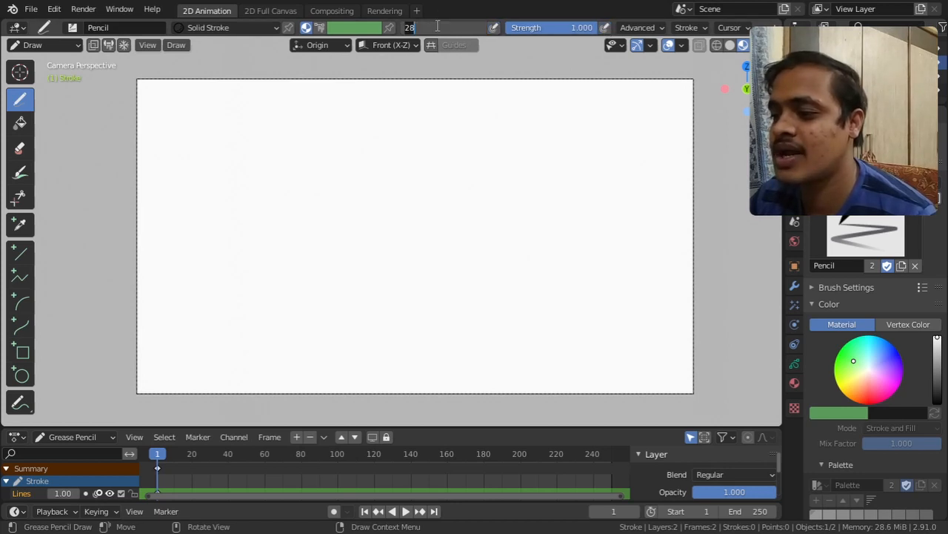
text(40)
key(Return)
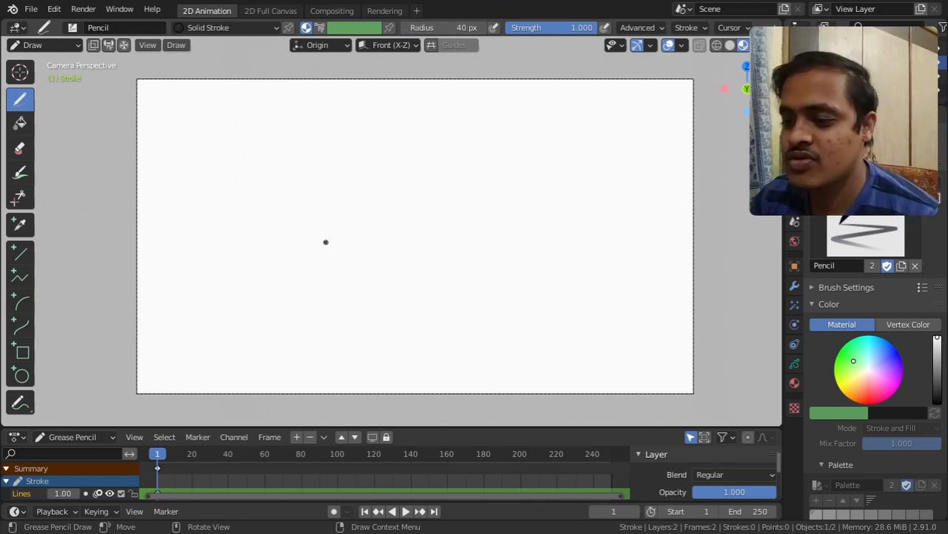
Increase the Pencil radius to 50 px and draw a cactus outline with a central trunk and two upturned arms.
drag(313, 174, 330, 172)
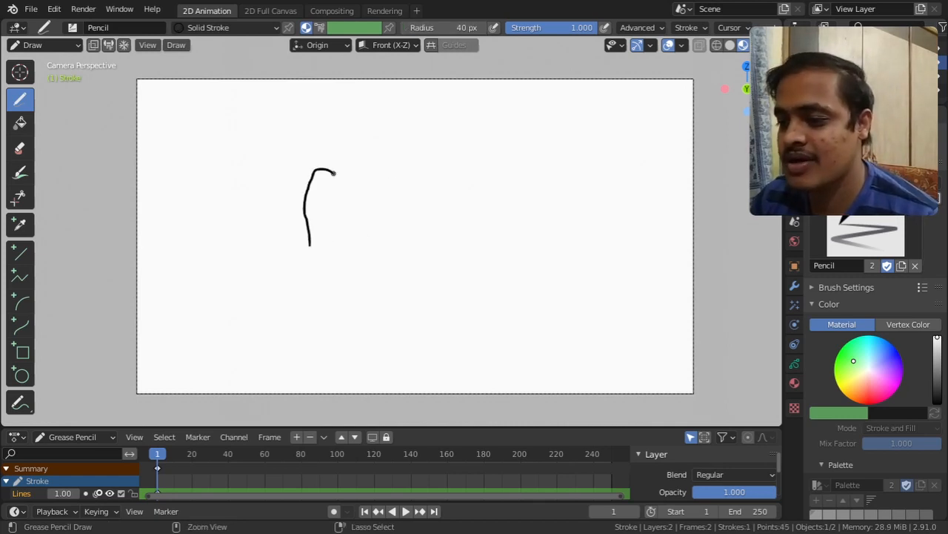
key(ctrl+z)
text(0)
key(Return)
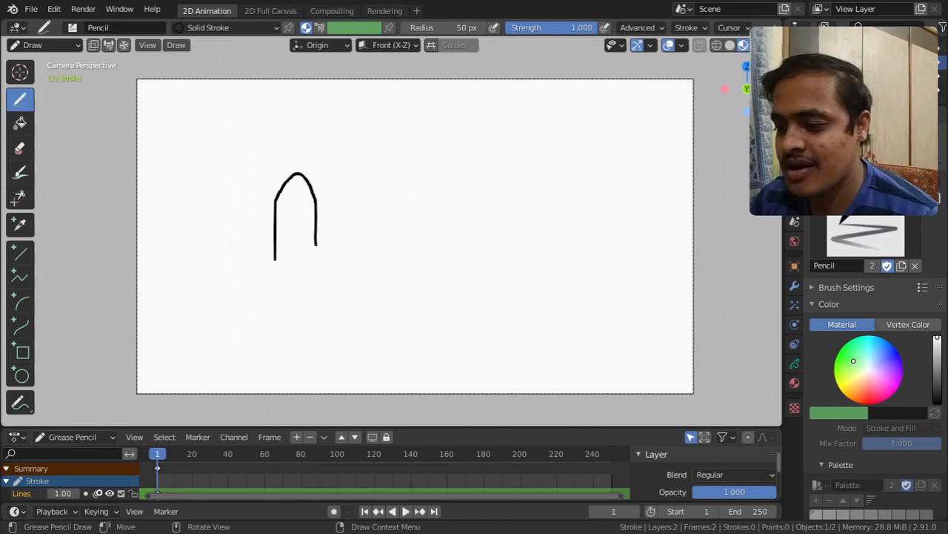
drag(348, 257, 356, 258)
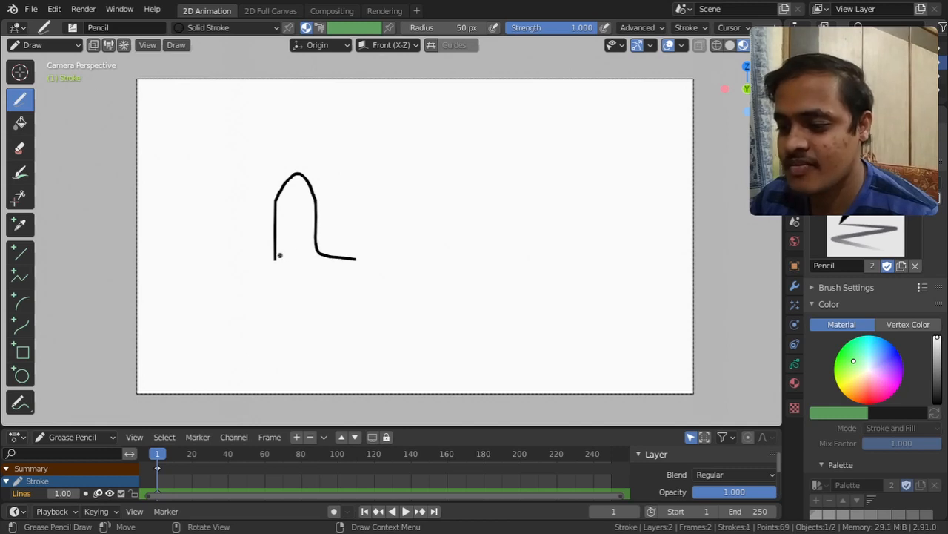
drag(347, 291, 355, 291)
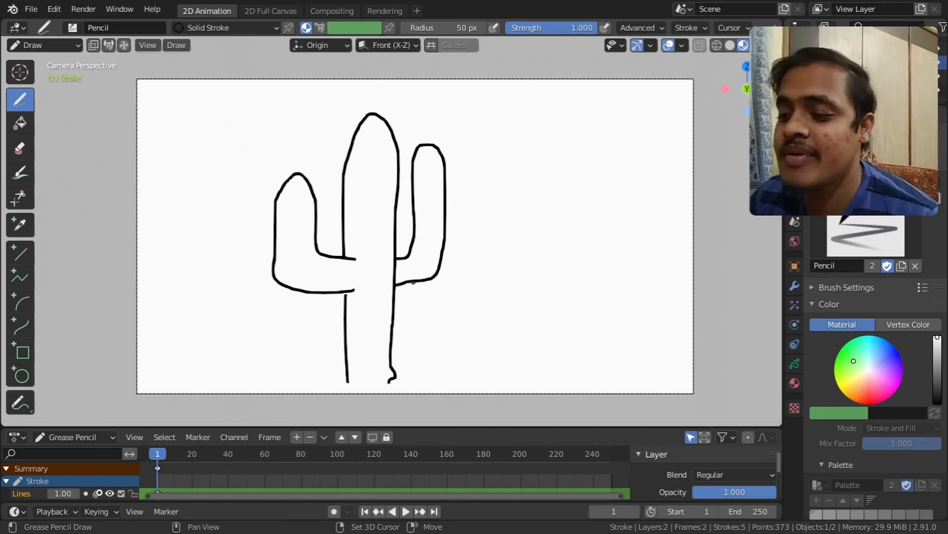
Switch the stroke object to Sculpt Mode and widen the toolbar so the brush names show.
click(68, 46)
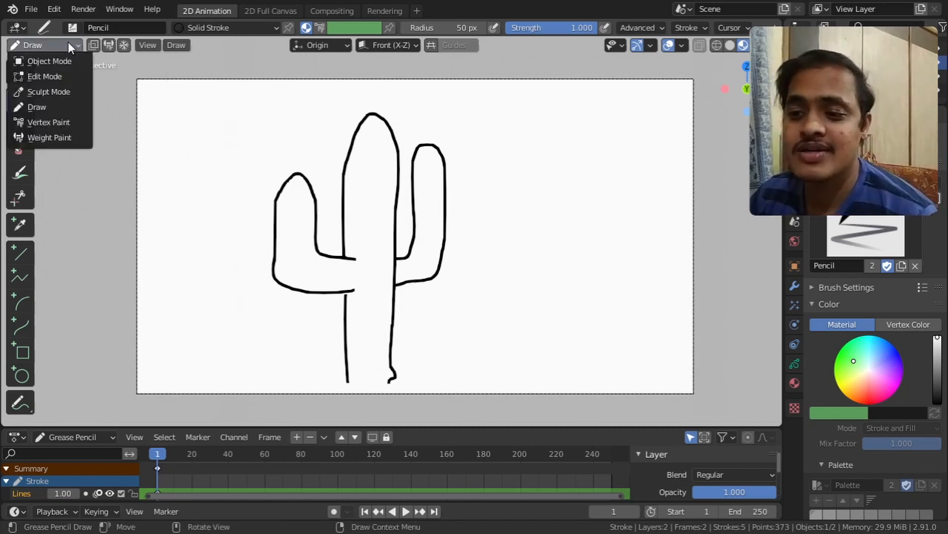
click(61, 95)
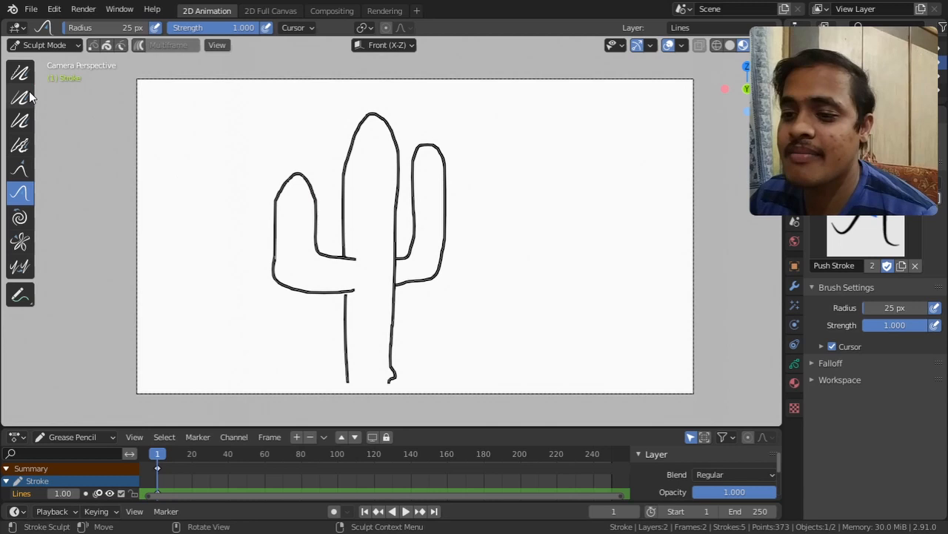
drag(39, 94, 81, 108)
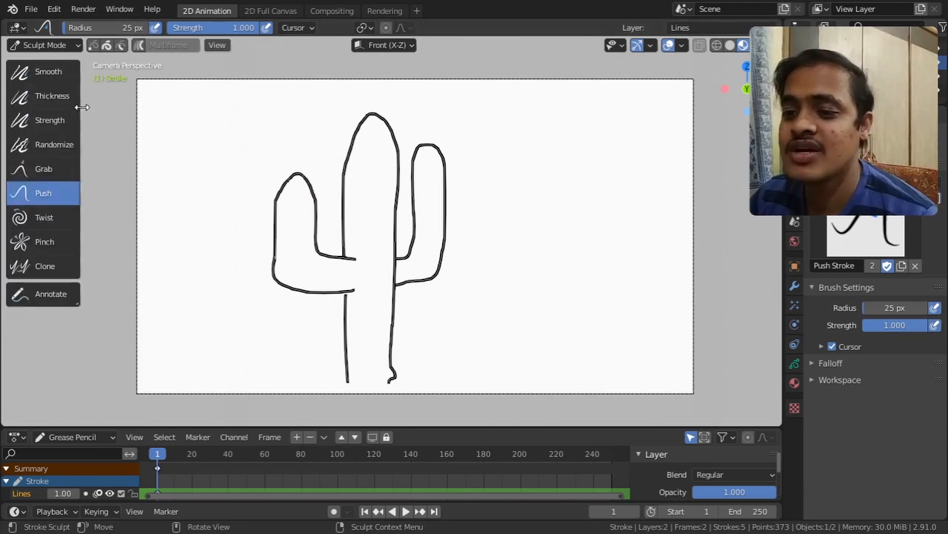
Smooth the cactus outline with the Smooth brush along both arms, the trunk's tip and the trunk's base.
click(69, 73)
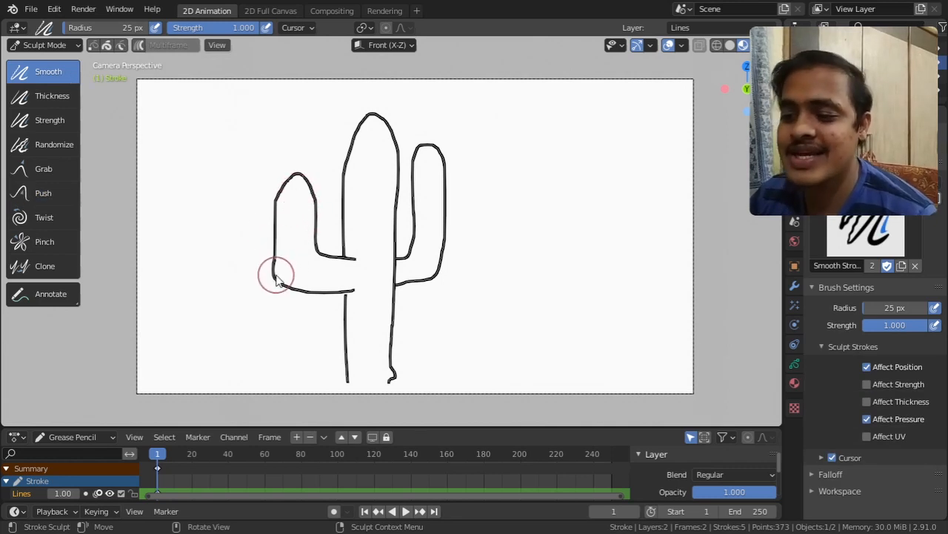
drag(275, 271, 338, 255)
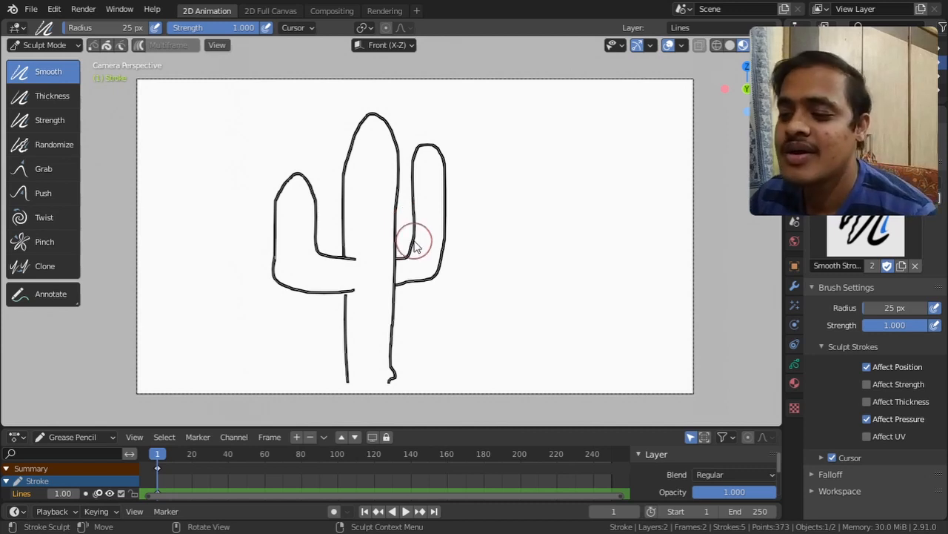
mouse_move(406, 263)
mouse_down()
mouse_move(432, 154)
mouse_move(449, 176)
mouse_move(435, 268)
mouse_move(415, 282)
mouse_move(440, 269)
mouse_move(443, 255)
mouse_move(426, 271)
mouse_up()
mouse_move(324, 266)
mouse_down()
mouse_move(307, 189)
mouse_move(292, 183)
mouse_move(273, 208)
mouse_move(271, 257)
mouse_move(294, 287)
mouse_move(269, 256)
mouse_move(280, 277)
mouse_move(269, 265)
mouse_move(310, 291)
mouse_move(289, 271)
mouse_move(303, 282)
mouse_move(312, 269)
mouse_up()
mouse_move(347, 182)
mouse_down()
mouse_move(365, 138)
mouse_move(385, 136)
mouse_move(393, 204)
mouse_move(388, 135)
mouse_move(383, 119)
mouse_move(366, 122)
mouse_move(375, 112)
mouse_move(367, 118)
mouse_up()
mouse_move(398, 385)
mouse_down()
mouse_move(389, 303)
mouse_move(345, 364)
mouse_move(345, 382)
mouse_up()
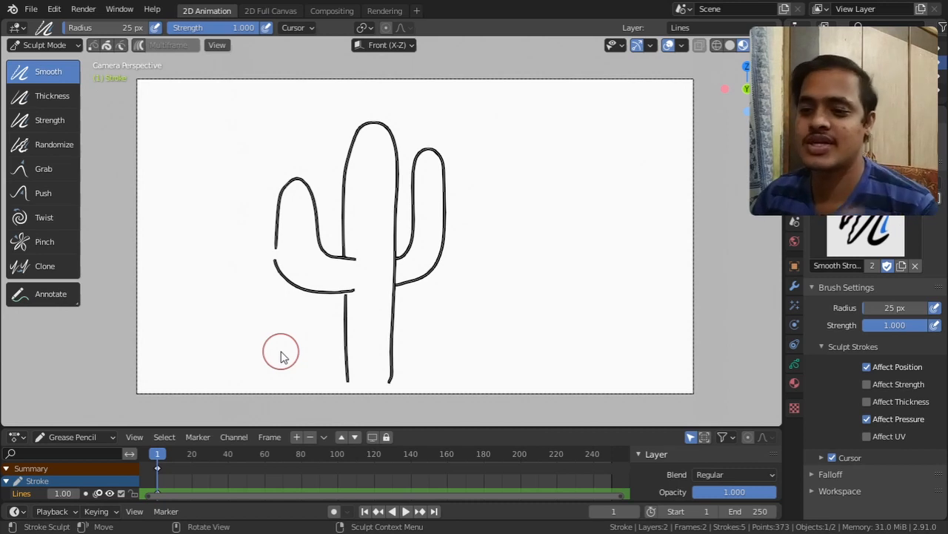
Thicken parts of both arms and the trunk with the Thickness brush, and go over the lower arms with the Strength brush.
click(75, 98)
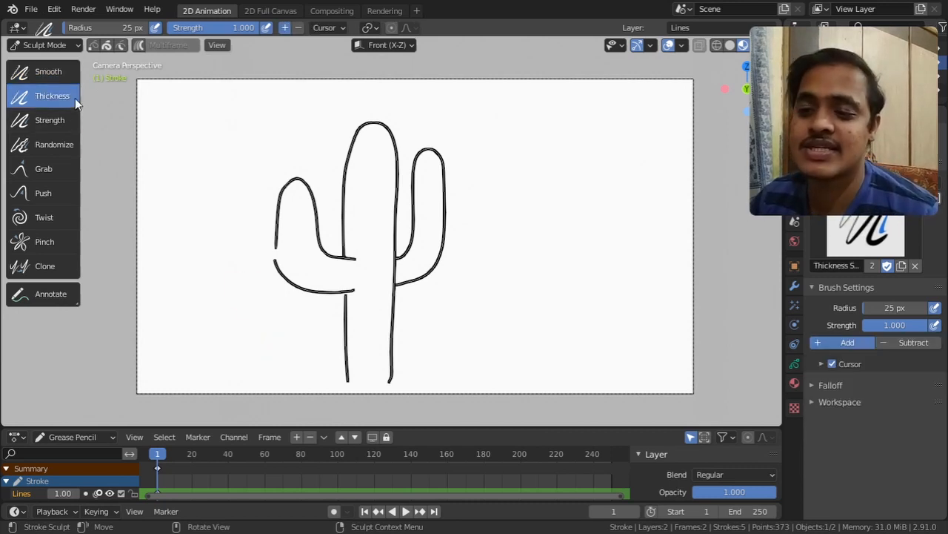
mouse_move(260, 228)
mouse_down()
mouse_move(272, 267)
mouse_move(265, 236)
mouse_up()
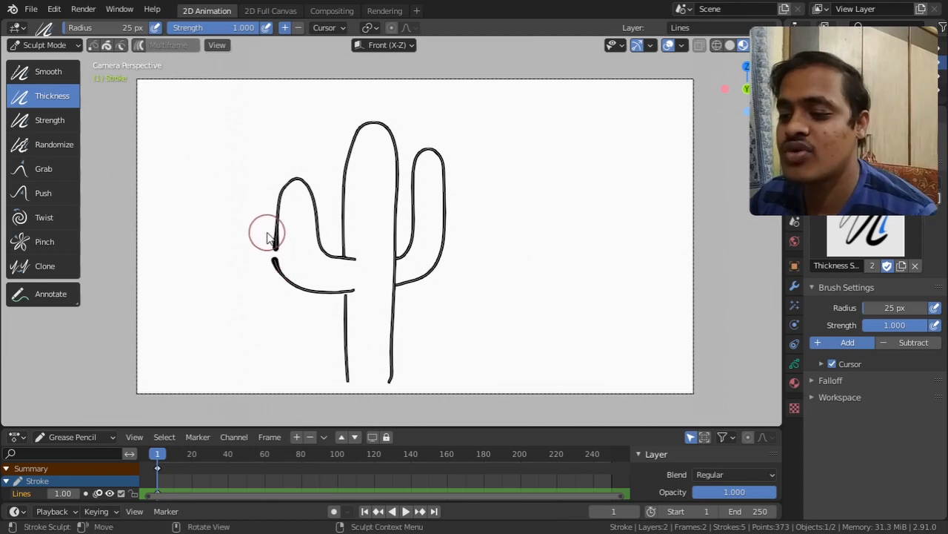
drag(298, 191, 319, 218)
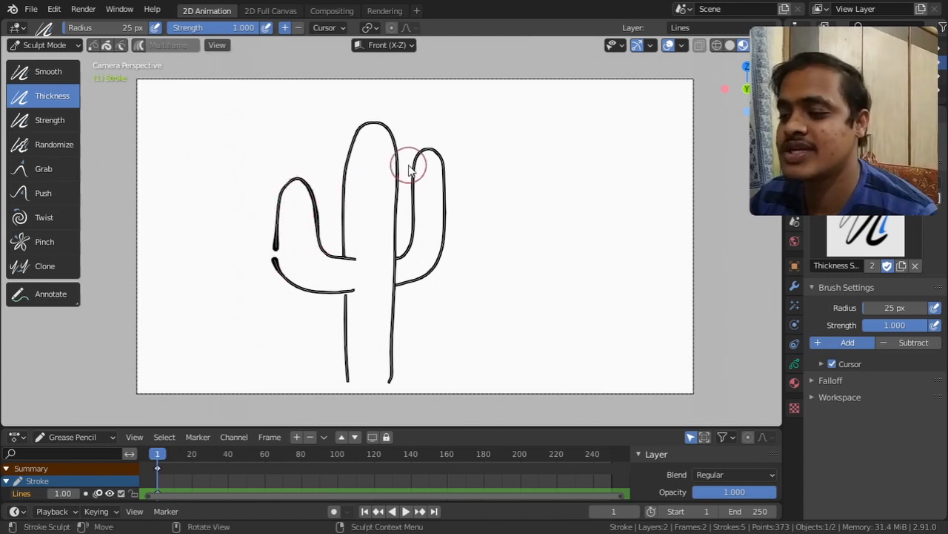
drag(410, 169, 406, 196)
drag(442, 168, 442, 248)
drag(392, 296, 389, 333)
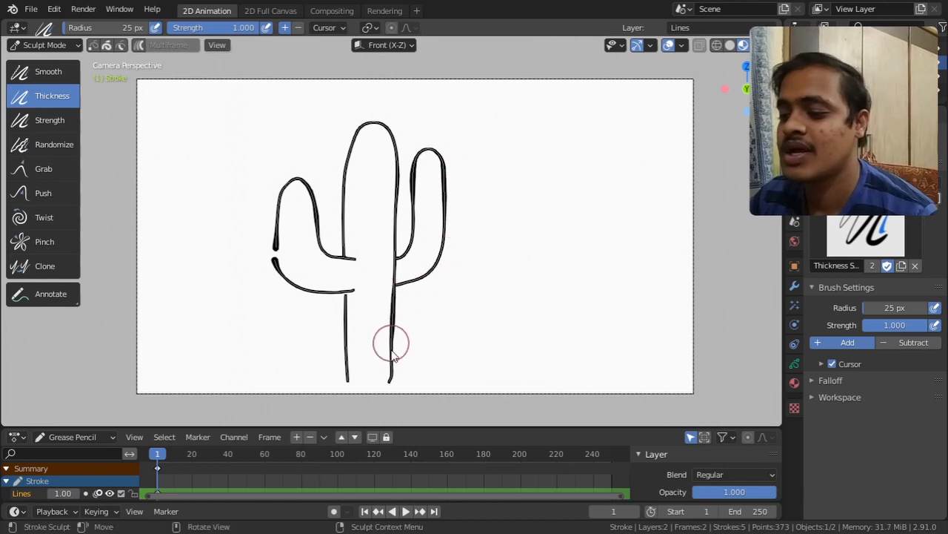
drag(355, 145, 345, 230)
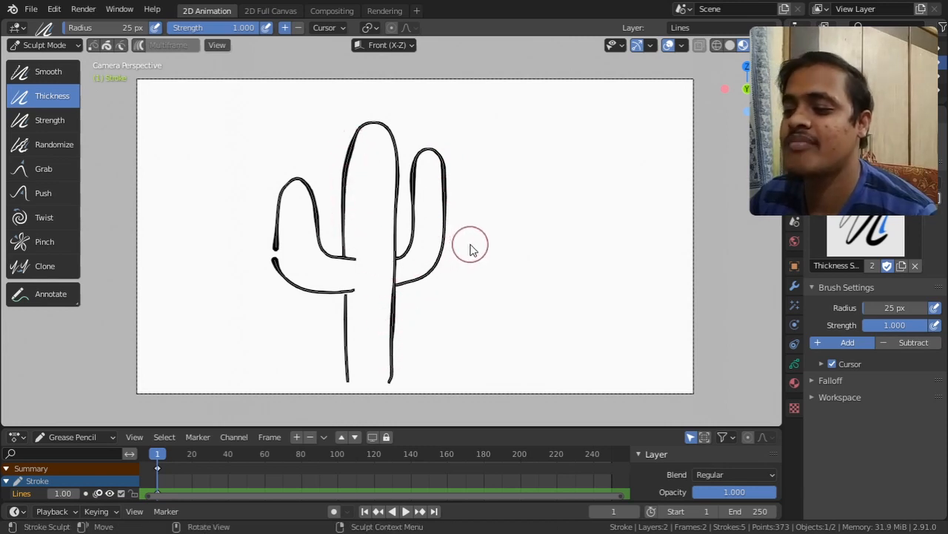
click(40, 122)
mouse_move(281, 261)
mouse_down()
mouse_move(274, 256)
mouse_move(272, 276)
mouse_move(277, 223)
mouse_move(295, 189)
mouse_move(326, 242)
mouse_move(356, 259)
mouse_move(405, 247)
mouse_move(417, 161)
mouse_move(445, 152)
mouse_move(409, 276)
mouse_up()
Roughen the trunk's sides and the right arm's outline with the Randomize brush, undoing the trial strokes on the left arm.
click(65, 143)
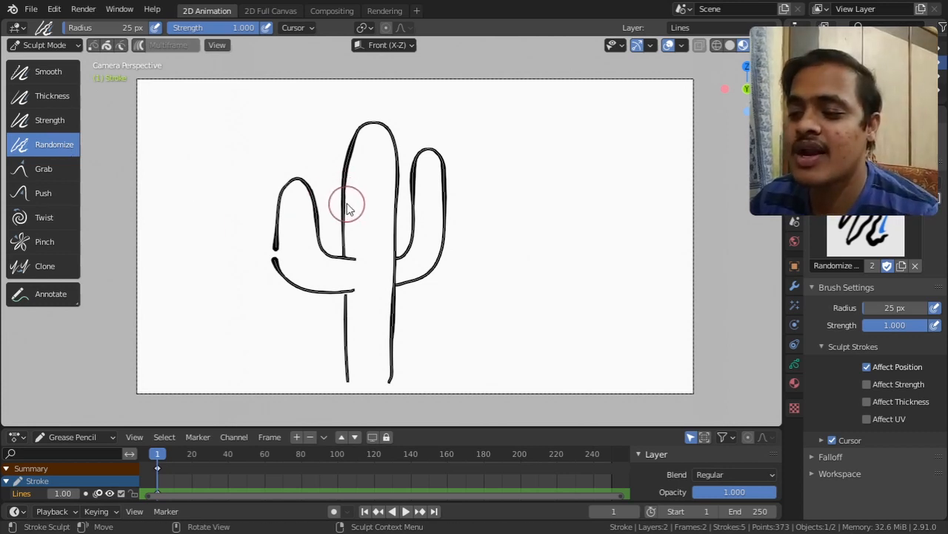
drag(345, 205, 349, 170)
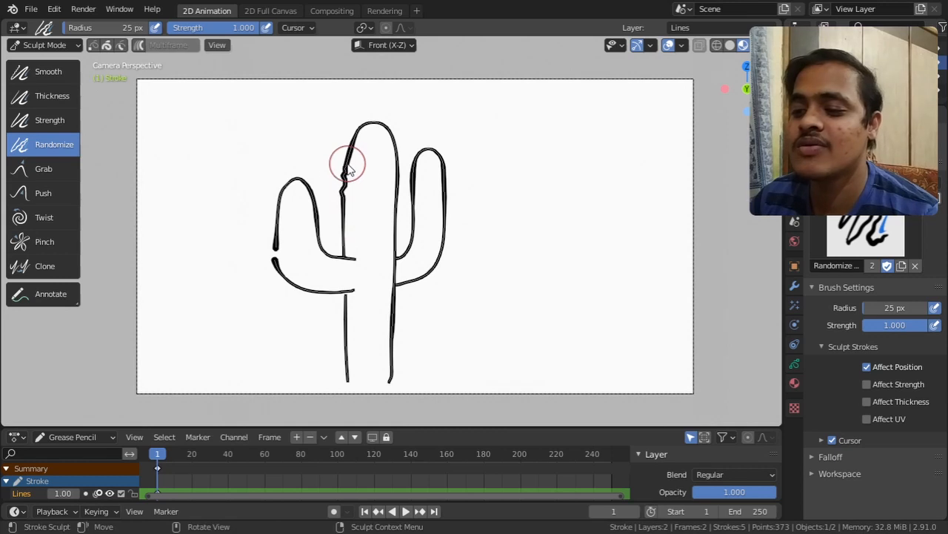
mouse_move(281, 226)
mouse_down()
mouse_move(279, 215)
mouse_move(317, 212)
mouse_up()
key(ctrl+z)
drag(316, 208, 320, 230)
key(ctrl+z)
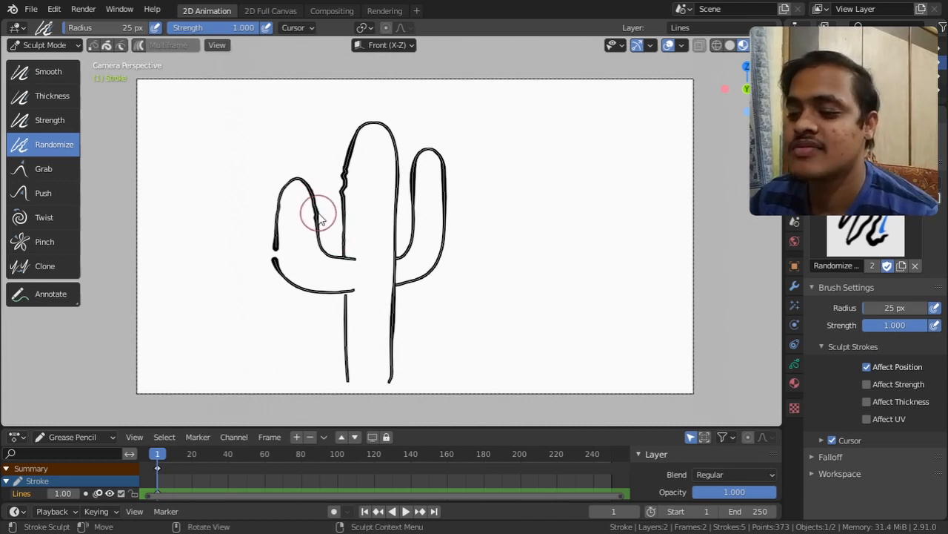
mouse_move(413, 197)
mouse_down()
mouse_move(411, 211)
mouse_move(451, 218)
mouse_up()
mouse_move(400, 302)
mouse_down()
mouse_move(383, 348)
mouse_move(345, 331)
mouse_move(341, 338)
mouse_up()
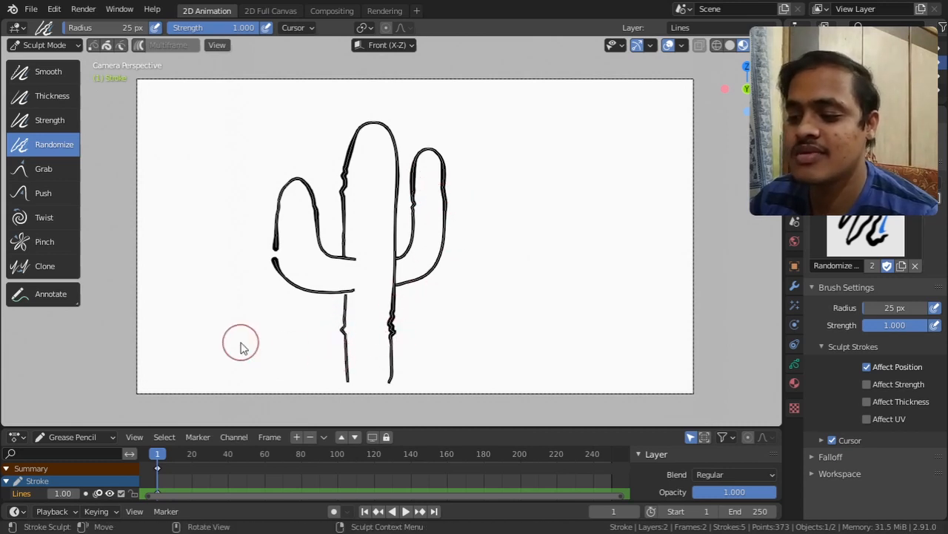
Close the gap in the left arm's outline with the Grab brush, and push that arm's tip upward with the Push brush.
click(32, 170)
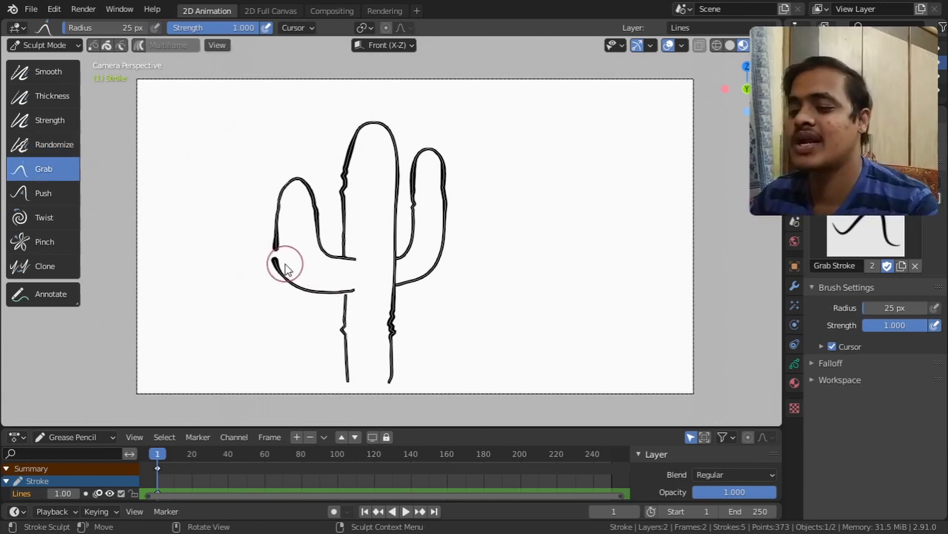
drag(277, 267, 276, 266)
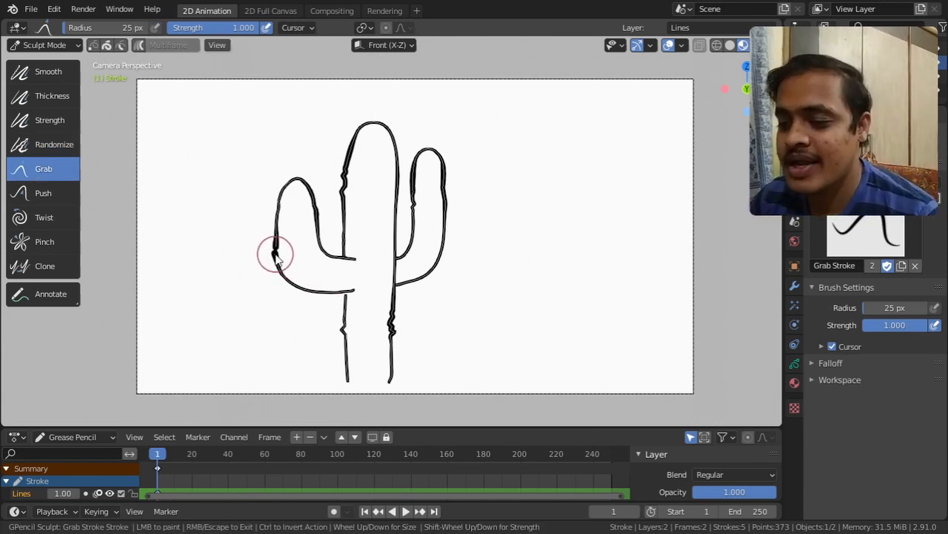
drag(277, 252, 277, 255)
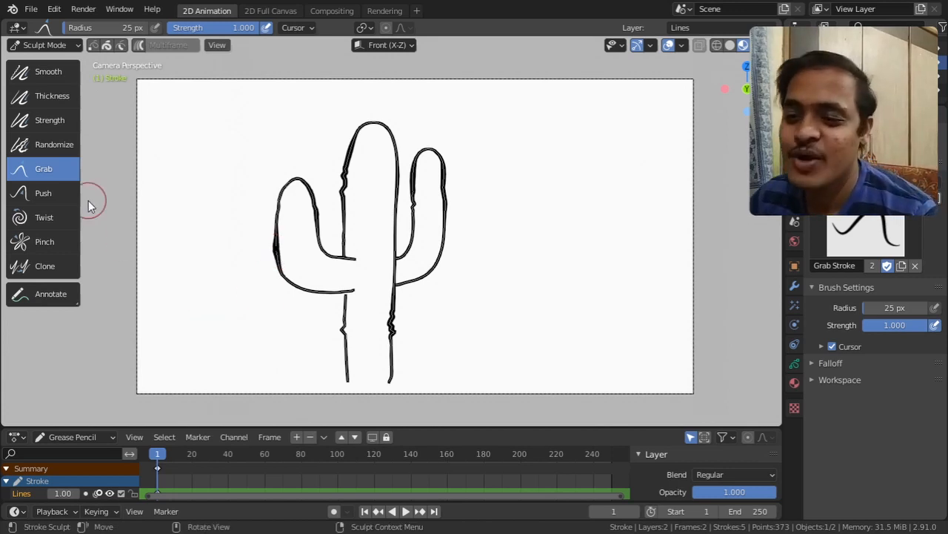
click(65, 193)
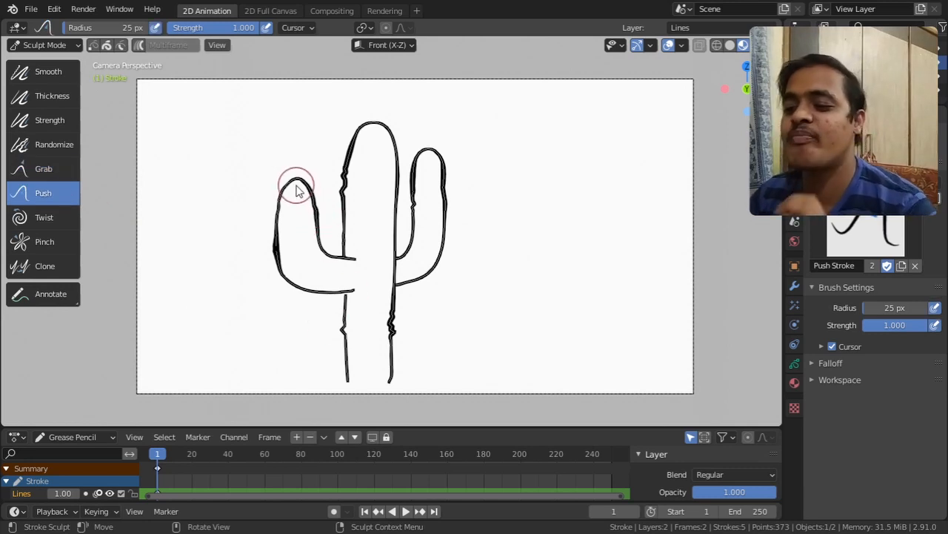
mouse_move(295, 189)
mouse_down()
mouse_move(289, 153)
mouse_move(292, 132)
mouse_move(300, 134)
mouse_up()
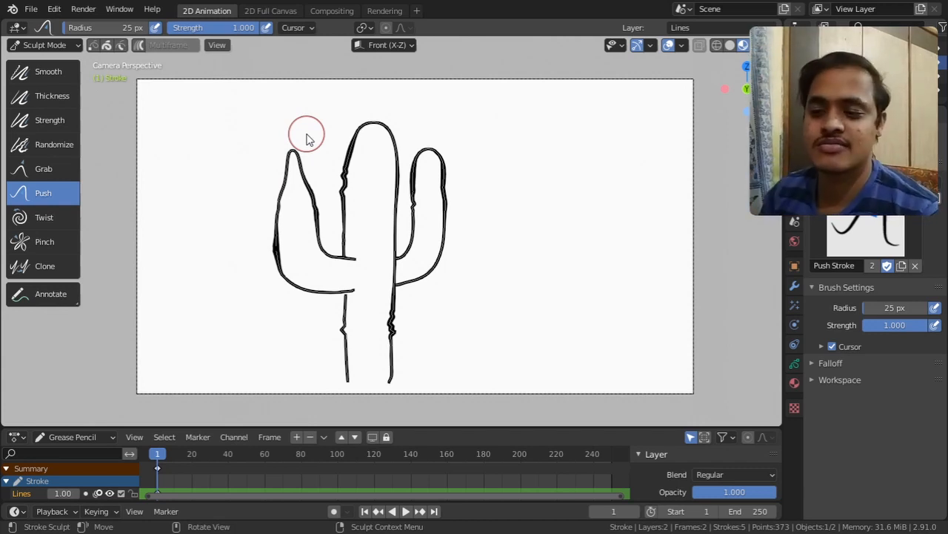
Twist the upper part of the cactus with the Twist brush at a radius of 169 px.
click(39, 218)
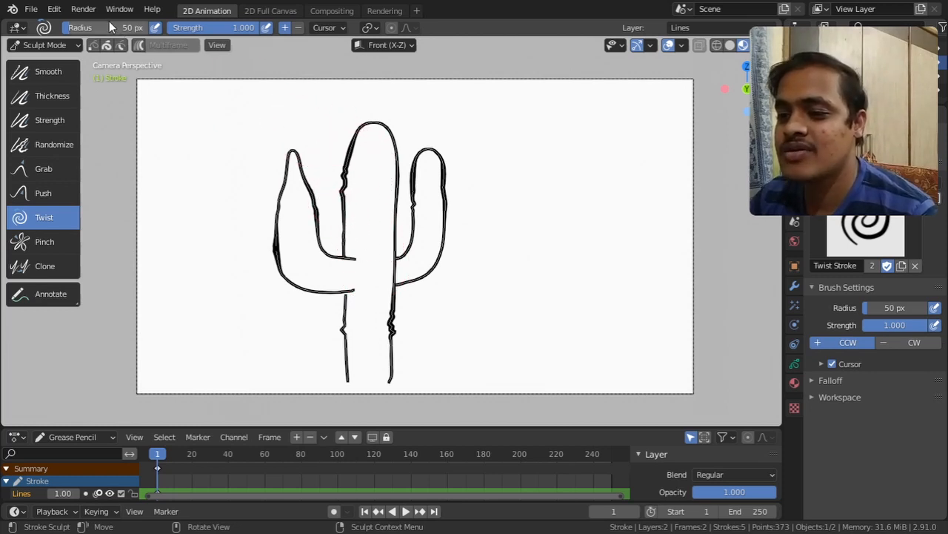
drag(108, 28, 197, 27)
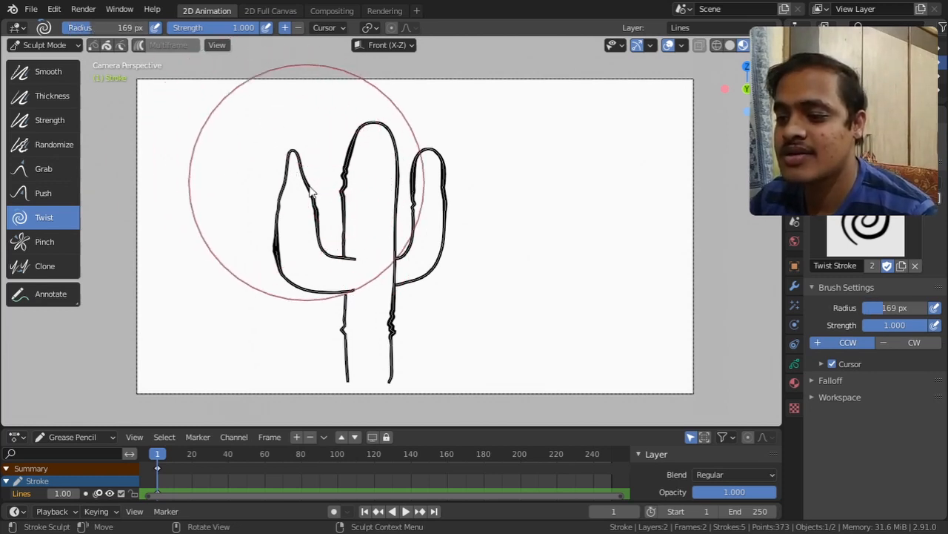
mouse_move(348, 214)
mouse_down()
mouse_move(377, 216)
mouse_move(384, 230)
mouse_move(406, 204)
mouse_move(405, 212)
mouse_up()
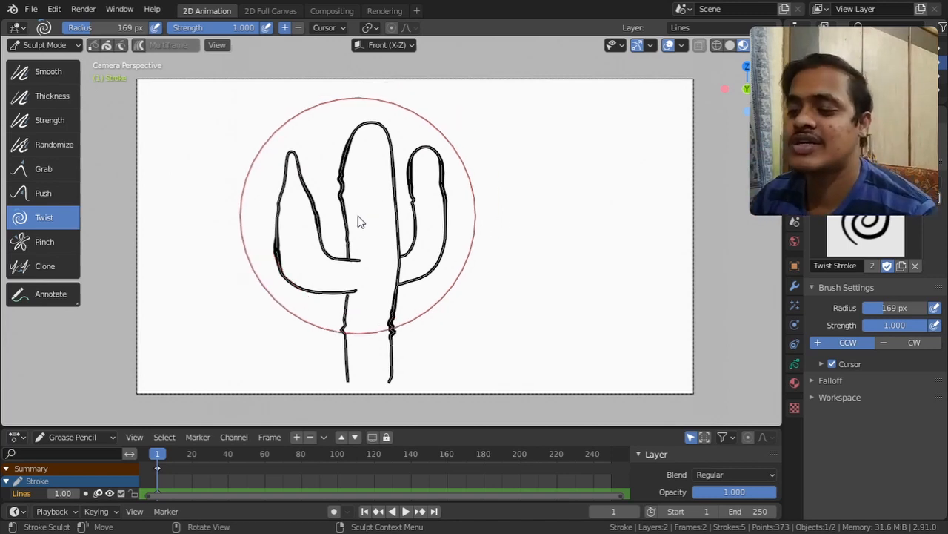
mouse_move(367, 220)
mouse_down()
mouse_move(398, 214)
mouse_move(388, 200)
mouse_up()
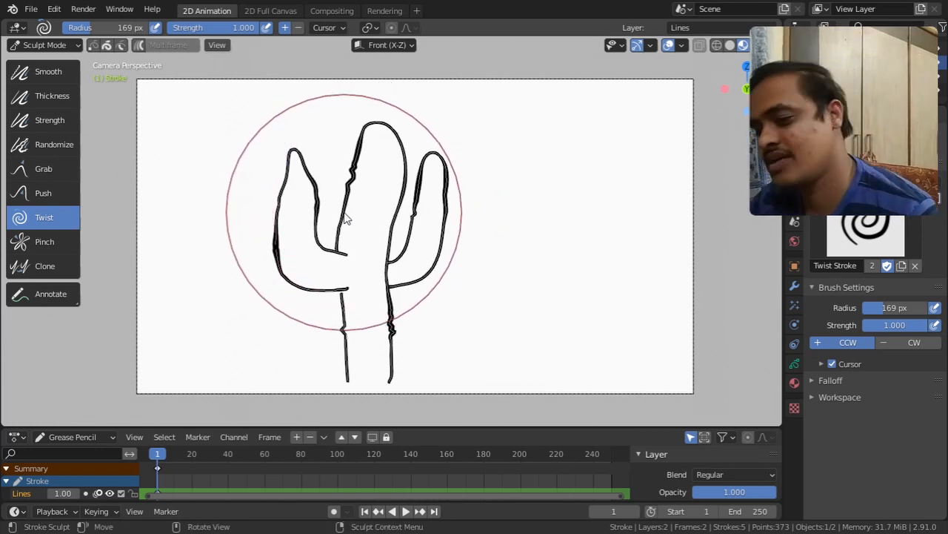
Pinch the cactus lines together where the arms meet the trunk, using the Pinch brush at radius 71 px and strength 1.000.
click(43, 249)
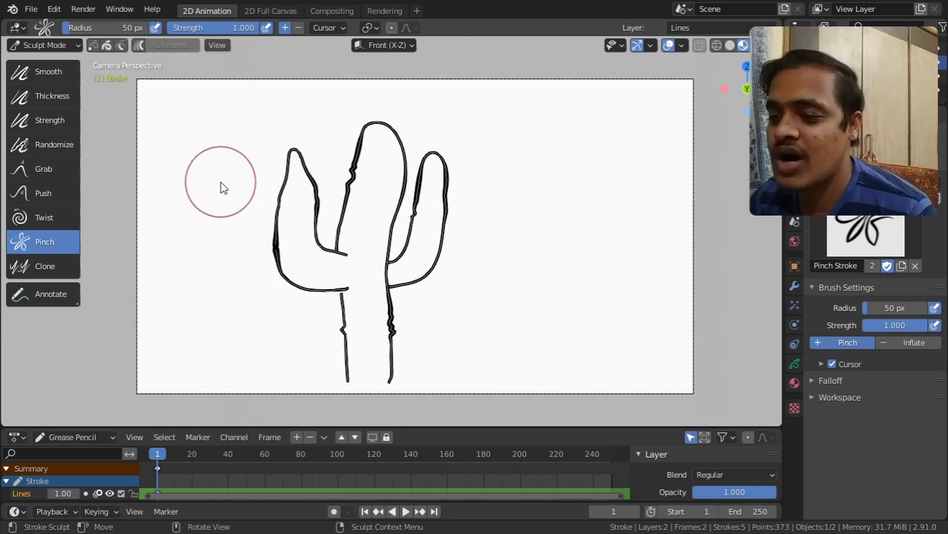
key(f)
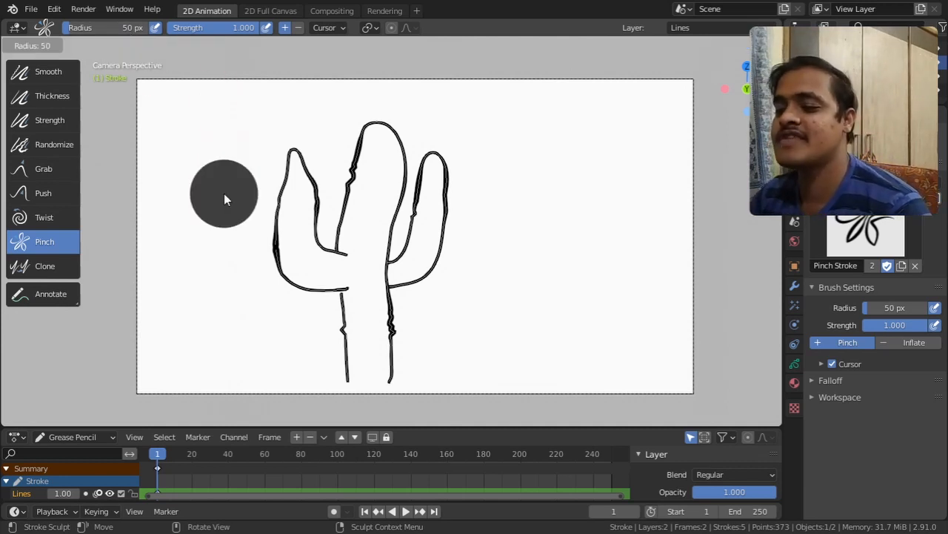
click(268, 211)
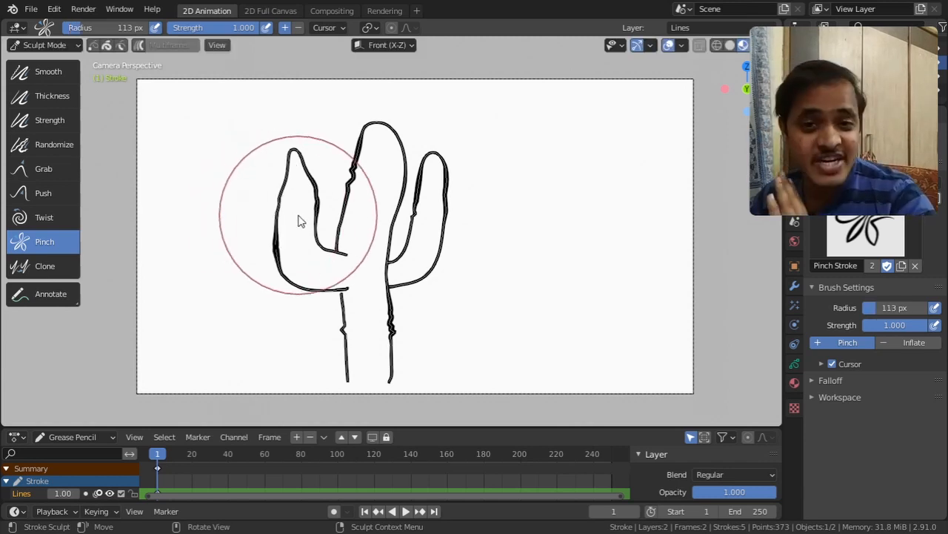
key(f)
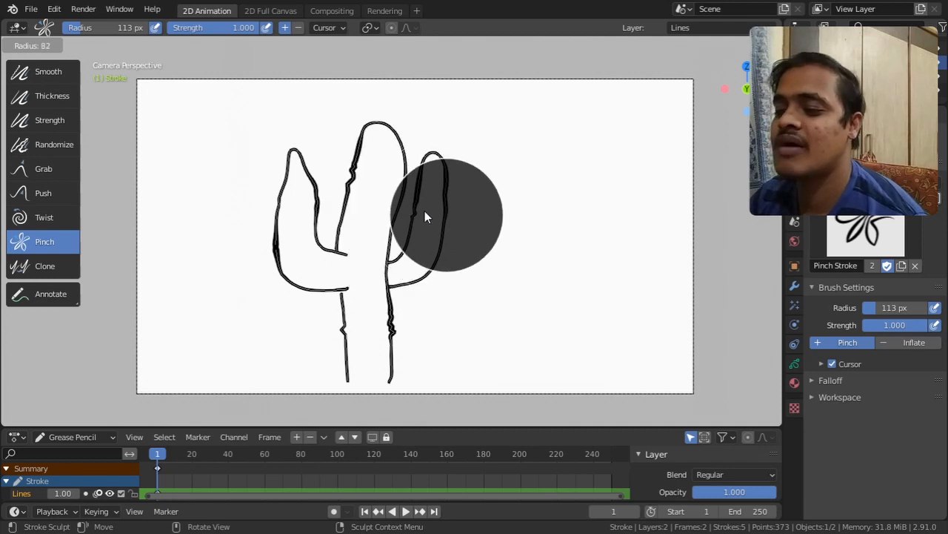
click(420, 214)
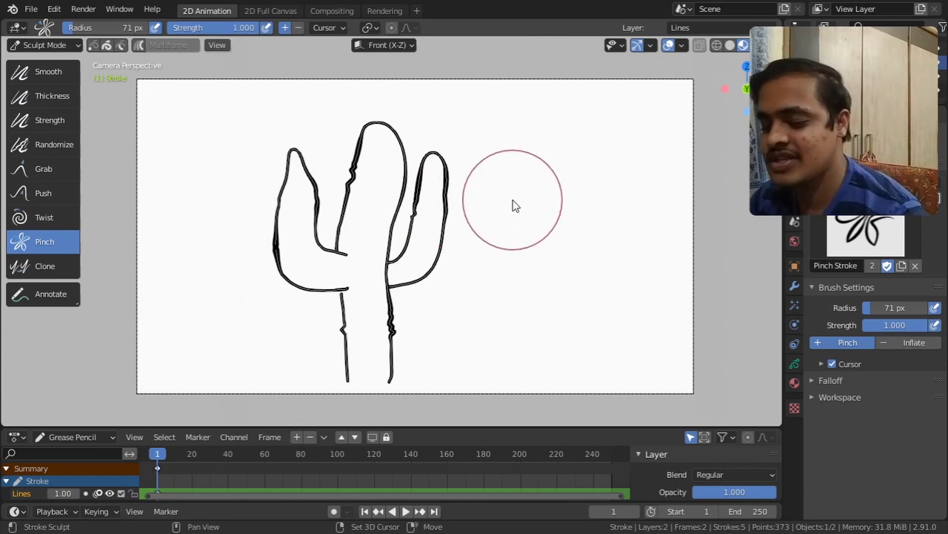
key(shift+f)
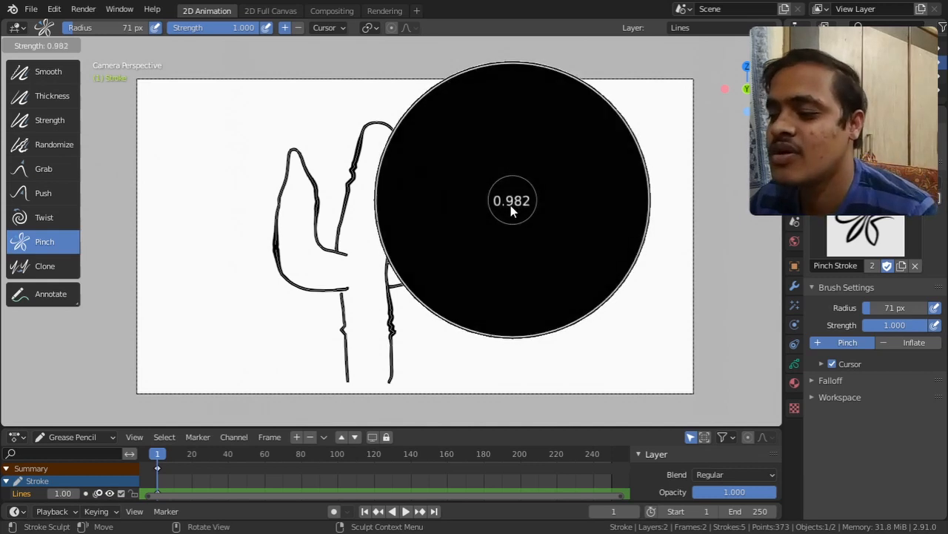
click(514, 208)
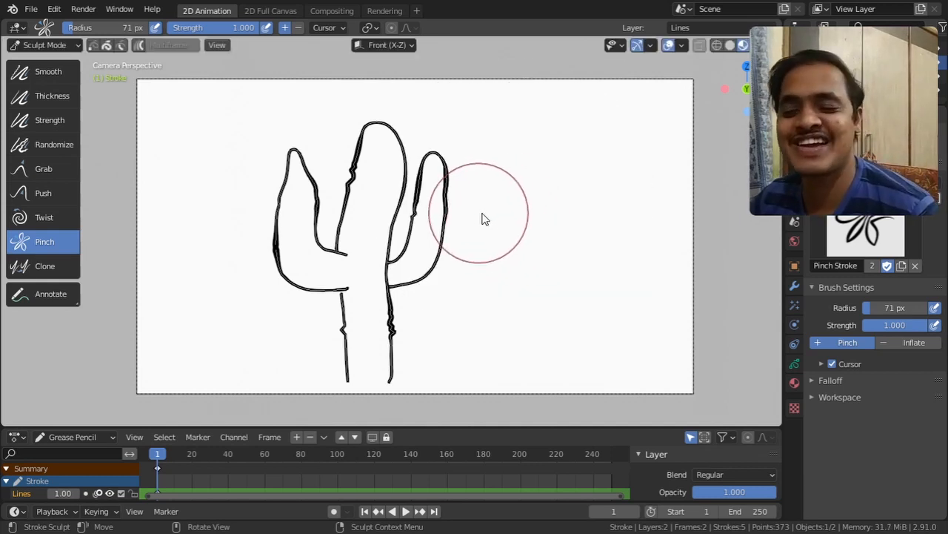
drag(355, 274, 363, 275)
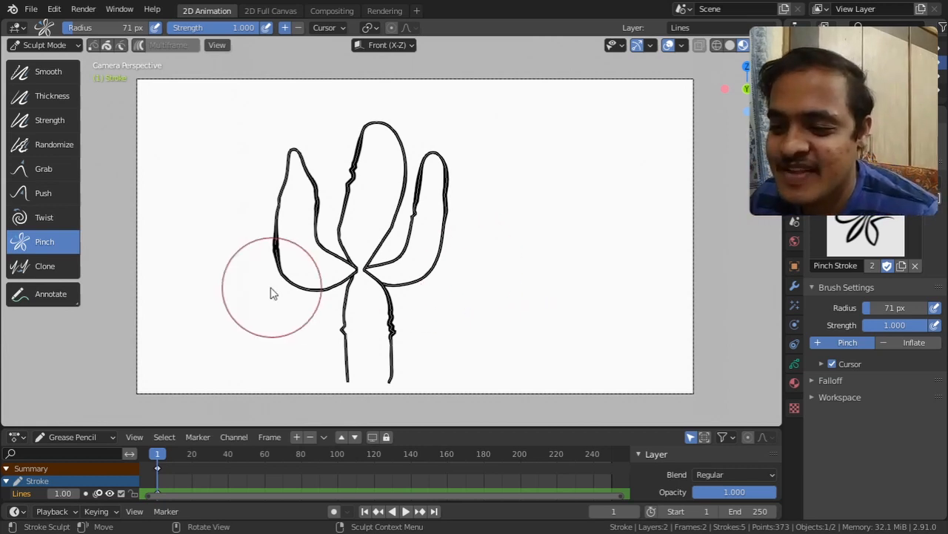
Try the Clone brush on the right arm of the cactus.
click(51, 270)
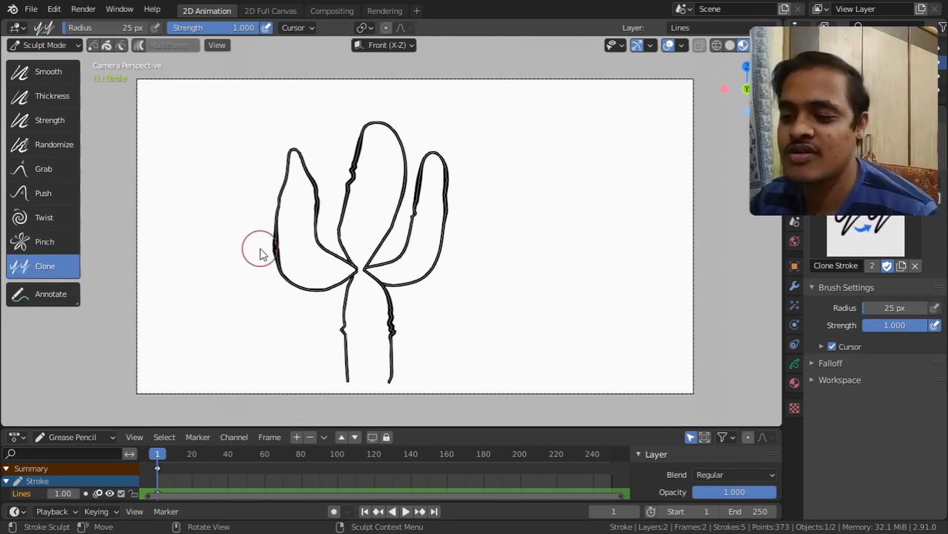
click(426, 180)
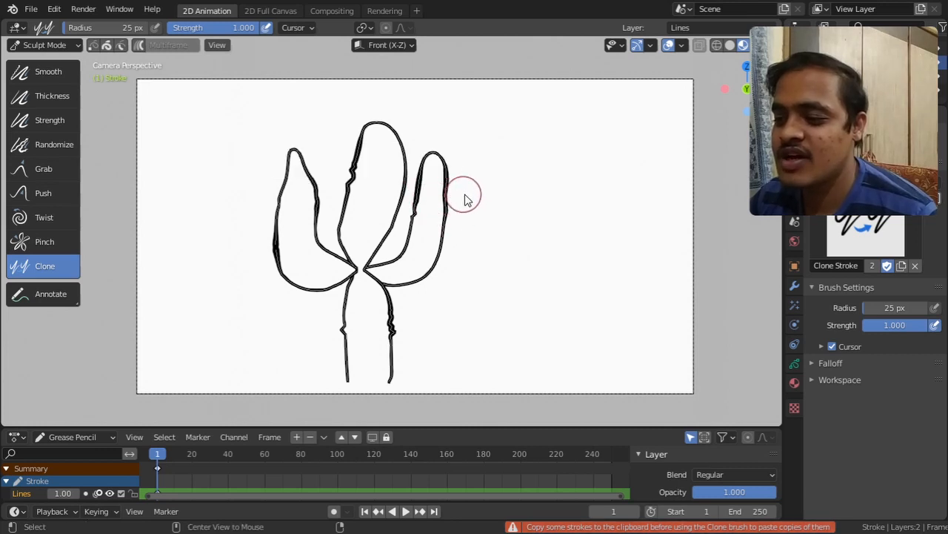
click(417, 194)
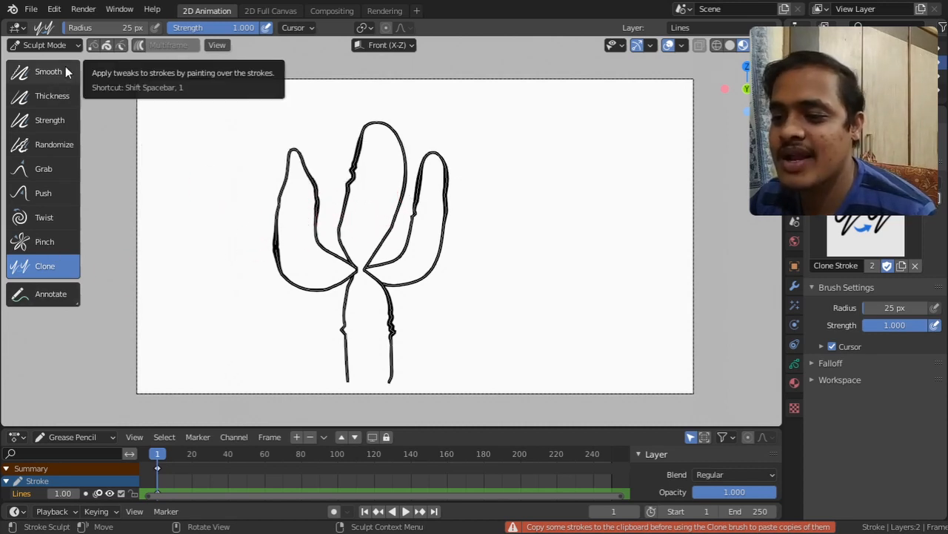
click(54, 46)
click(58, 107)
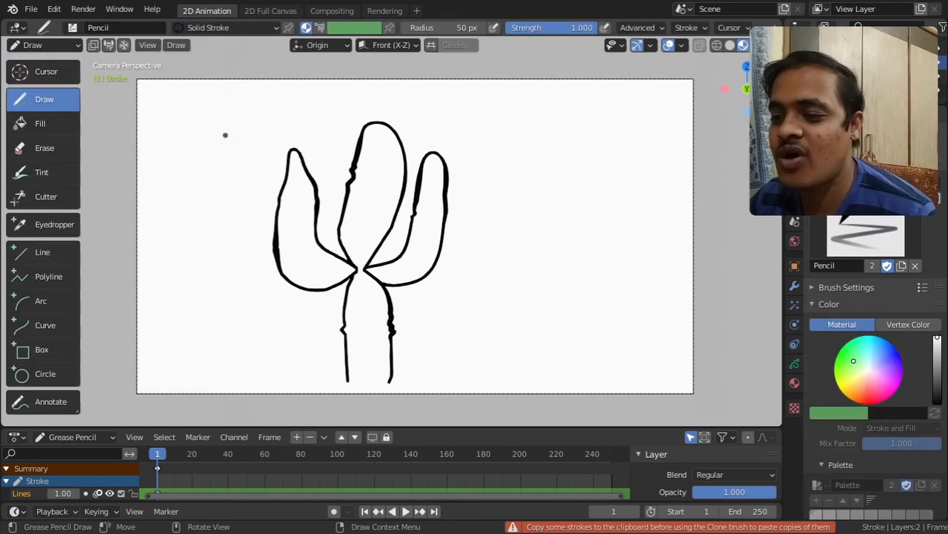
click(51, 46)
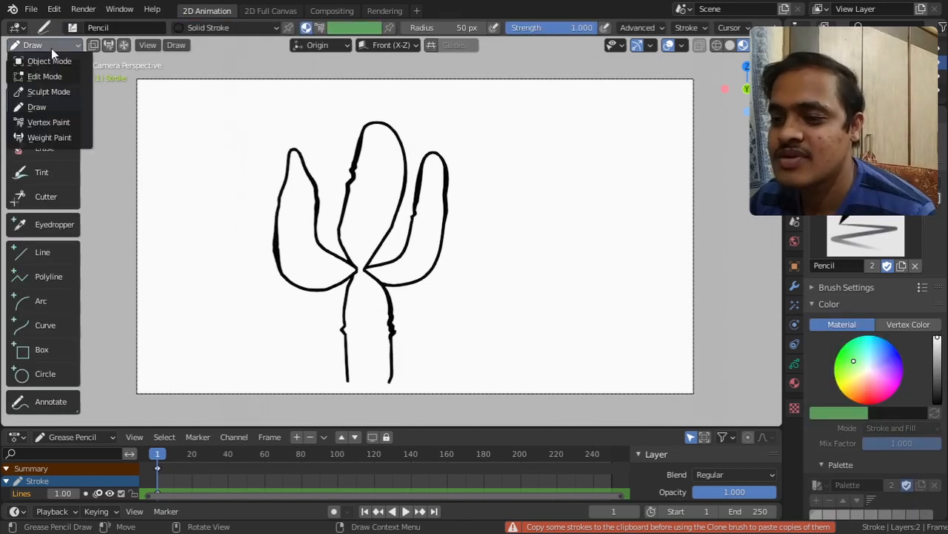
click(61, 91)
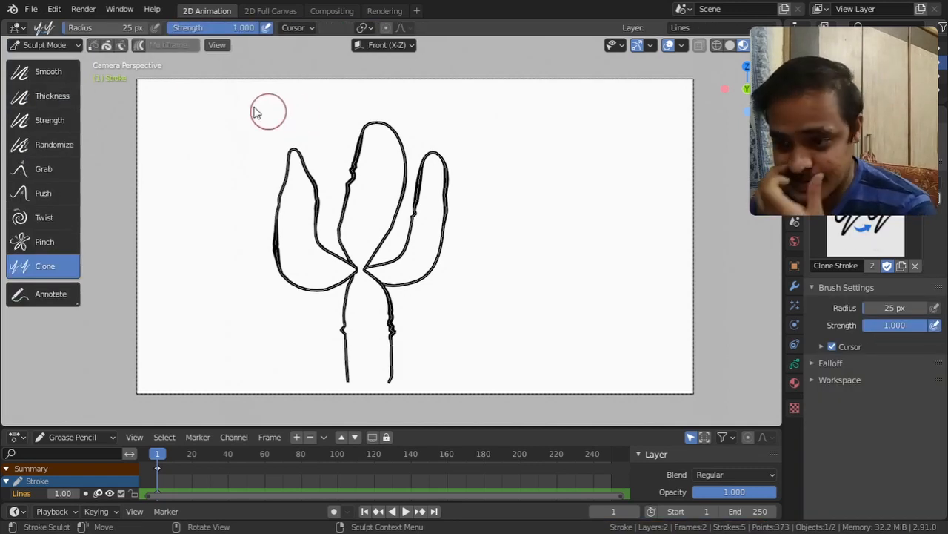
Copy the cactus object in Object Mode and try to paste it with the Clone brush in Sculpt Mode.
click(54, 46)
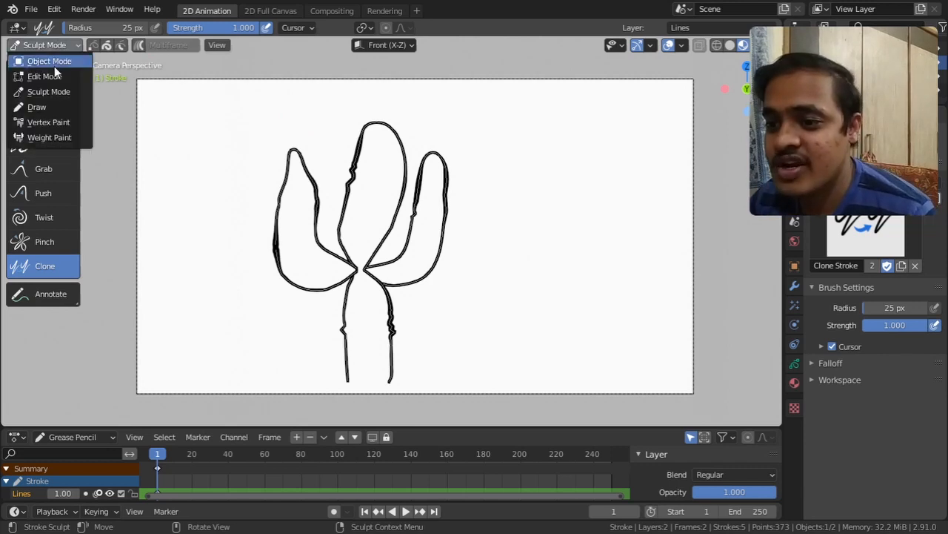
click(54, 64)
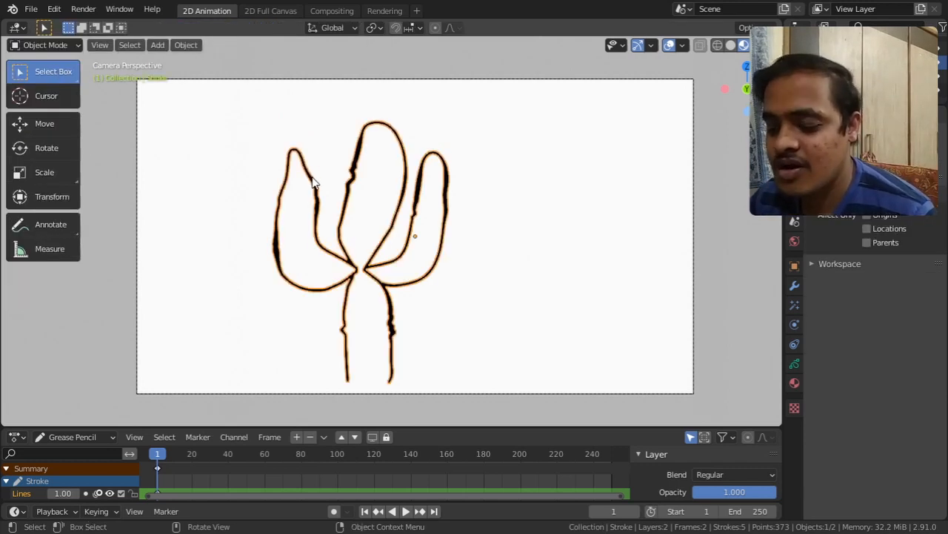
key(ctrl+c)
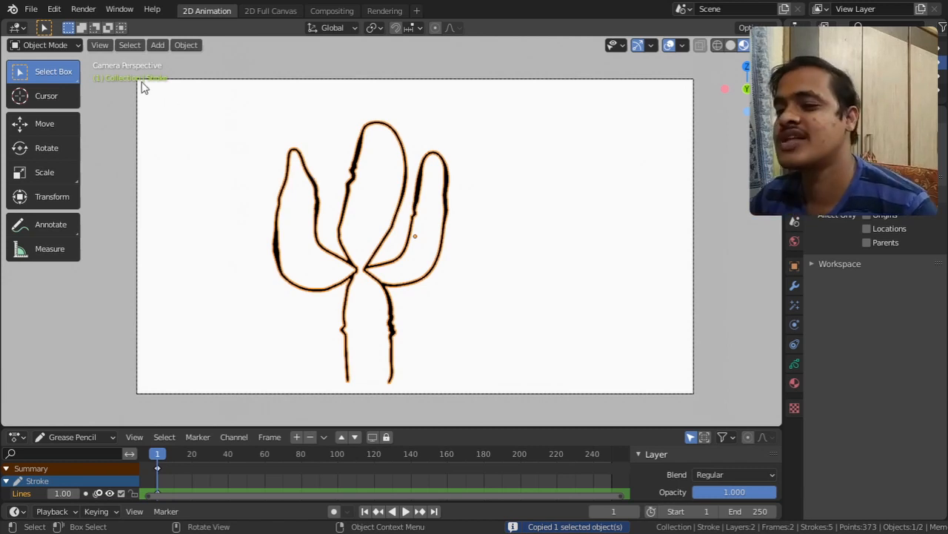
click(72, 45)
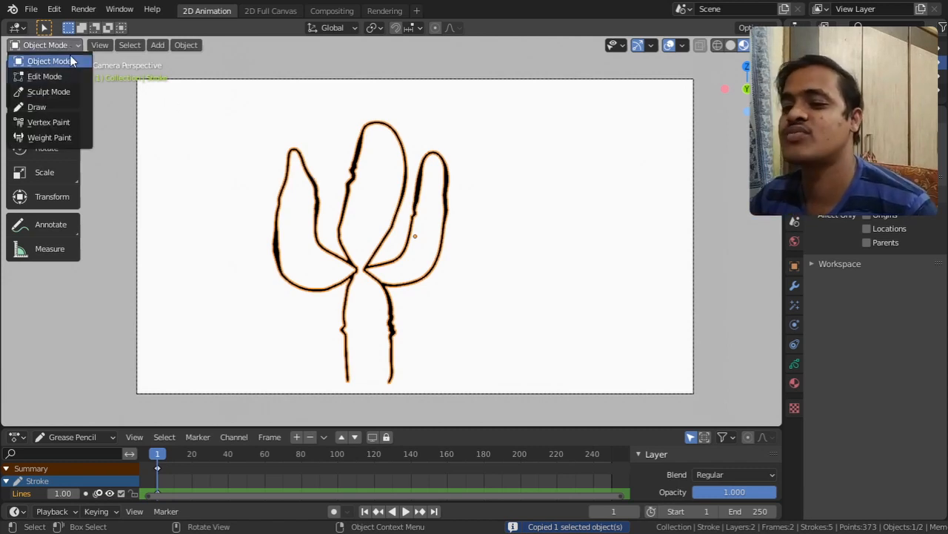
click(57, 107)
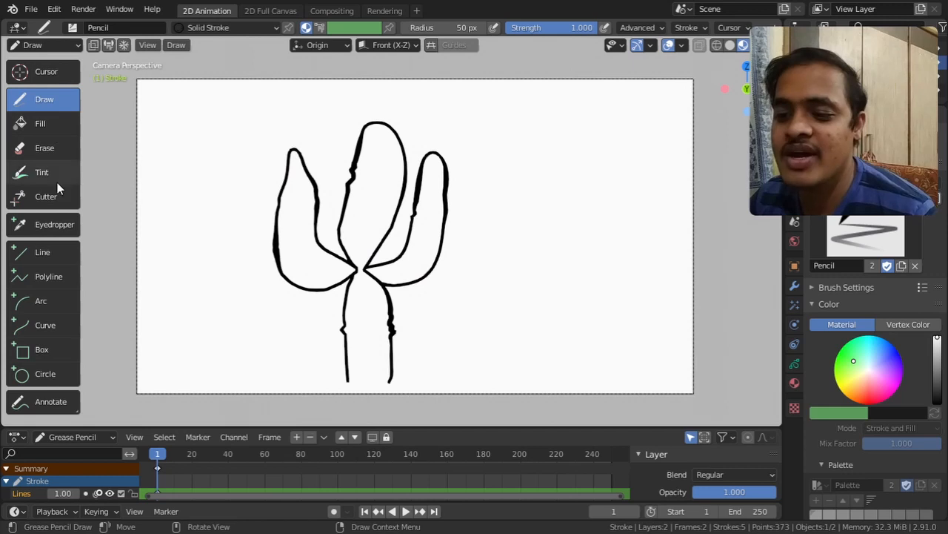
click(57, 46)
click(56, 91)
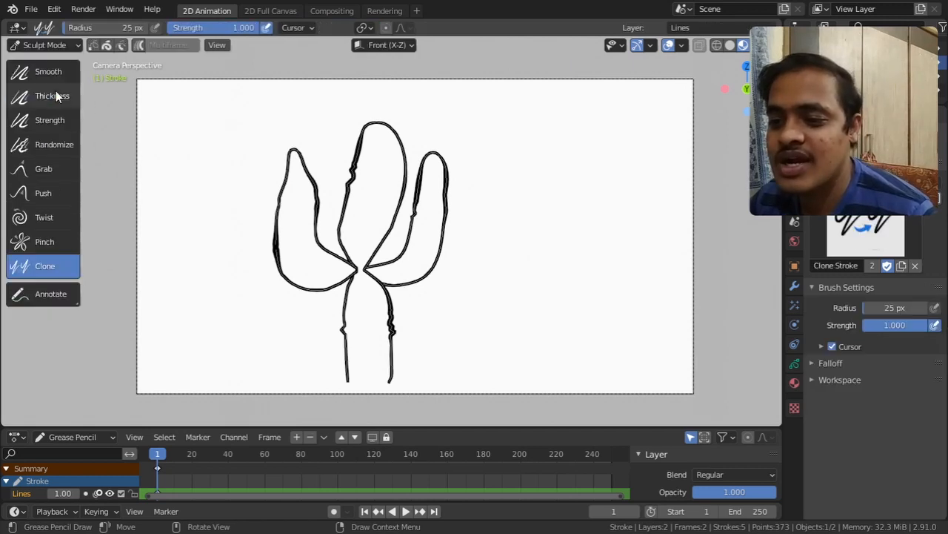
click(512, 230)
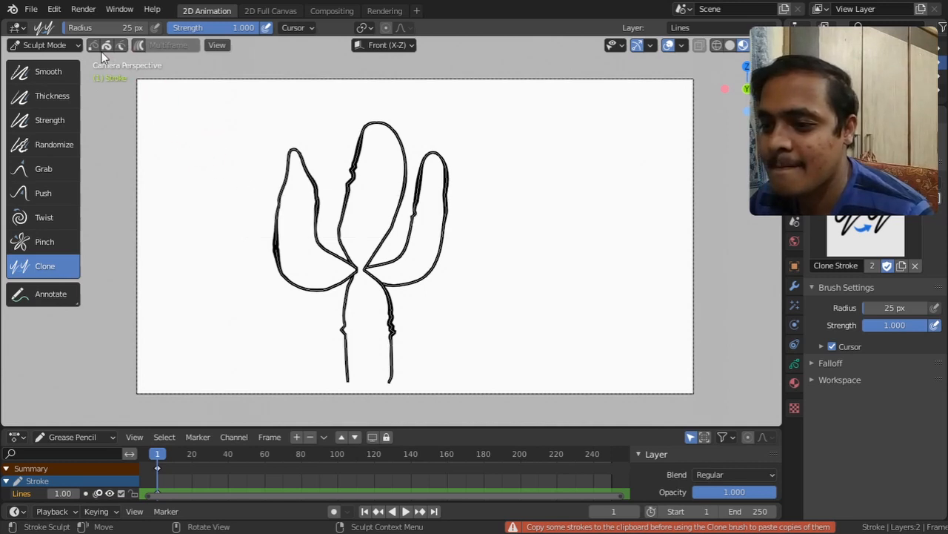
Enable the stroke selection mask in Sculpt Mode, box-select the whole cactus and copy its strokes.
click(94, 46)
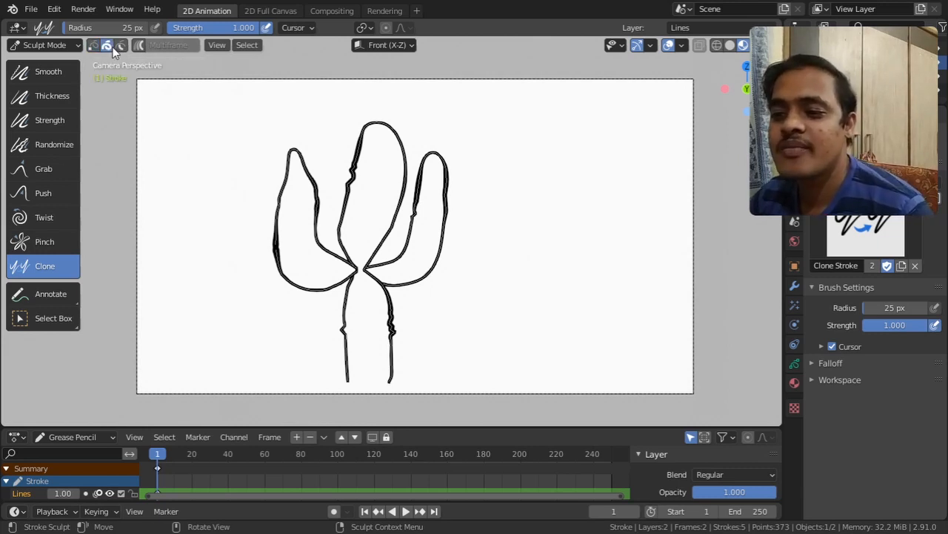
click(94, 46)
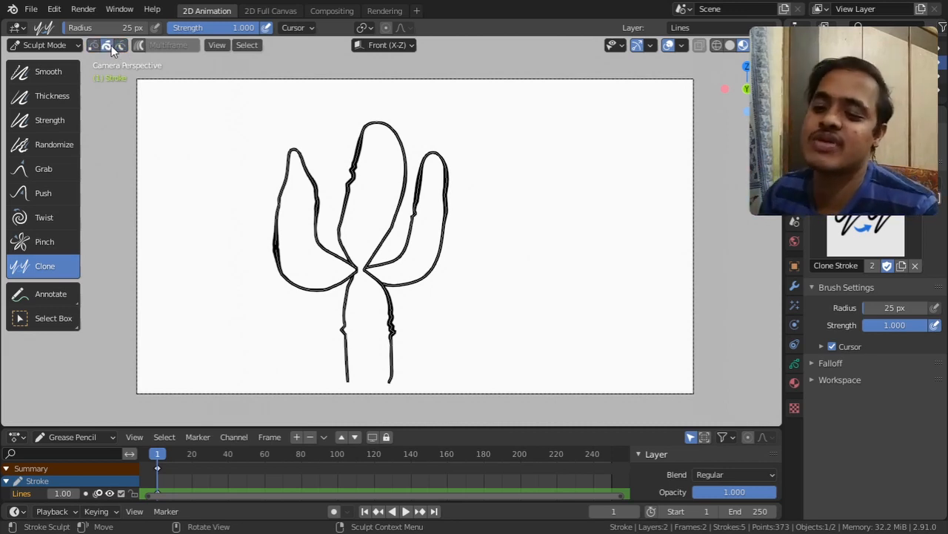
click(49, 321)
drag(253, 109, 463, 387)
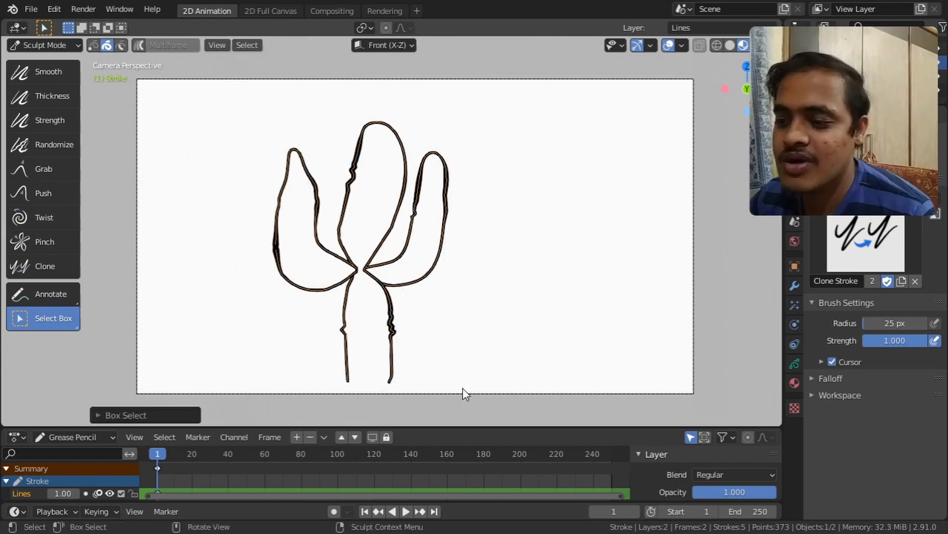
key(ctrl+c)
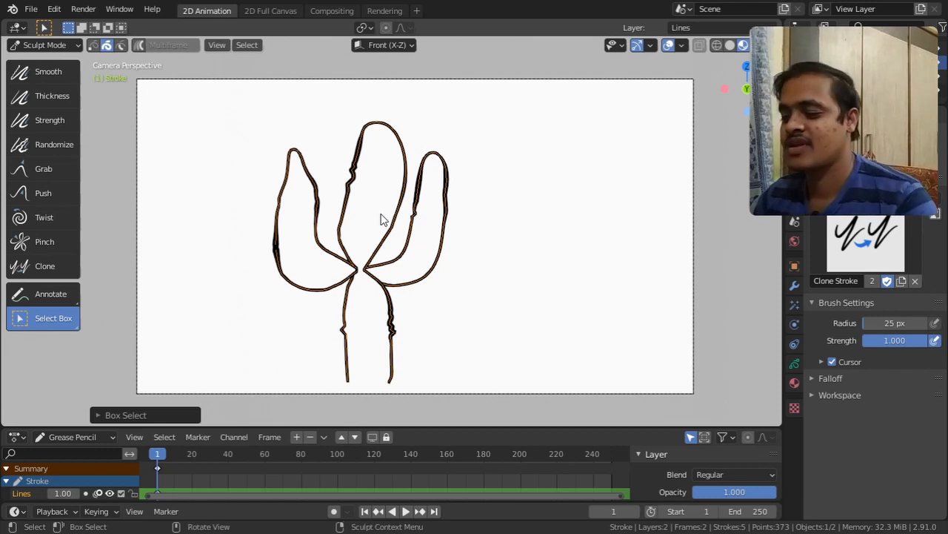
Stamp many overlapping copies of the cactus across the canvas with the Clone brush at a radius of 25 px.
click(69, 257)
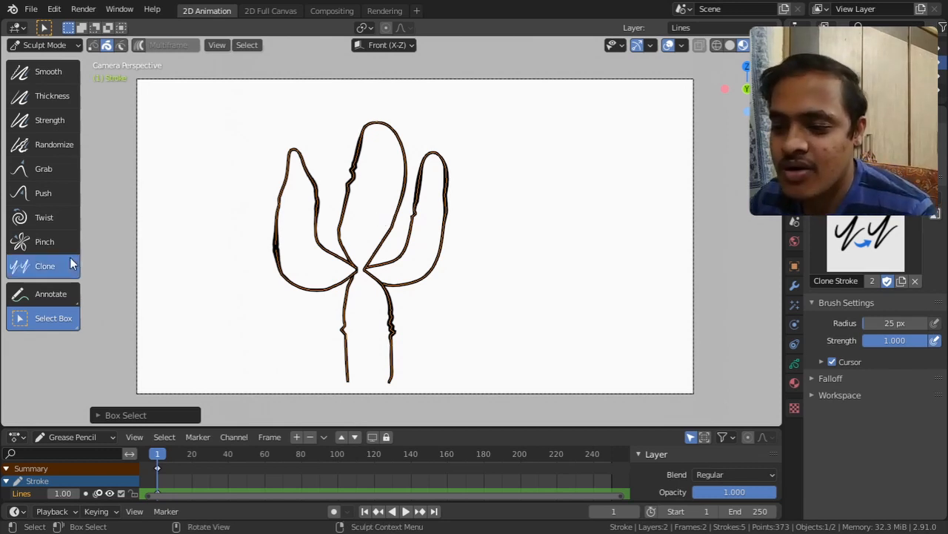
click(493, 178)
click(591, 256)
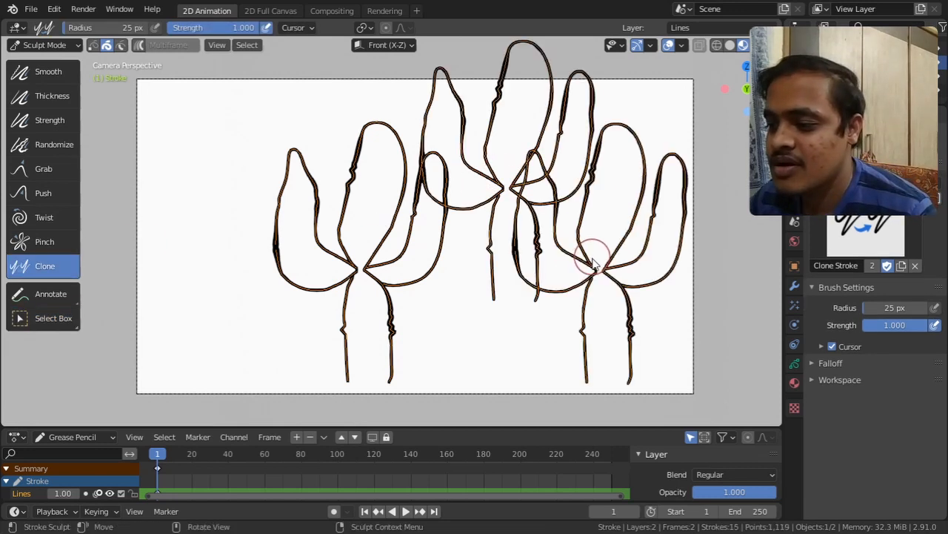
click(419, 320)
click(296, 282)
click(233, 311)
click(209, 174)
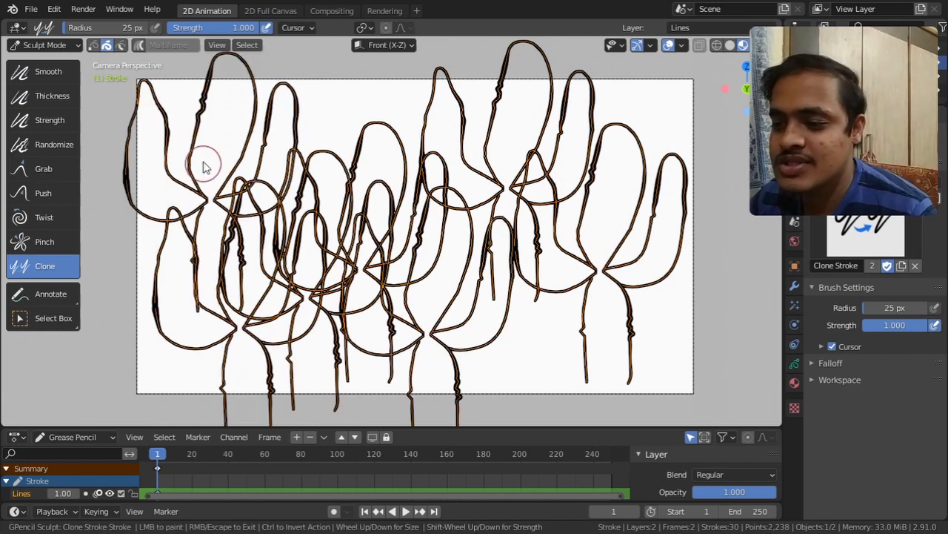
click(335, 139)
click(388, 144)
click(392, 191)
click(314, 240)
click(288, 244)
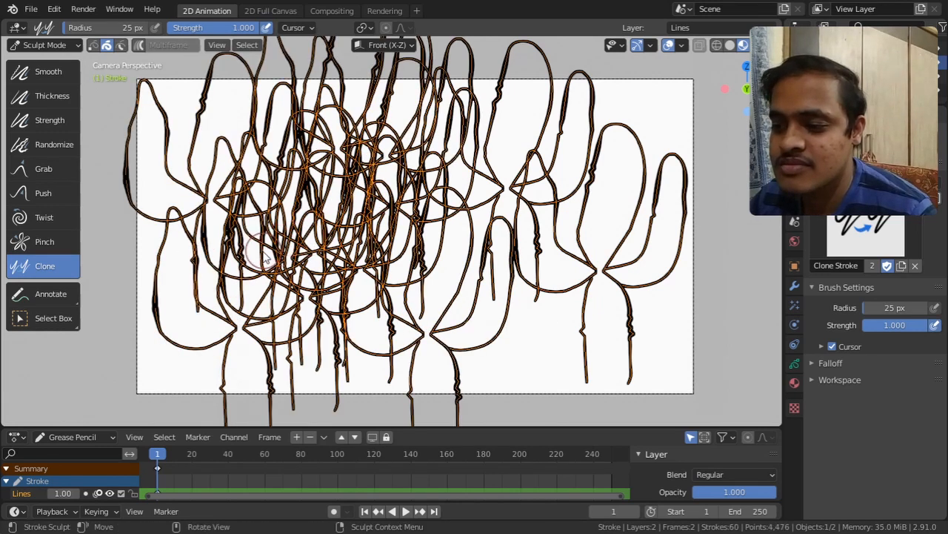
click(266, 258)
click(264, 287)
click(304, 282)
click(322, 265)
click(339, 252)
click(385, 237)
click(414, 233)
click(435, 234)
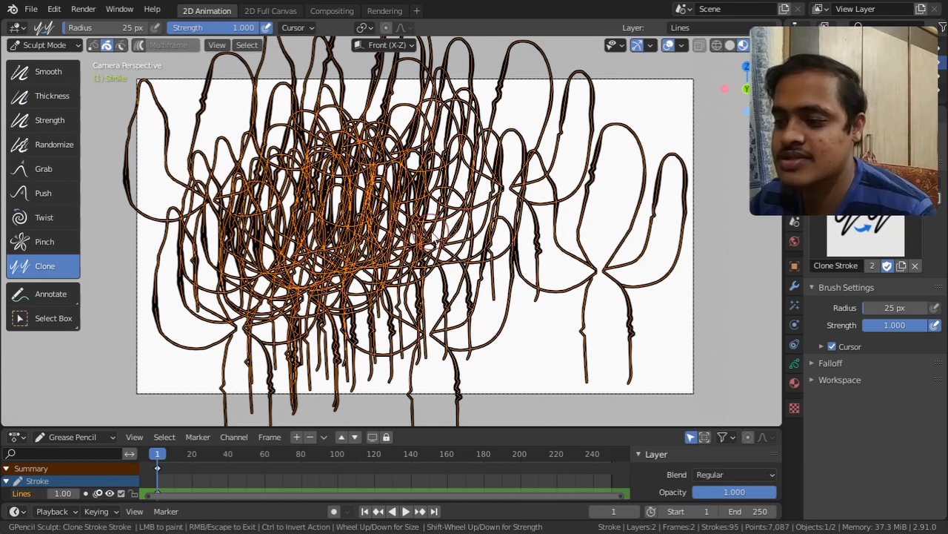
click(461, 230)
click(480, 229)
click(485, 231)
click(490, 232)
click(521, 234)
click(551, 242)
click(552, 244)
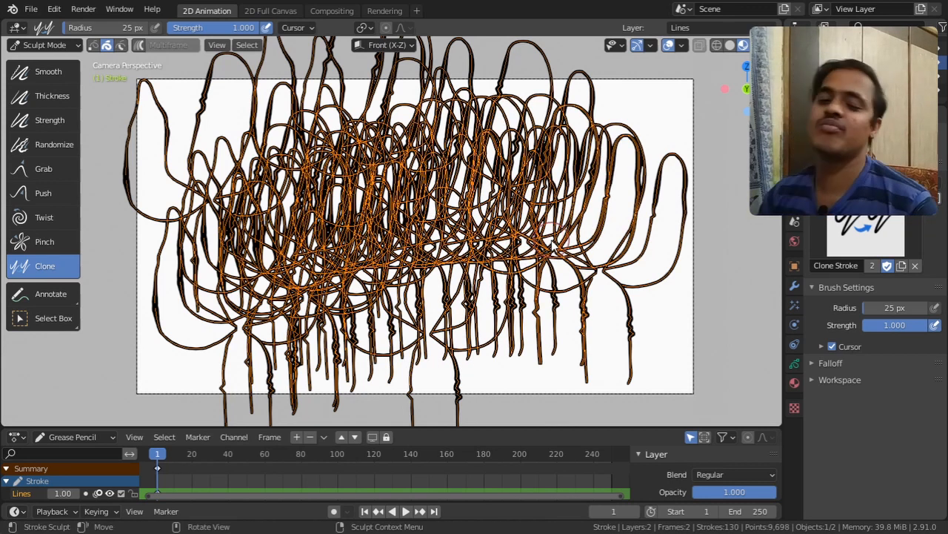